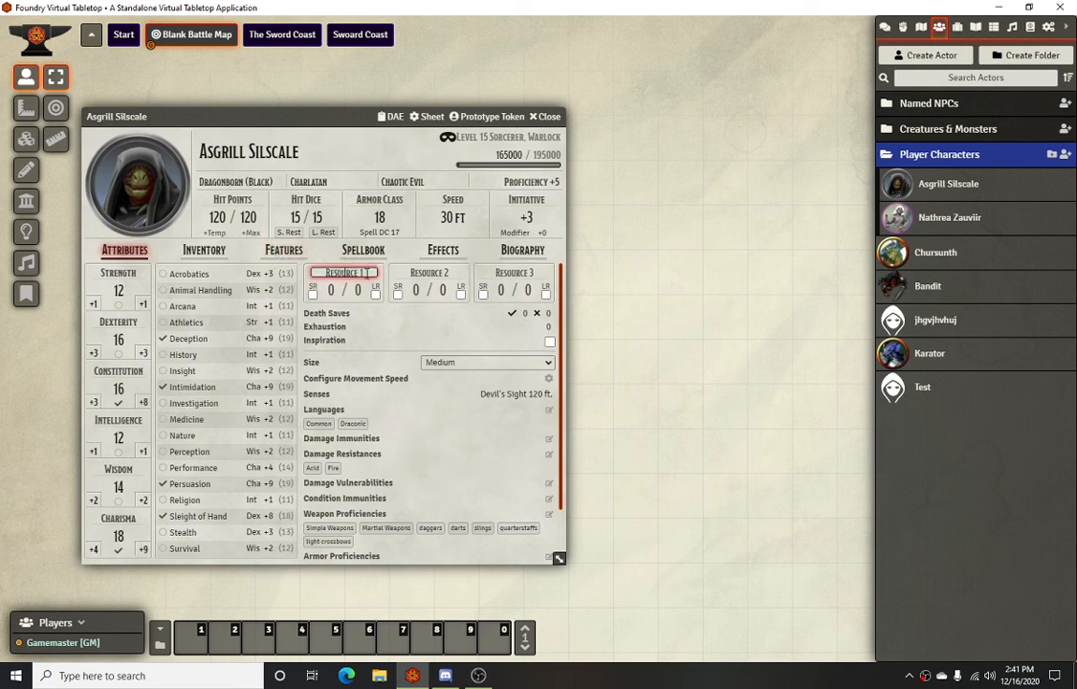
Step: Name Asgrill Silscale's first resource Font of Magic and set it to 15 of 15 with long-rest recovery
click(283, 253)
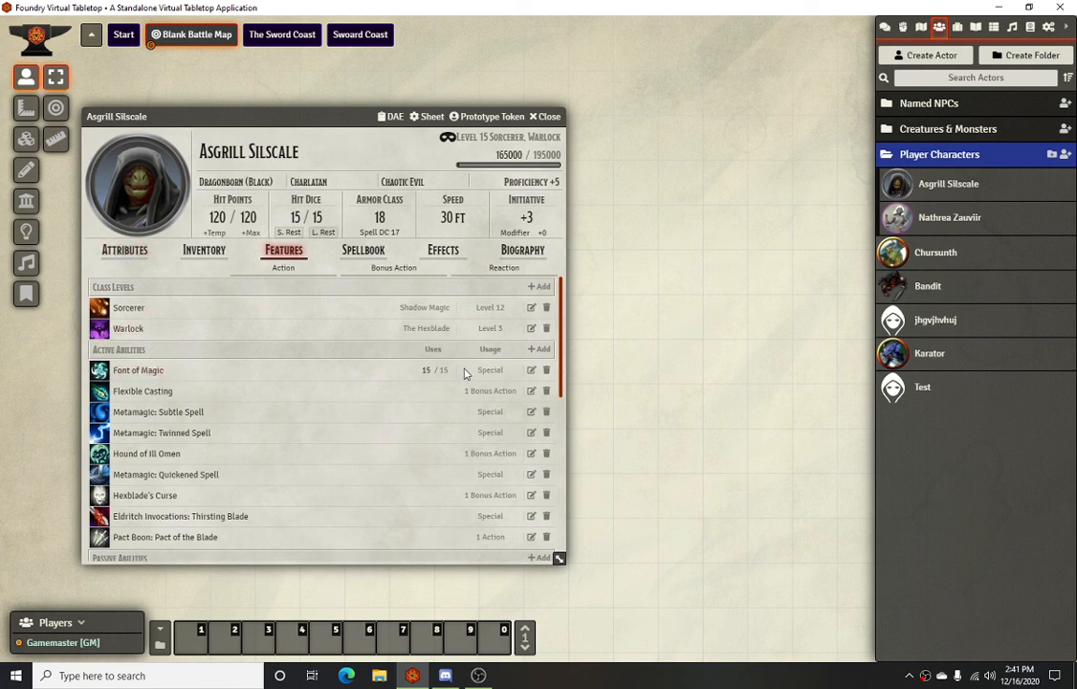
click(140, 250)
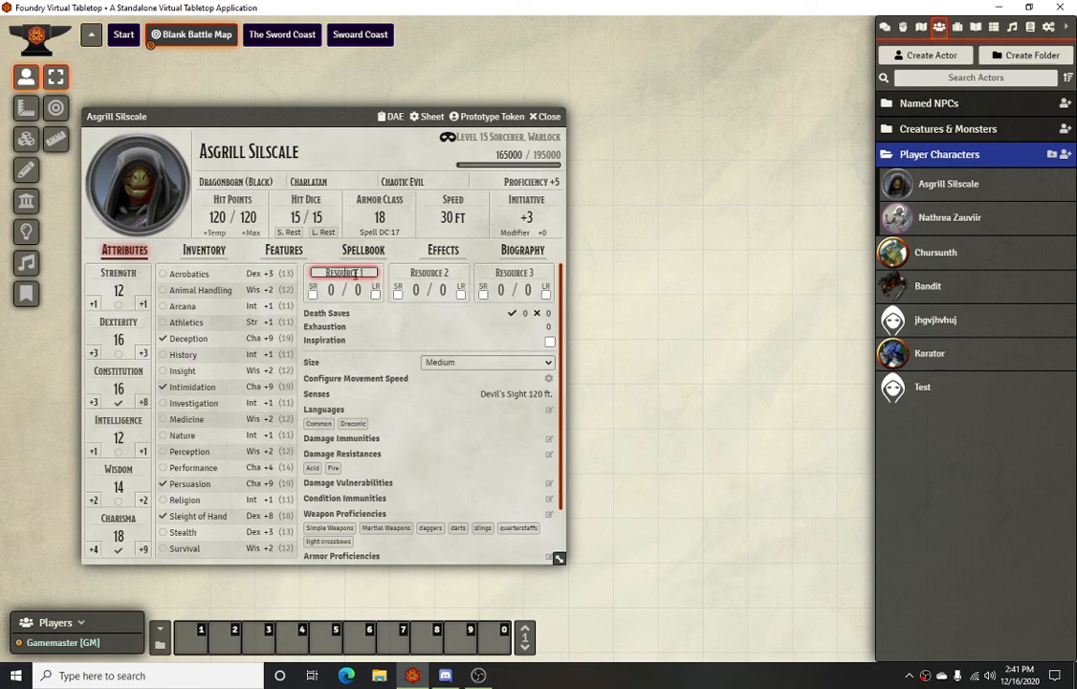
text(Font of Magic)
key(Return)
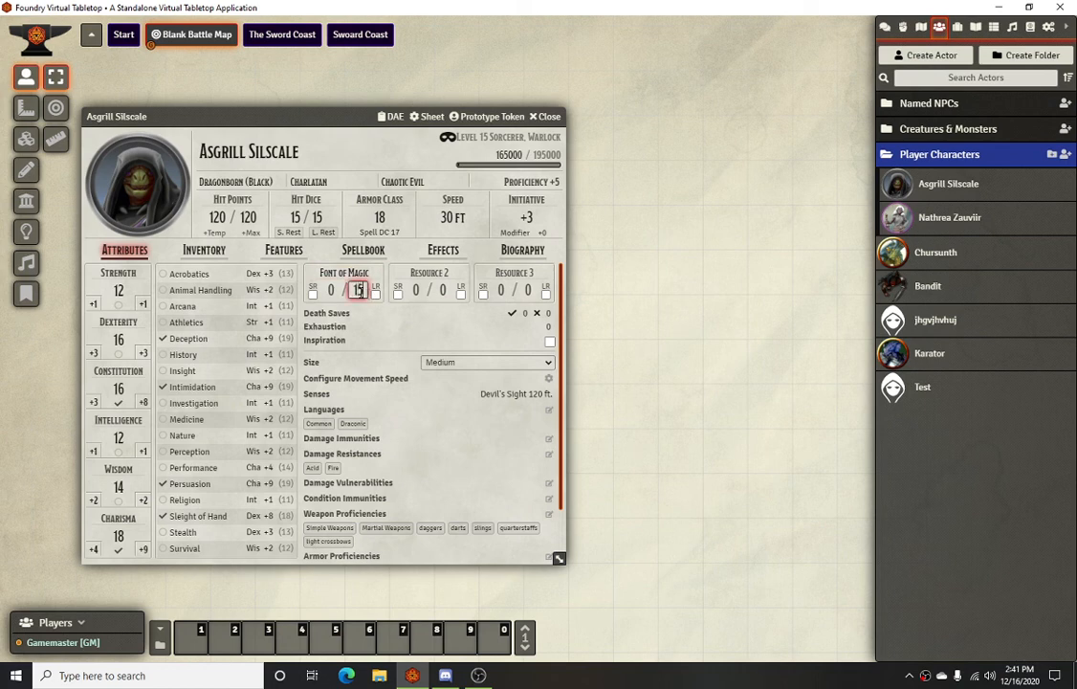
click(330, 291)
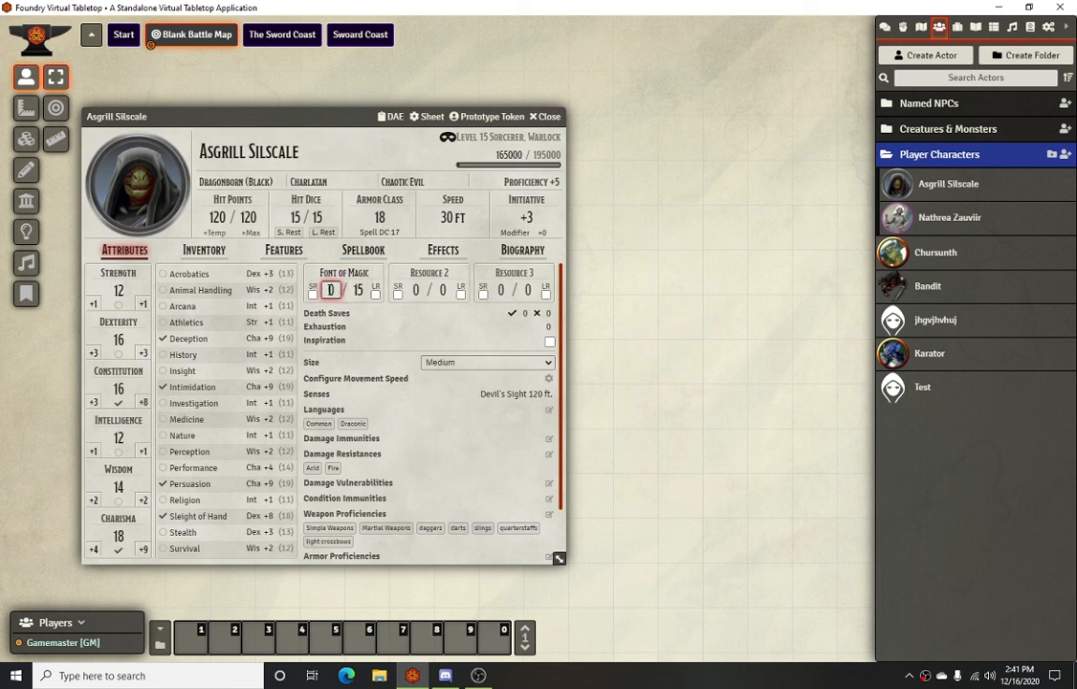
text(15)
key(Return)
Step: Open the usage details of the Font of Magic feature and set its resource consumption type to Attribute
click(283, 250)
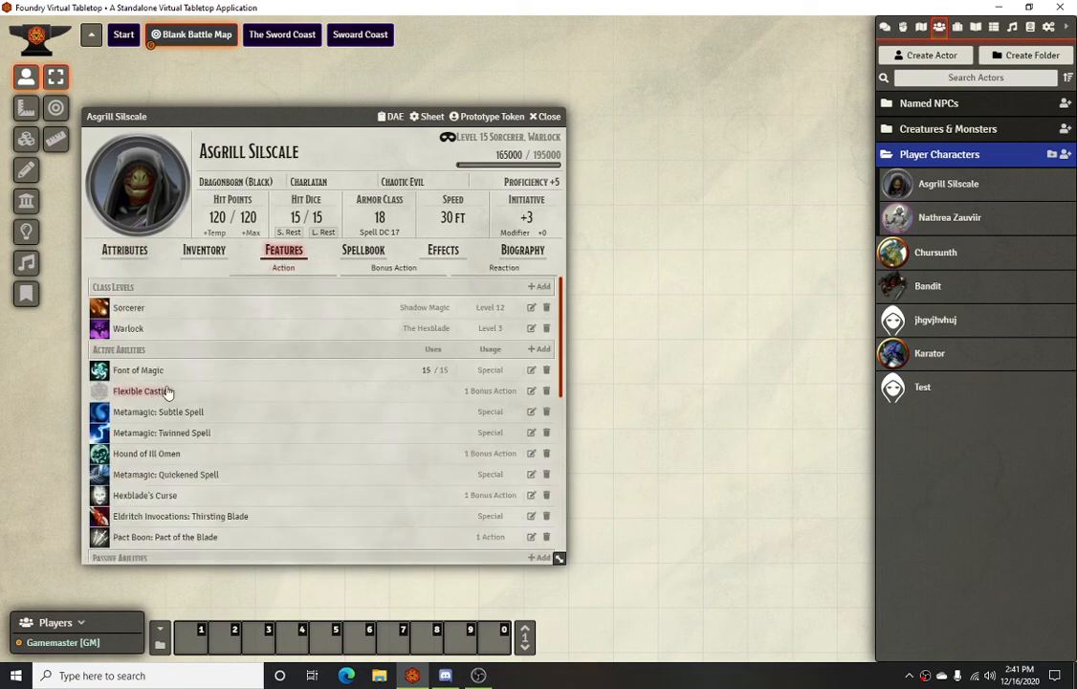
click(531, 370)
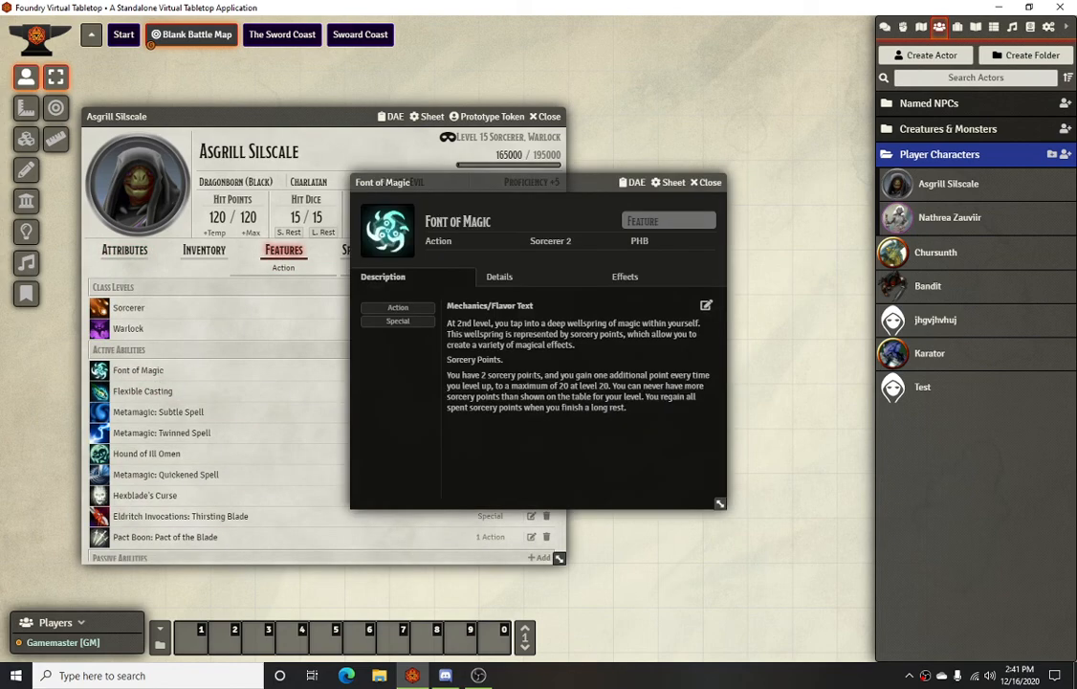
click(498, 279)
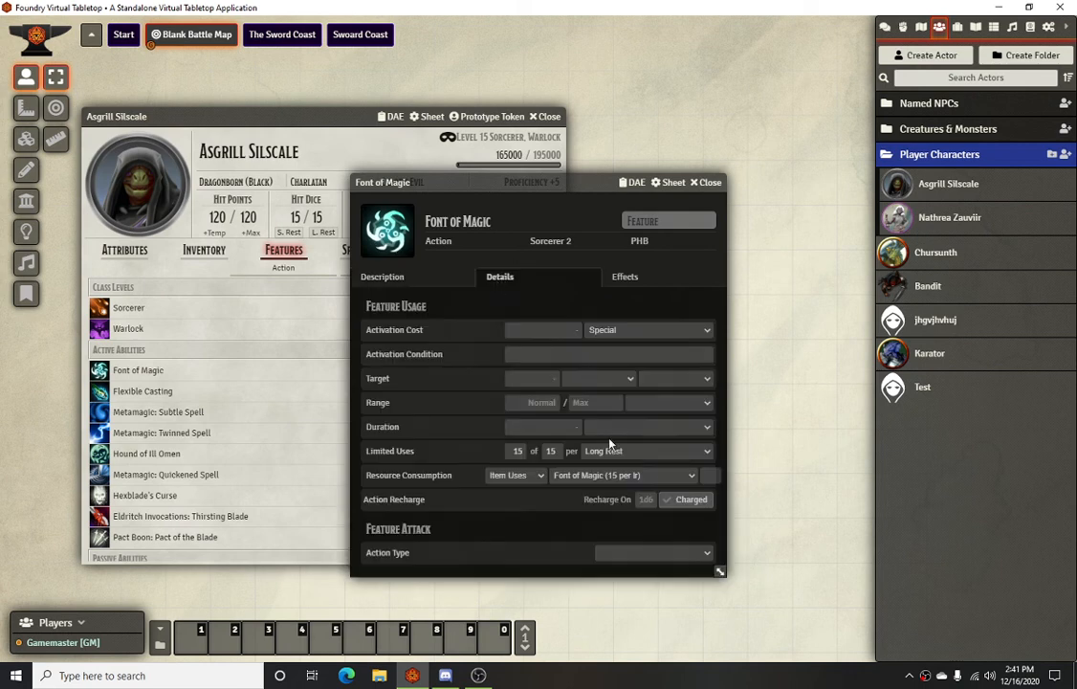
click(515, 476)
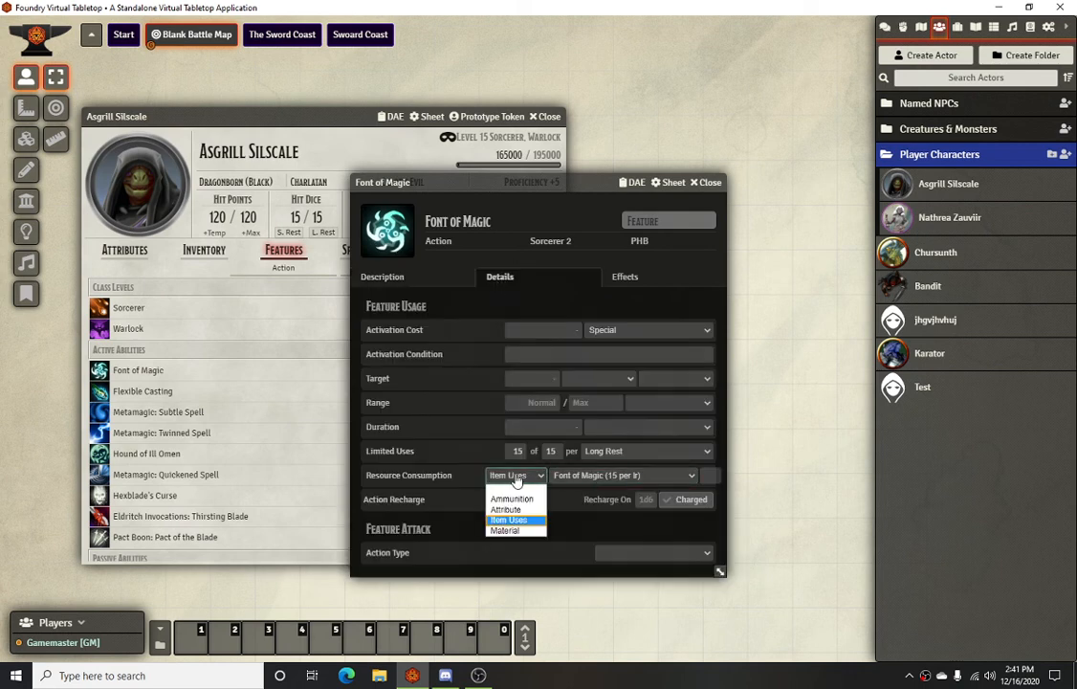
click(517, 480)
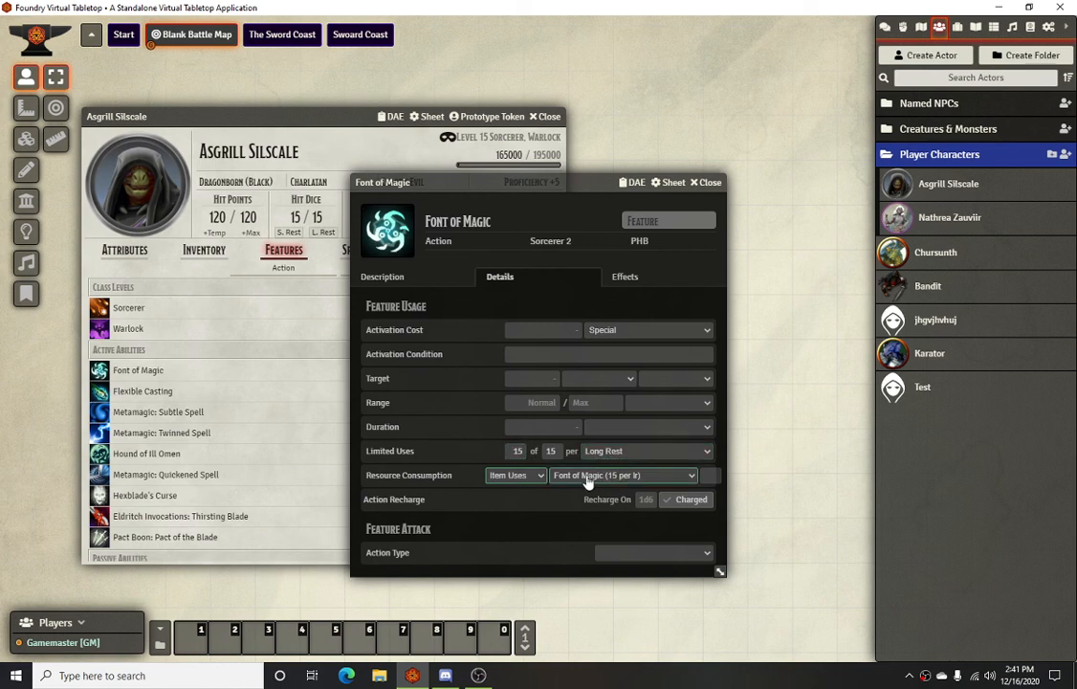
click(520, 477)
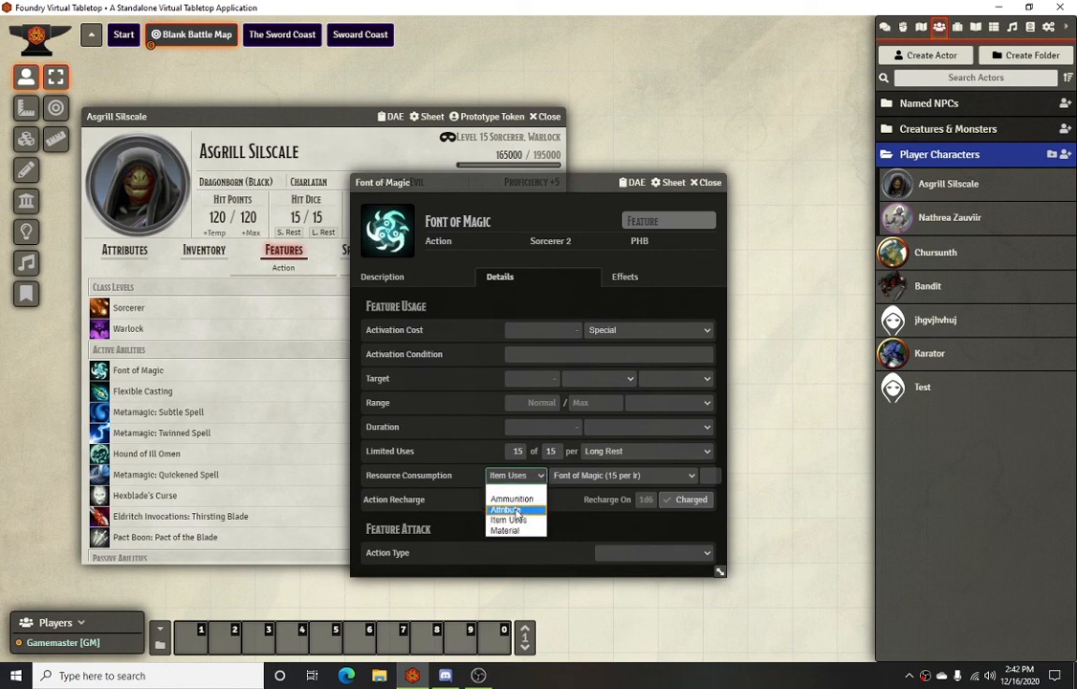
click(506, 509)
Step: Make Font of Magic consume resources.primary.value and close the feature
click(612, 476)
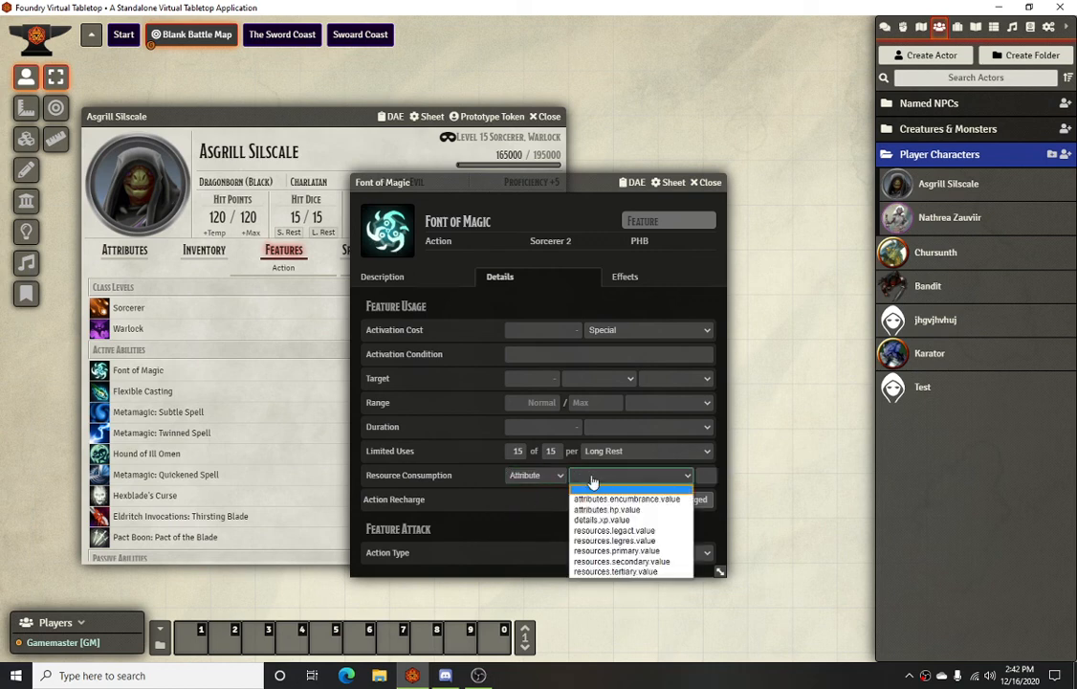
click(622, 551)
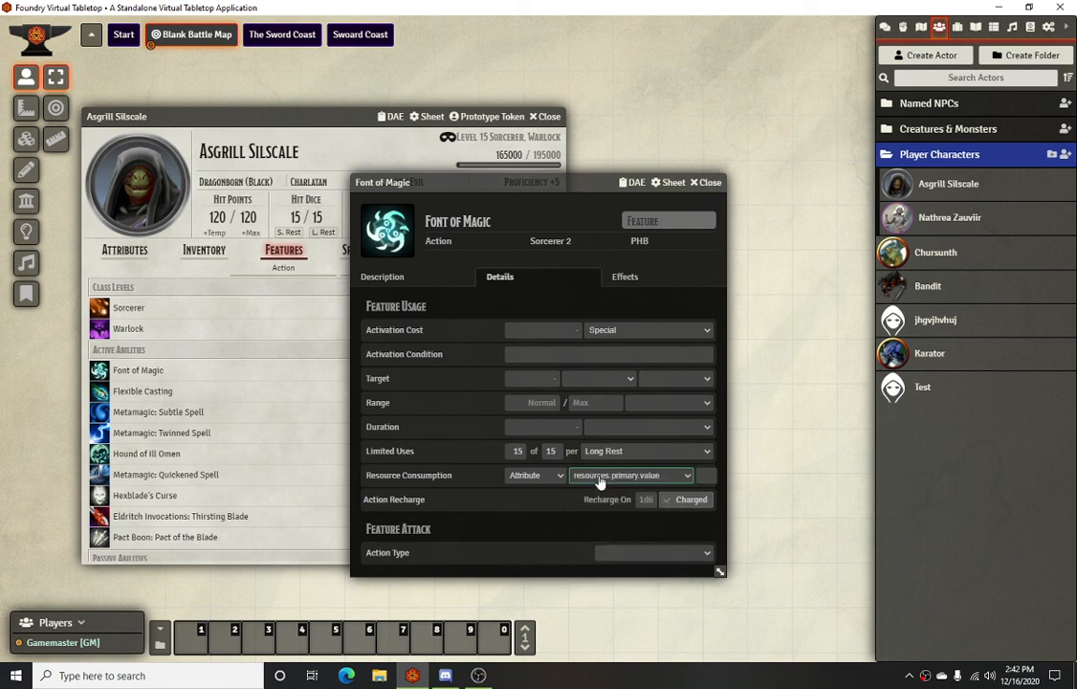
click(631, 476)
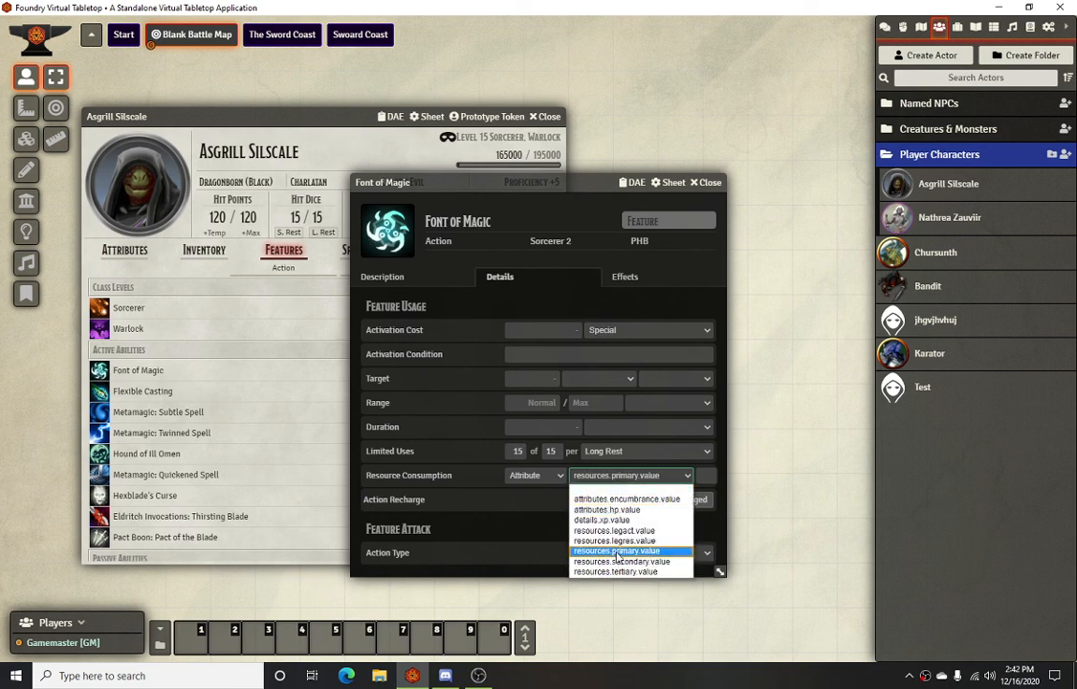
click(617, 552)
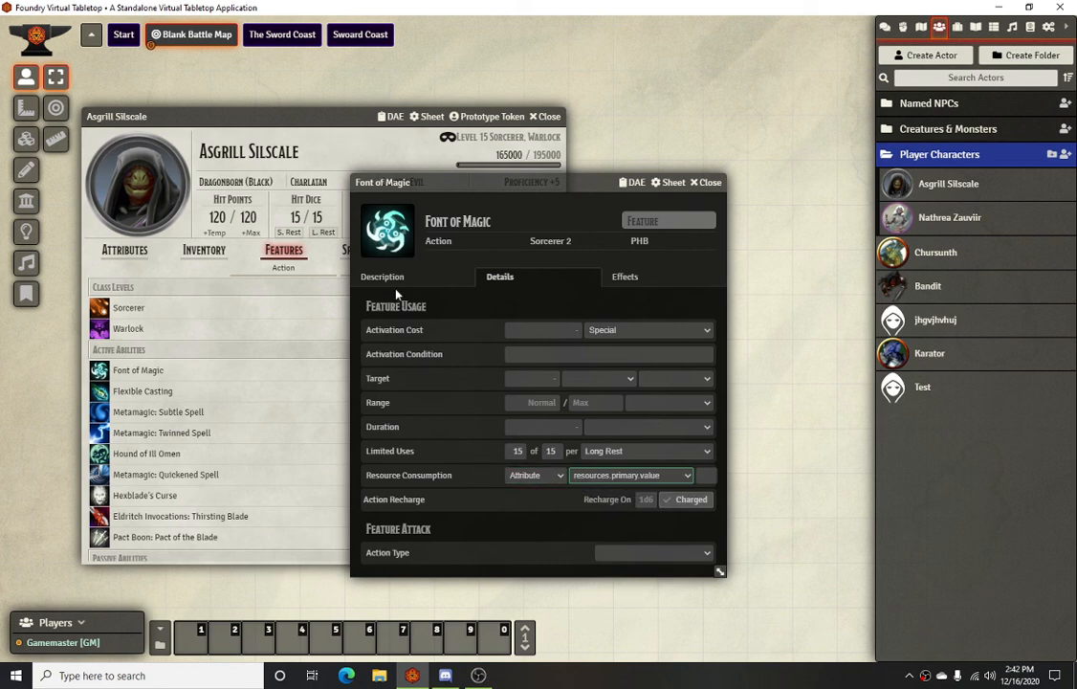
click(707, 475)
click(383, 277)
click(696, 187)
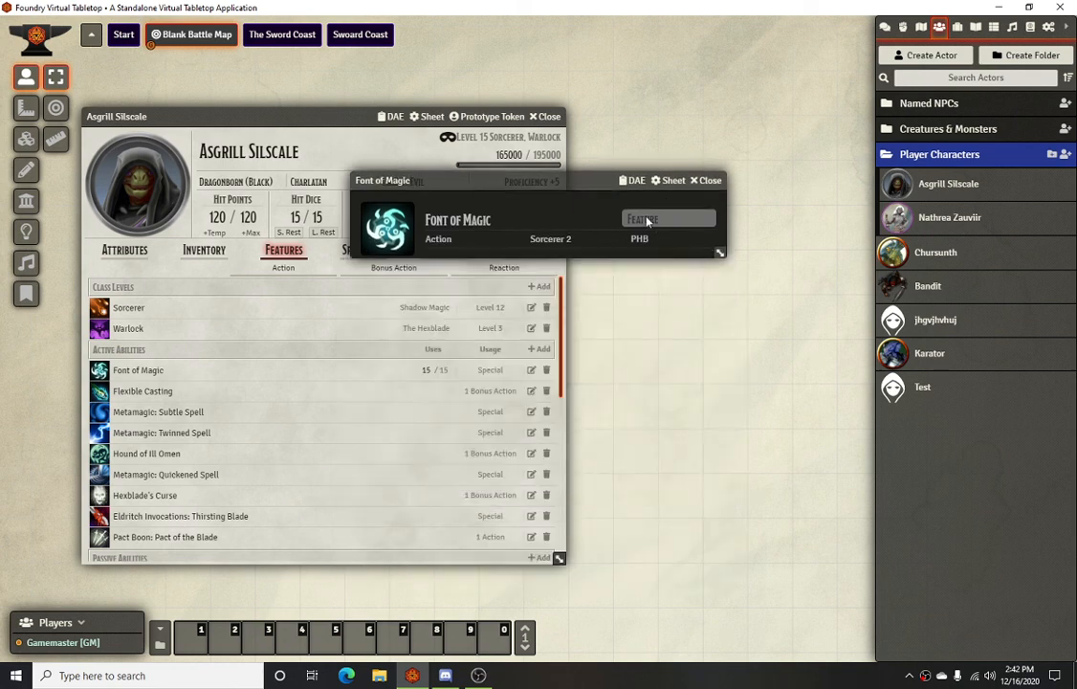
Step: Close the character sheet and place Asgrill Silscale's token on the battle map above the existing token
click(124, 250)
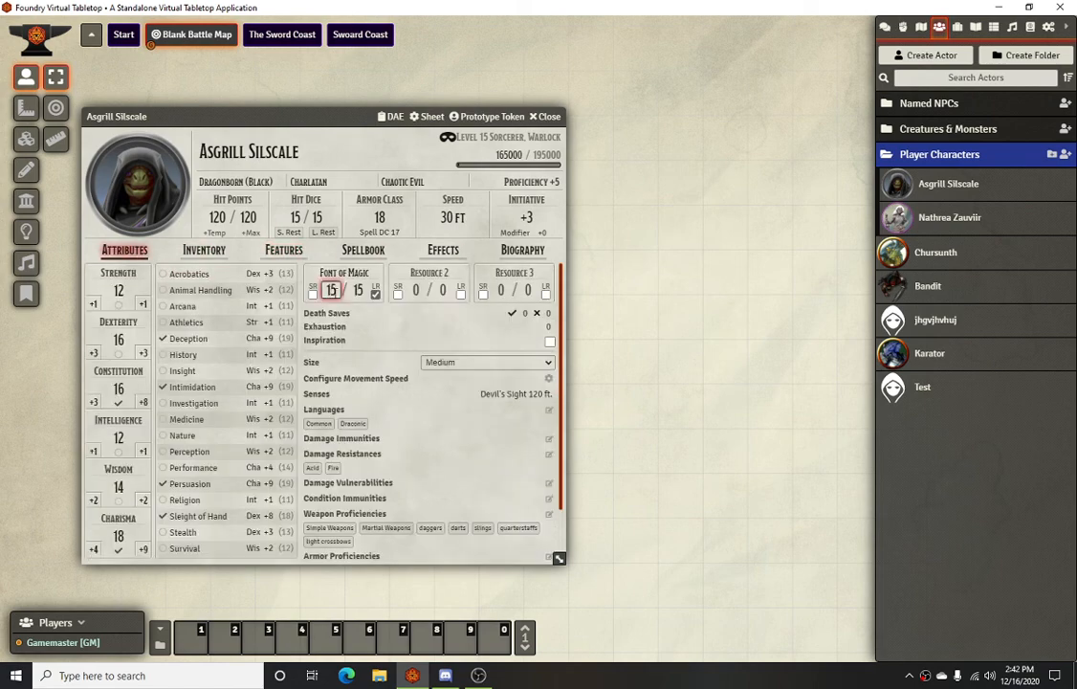
drag(318, 112, 467, 104)
click(693, 108)
drag(936, 194, 502, 180)
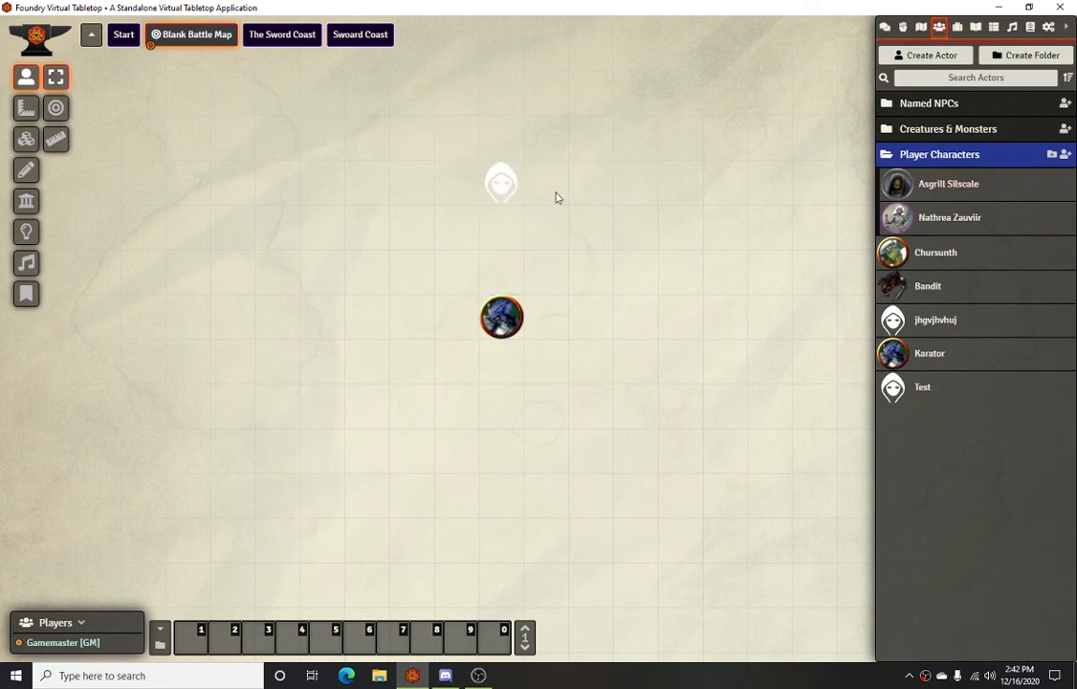
Step: Open the image settings of Asgrill Silscale's prototype token
click(924, 189)
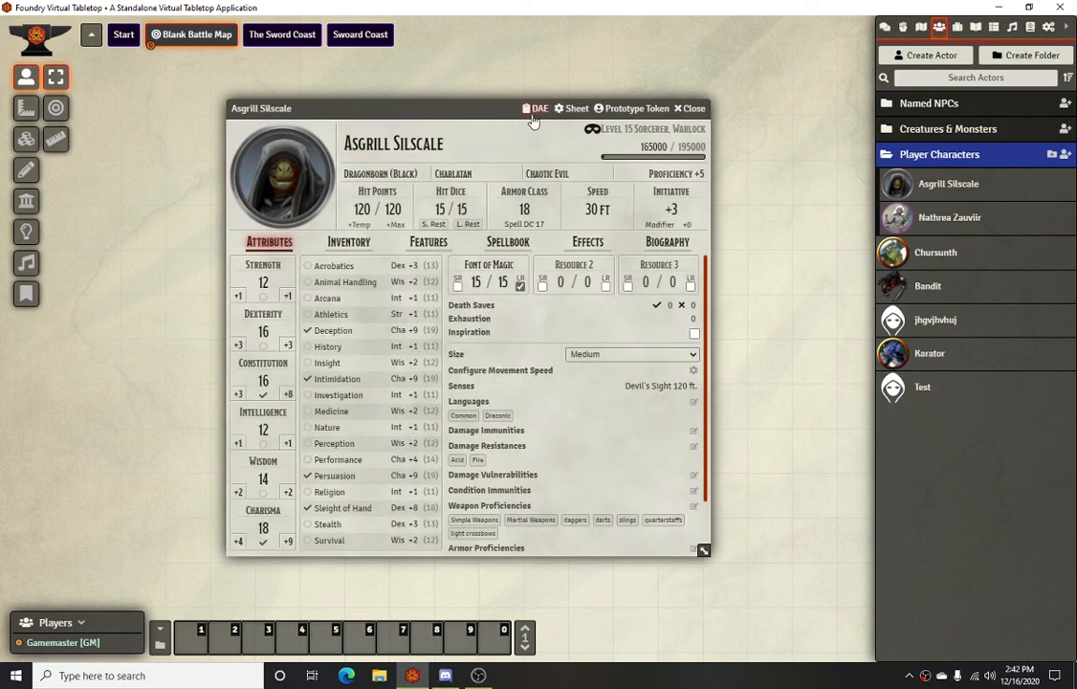
click(573, 108)
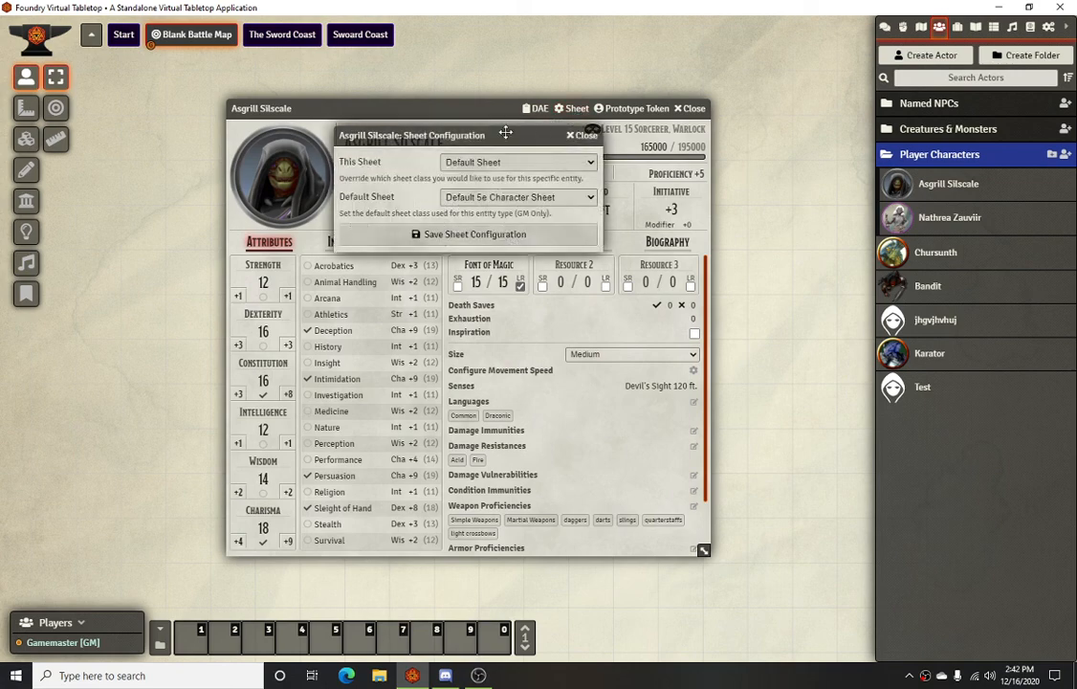
click(580, 135)
click(632, 108)
click(101, 137)
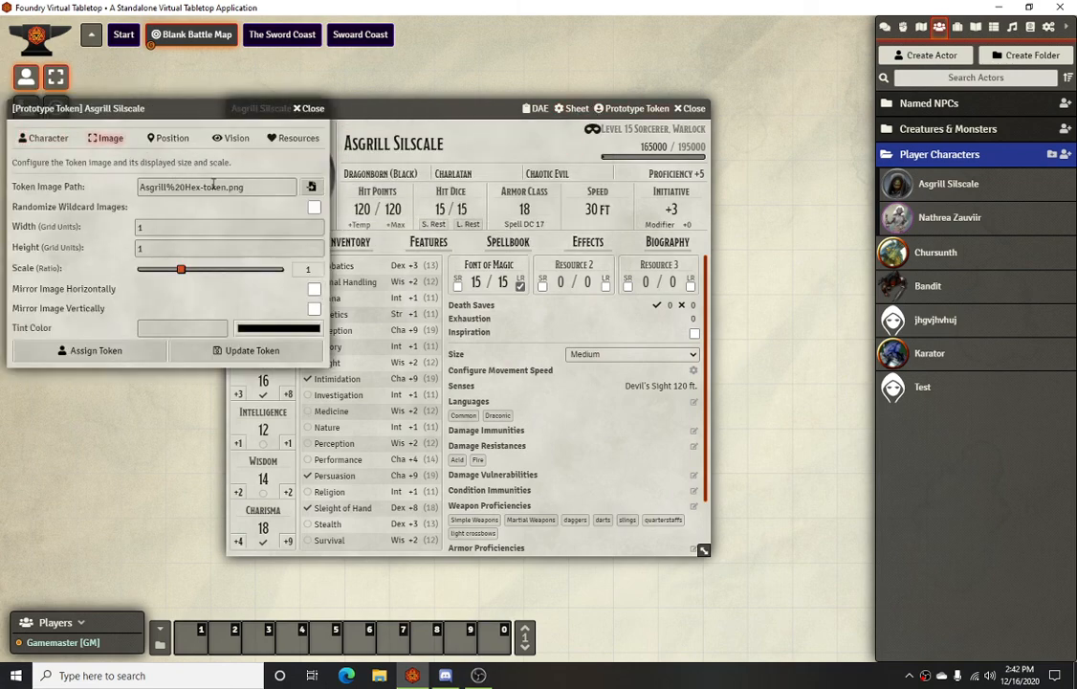
Step: Set the prototype token image to worlds/hotdq/characters/Hero-token.png, update the token and close the character sheet
click(311, 186)
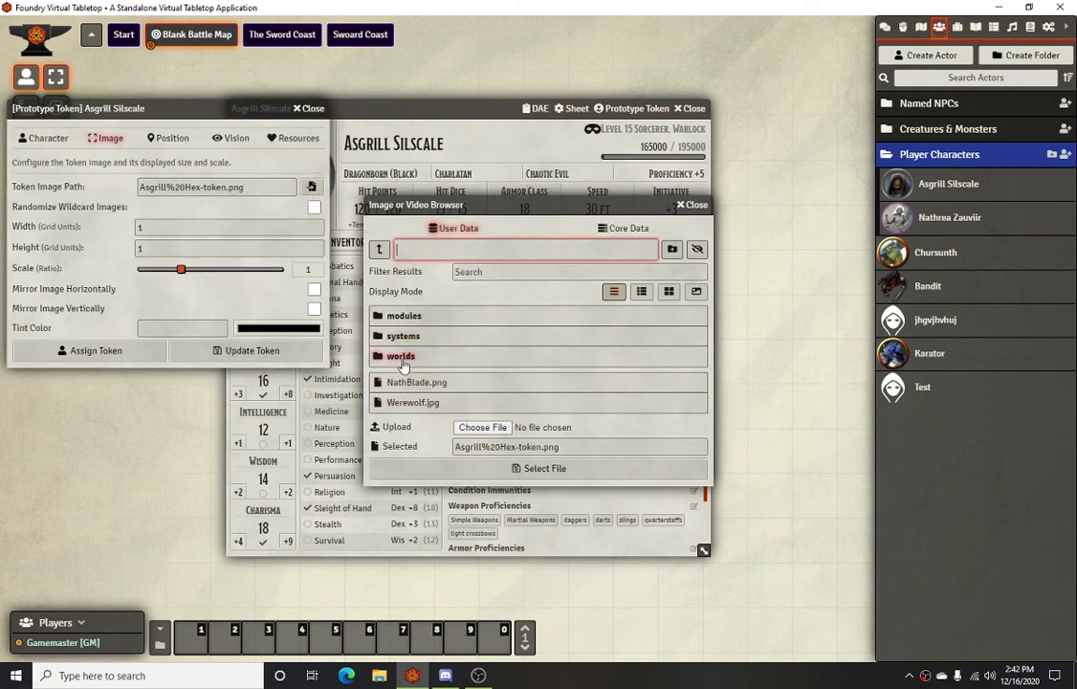
click(400, 356)
click(401, 339)
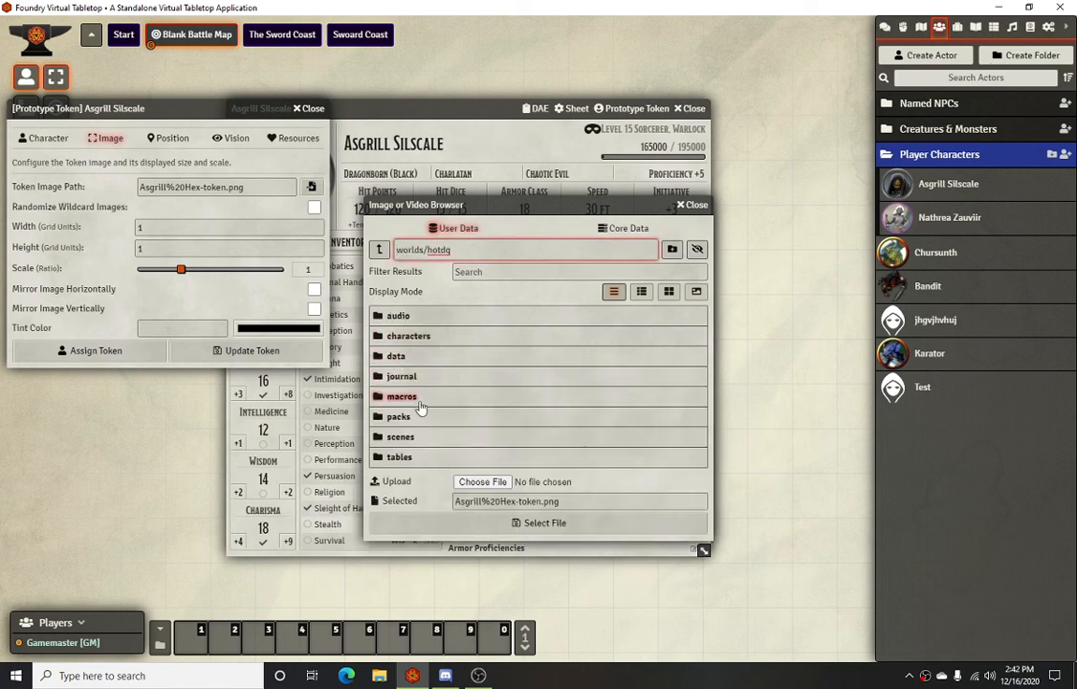
click(406, 337)
scroll(505, 414, down, 20)
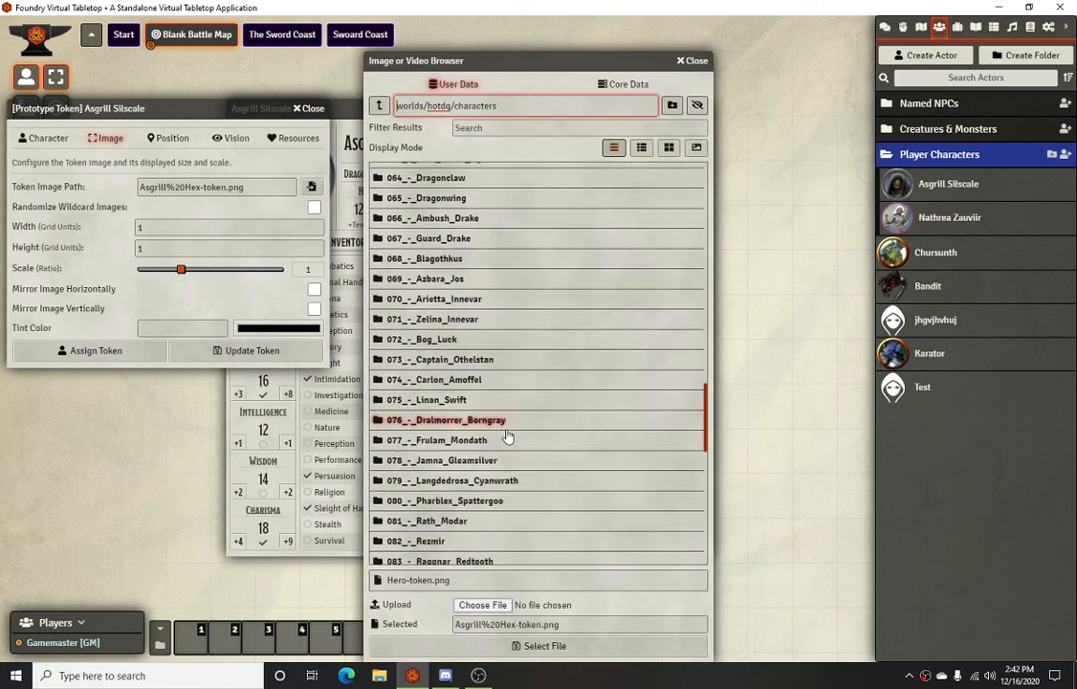
scroll(454, 459, up, 5)
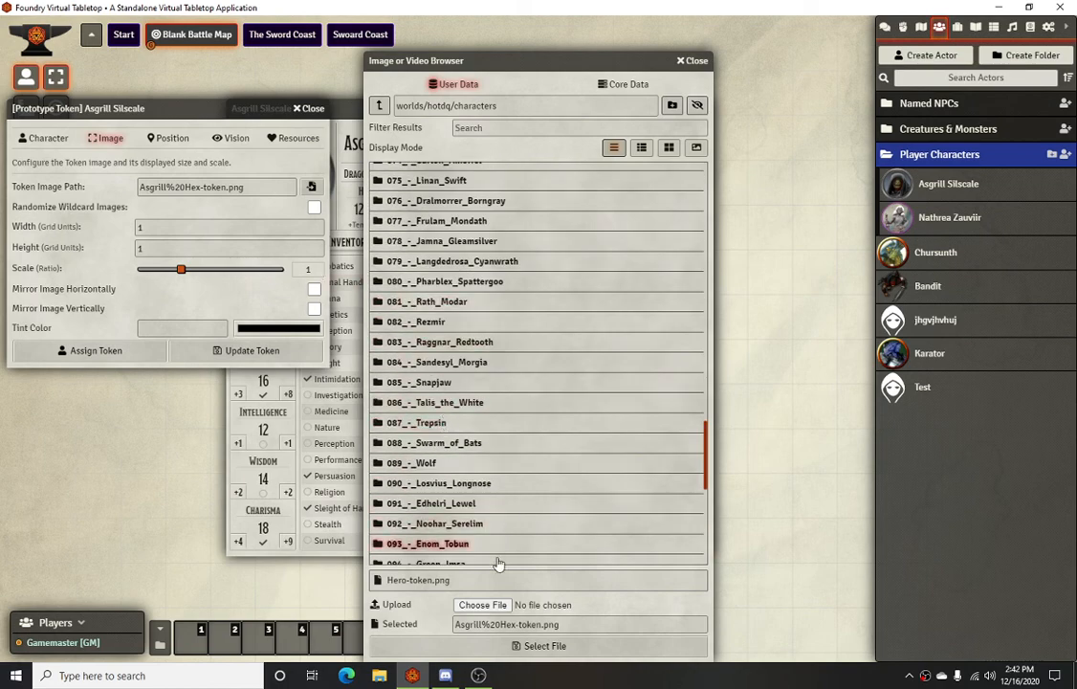
click(455, 584)
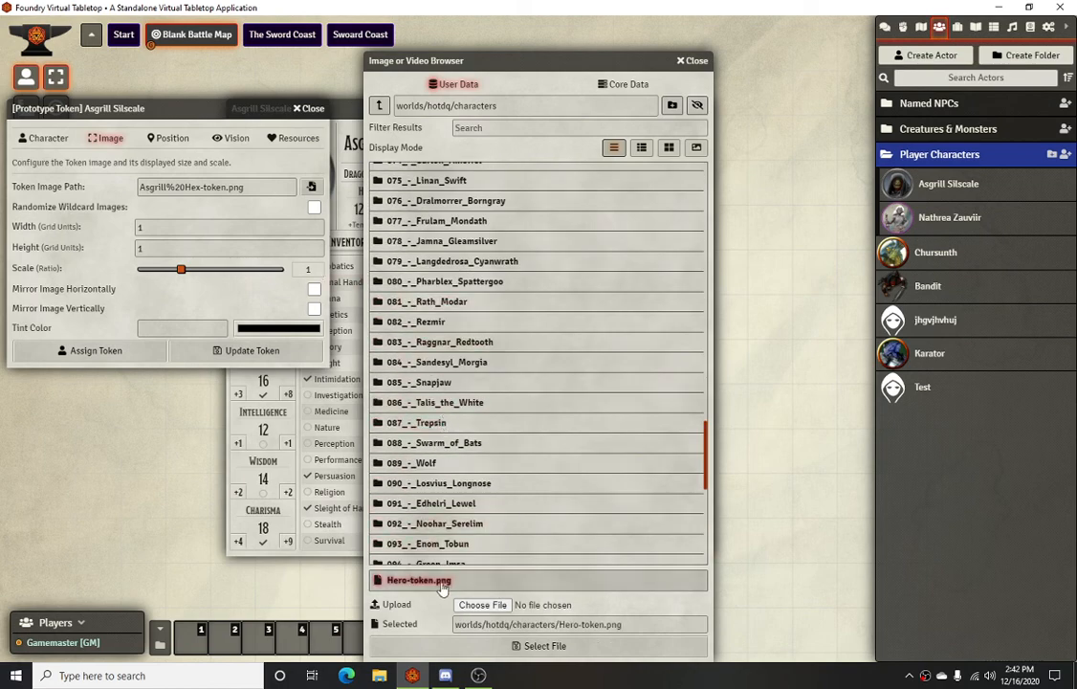
click(496, 644)
click(239, 352)
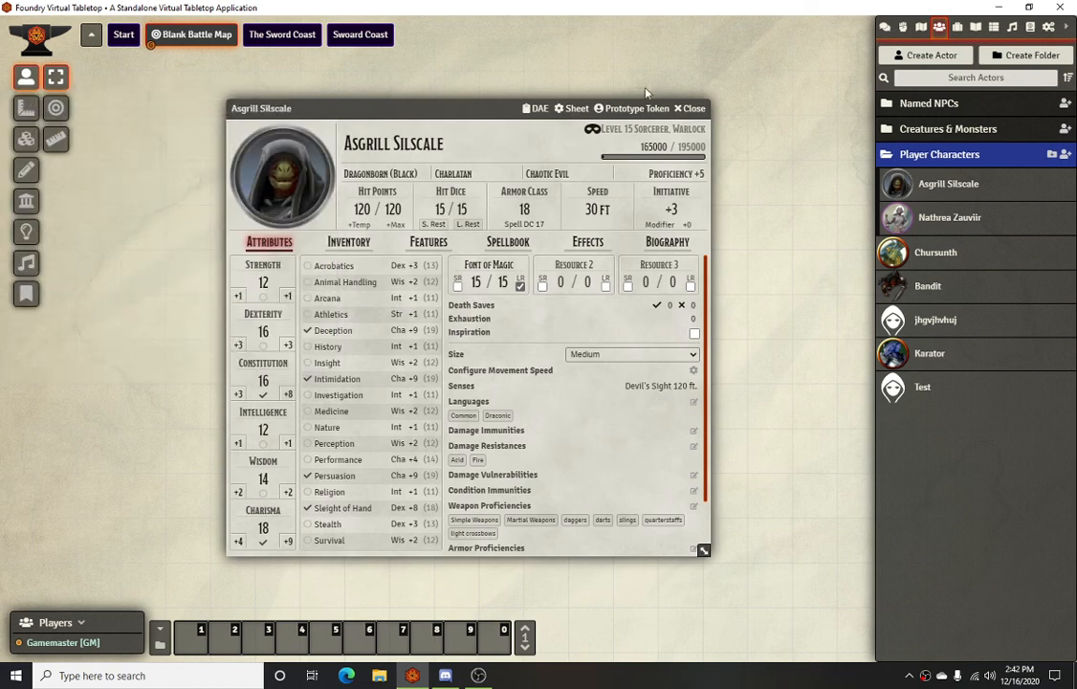
click(693, 109)
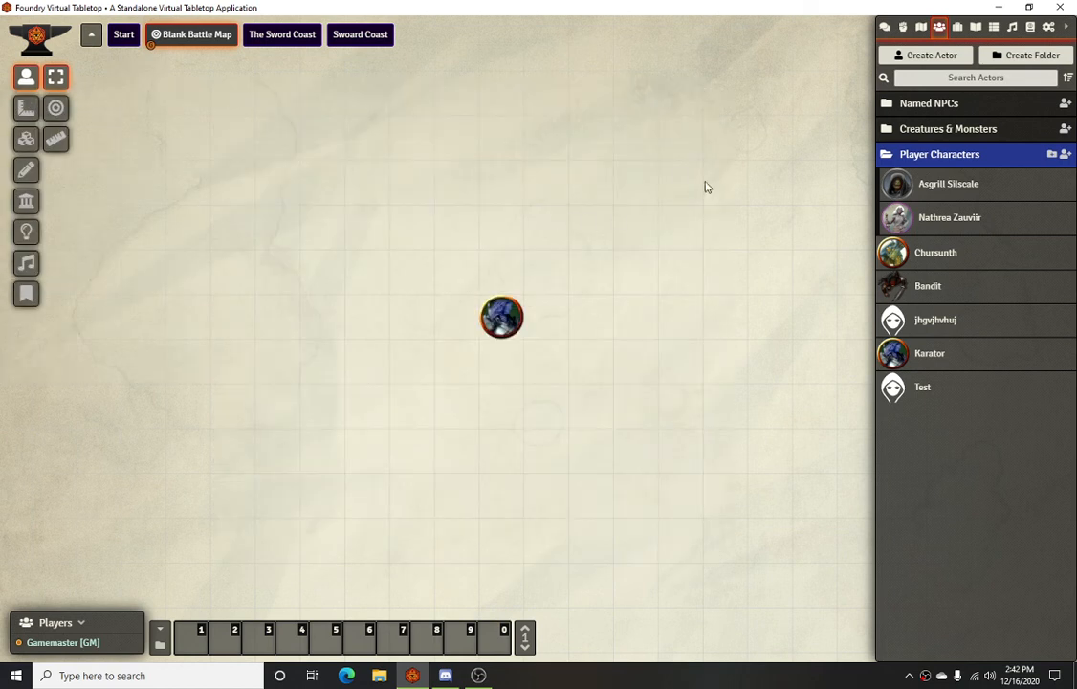
Step: Place Asgrill Silscale on the battle map above the existing token and open the placed token's character sheet
drag(933, 187, 502, 182)
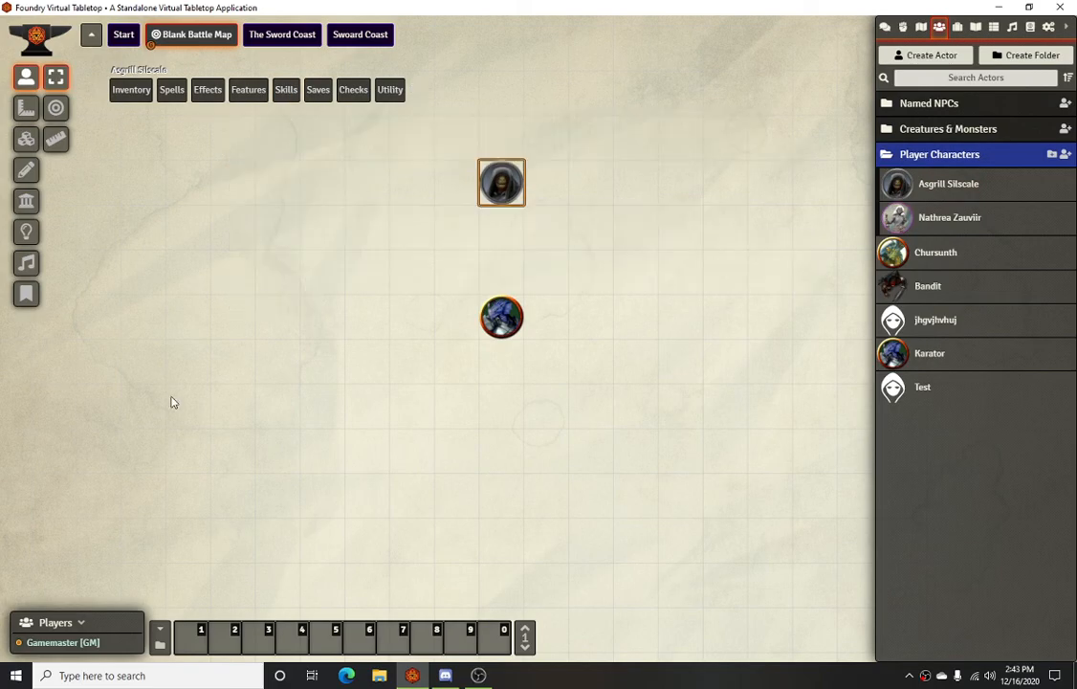
mouse_move(239, 104)
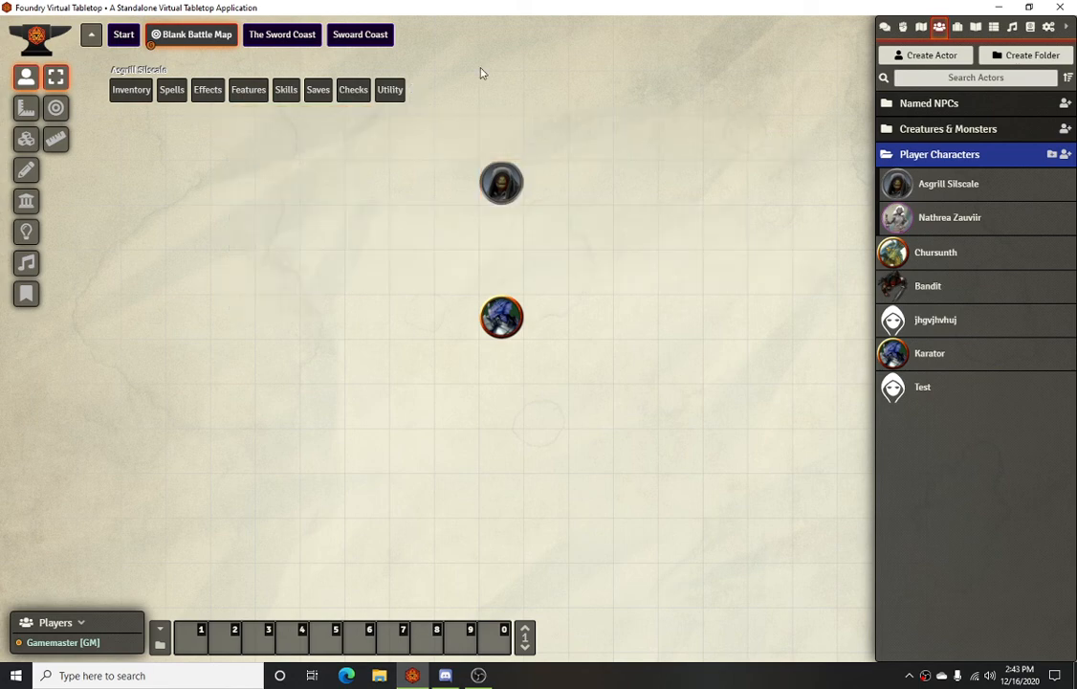
double_click(500, 180)
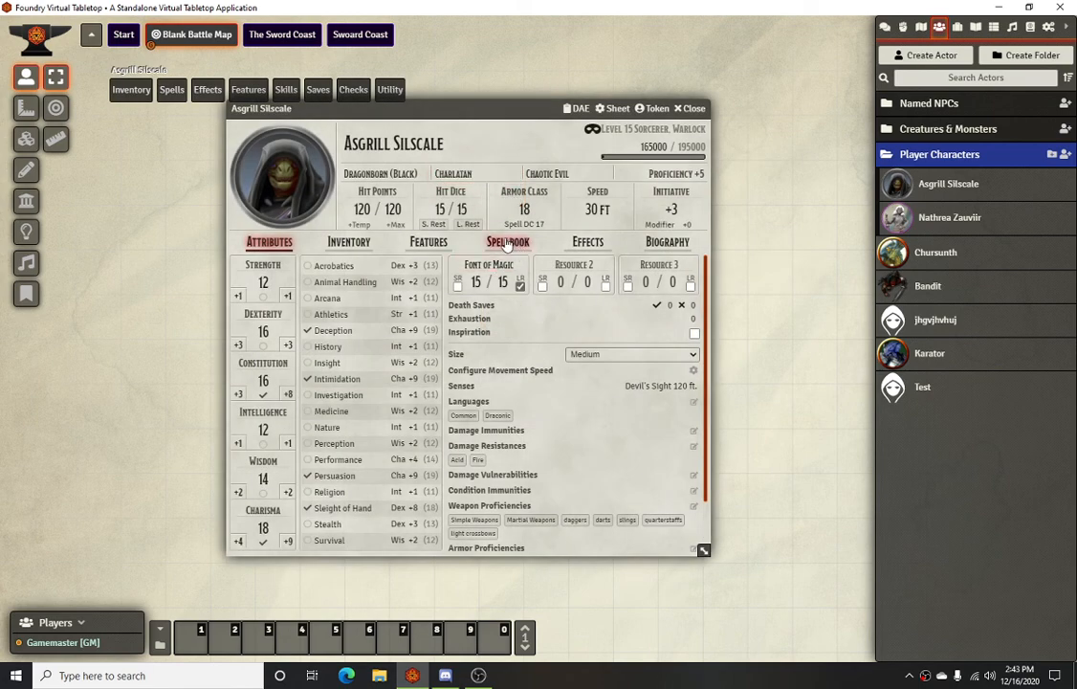
Step: Clear Font of Magic's current uses, maximum uses and recovery period, close the feature and return to the character's attributes
click(429, 243)
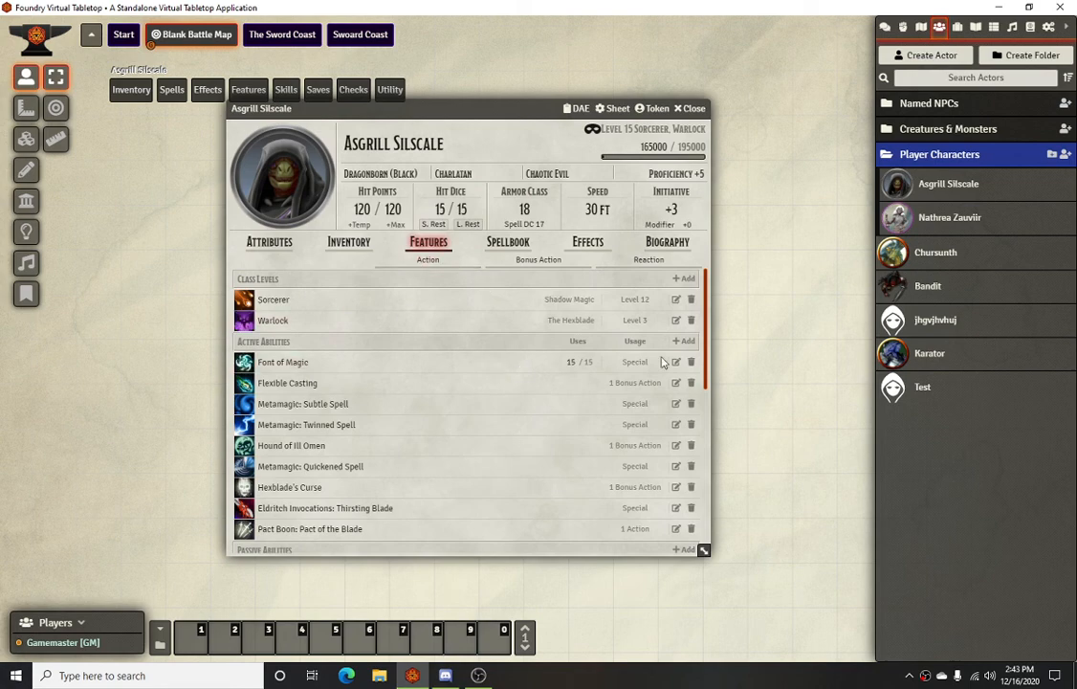
click(675, 363)
click(499, 277)
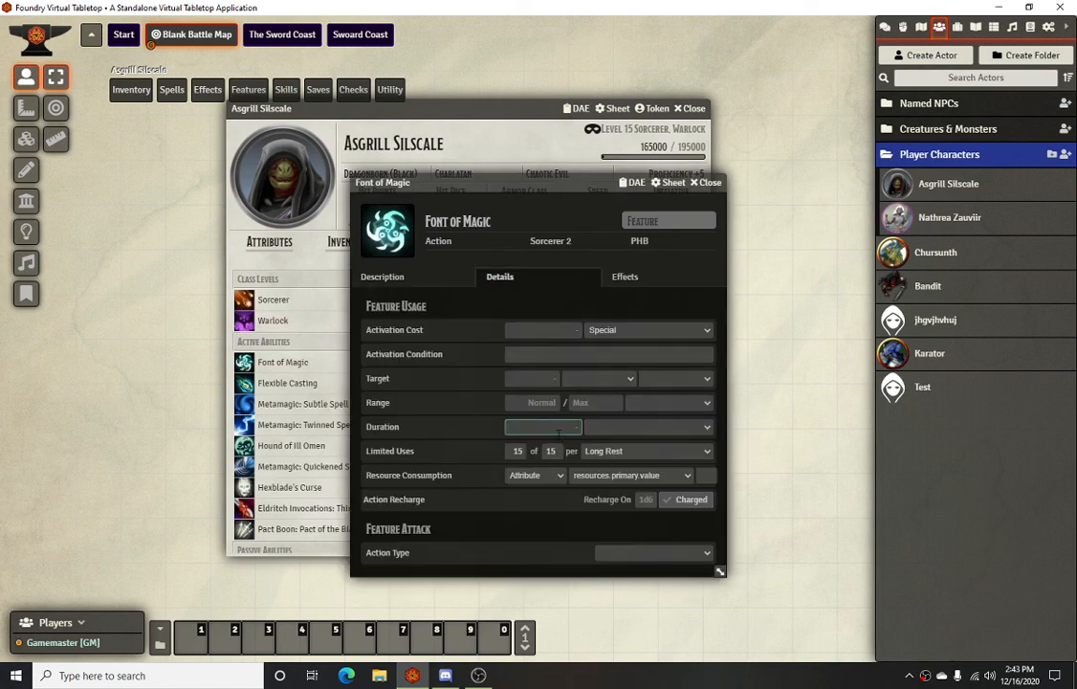
click(516, 451)
key(BackSpace)
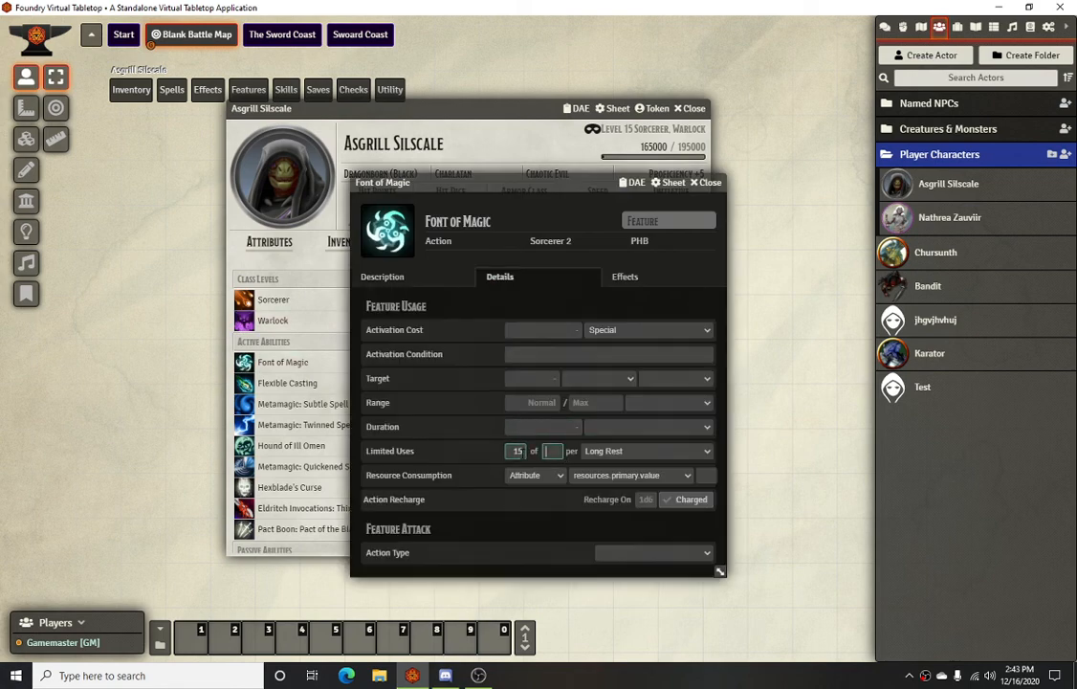
drag(523, 450, 463, 460)
key(BackSpace)
click(603, 451)
click(595, 467)
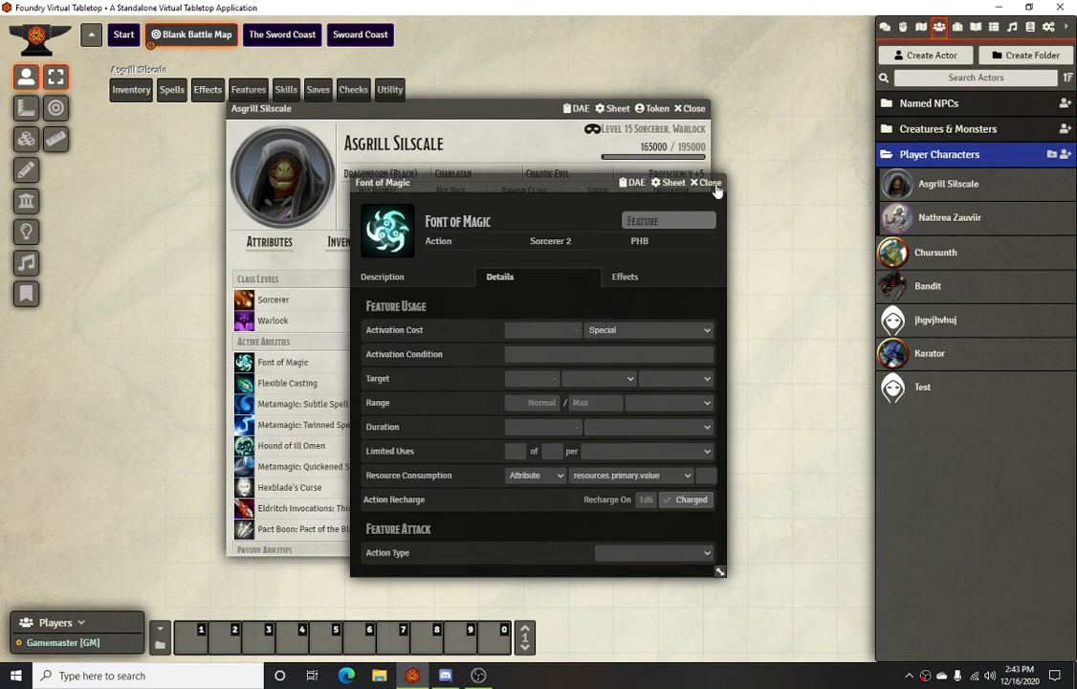
key(Escape)
click(270, 242)
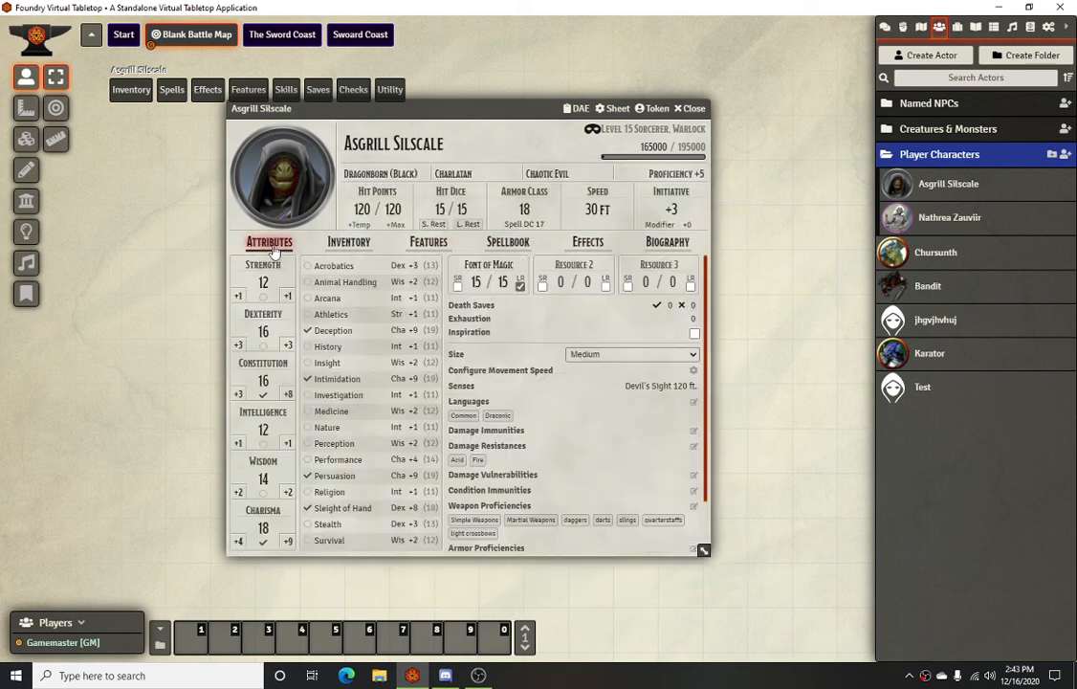
Step: Close Asgrill Silscale's sheet, use Font of Magic from the token's actions and reopen the sheet at its features
click(690, 108)
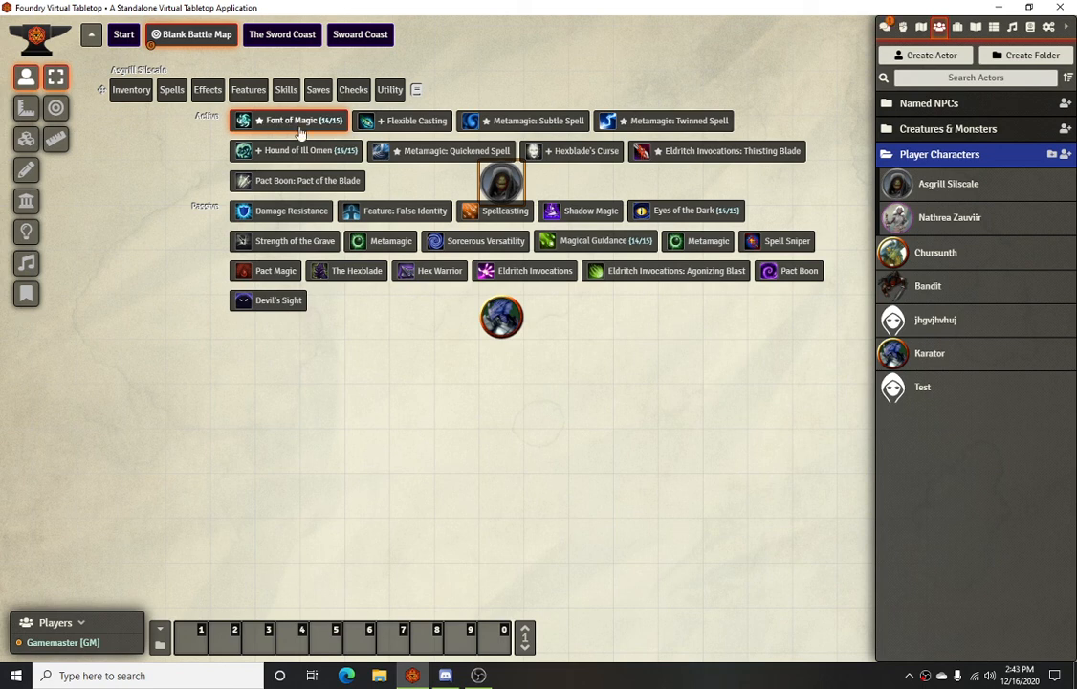
double_click(494, 196)
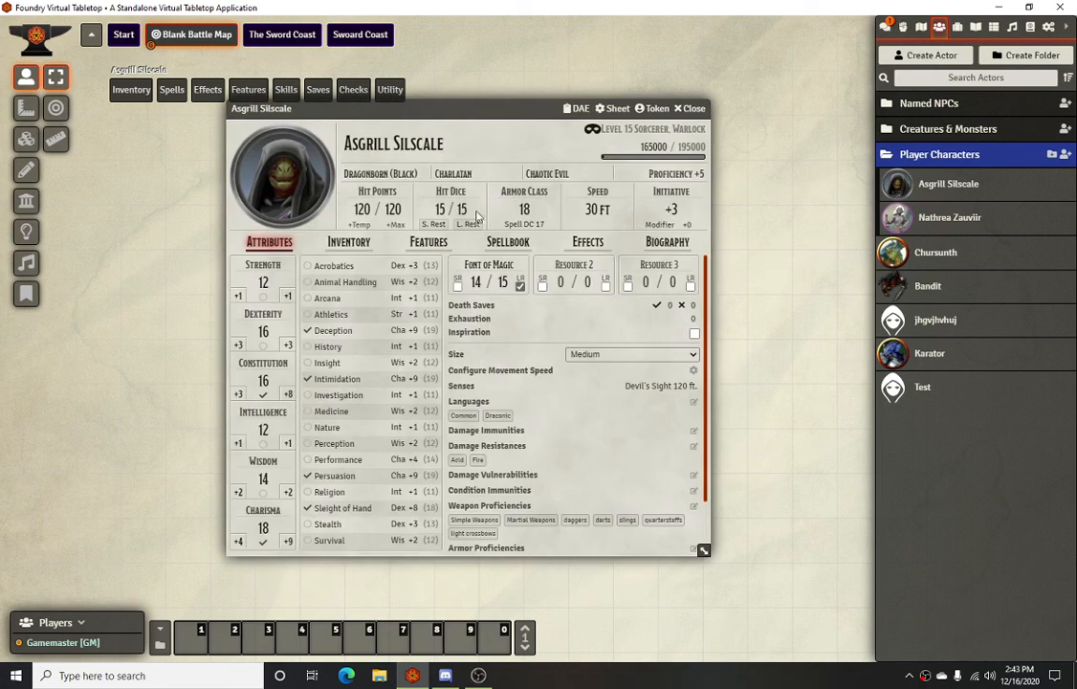
click(428, 242)
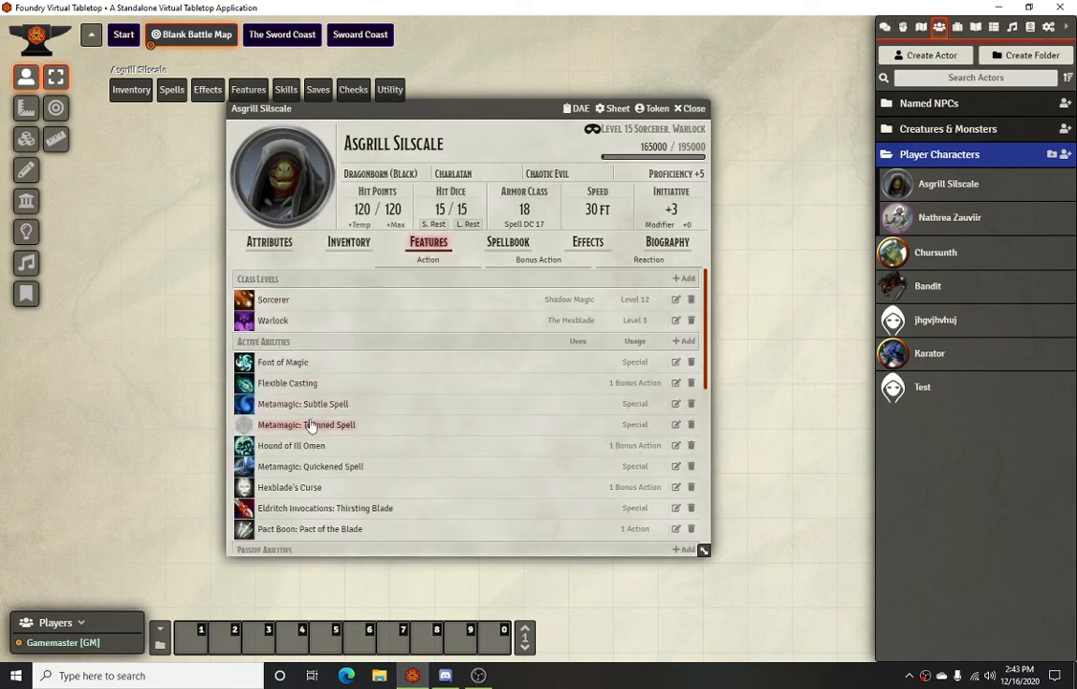
Step: Set Metamagic: Subtle Spell to consume 1 of the attribute resources.primary.value and close the feature
click(675, 403)
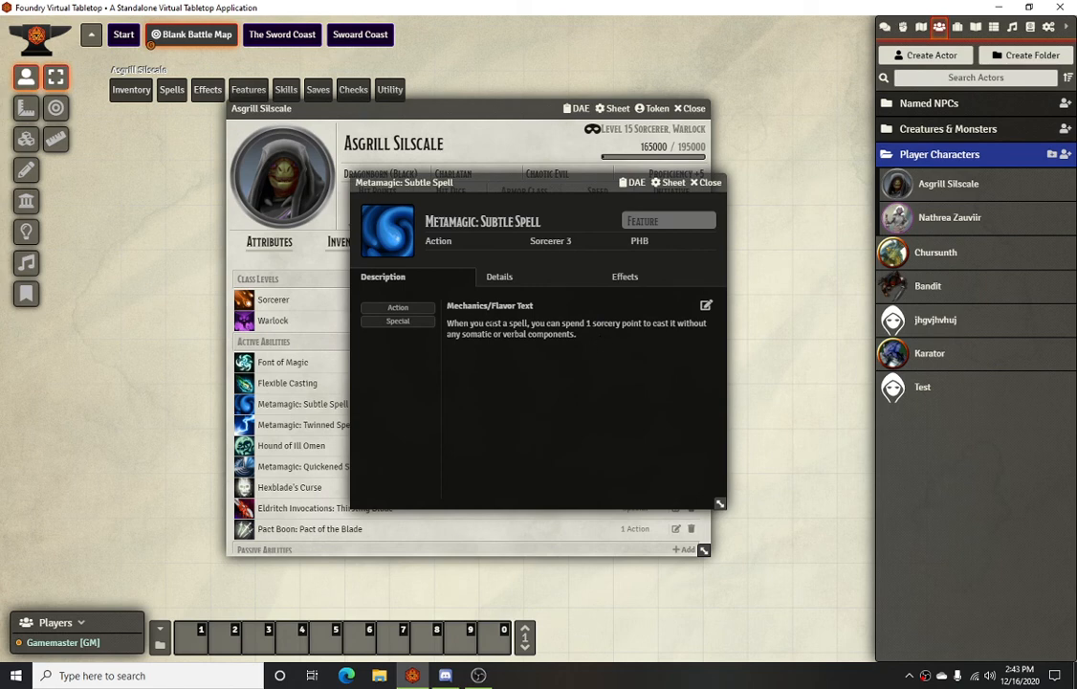
click(500, 279)
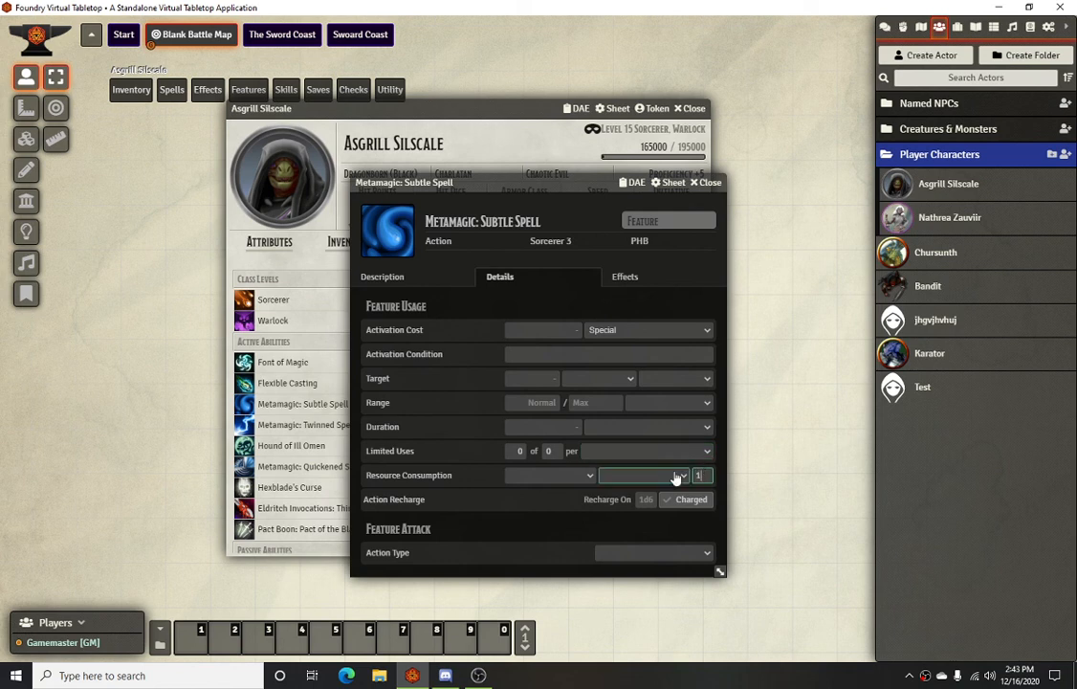
click(574, 475)
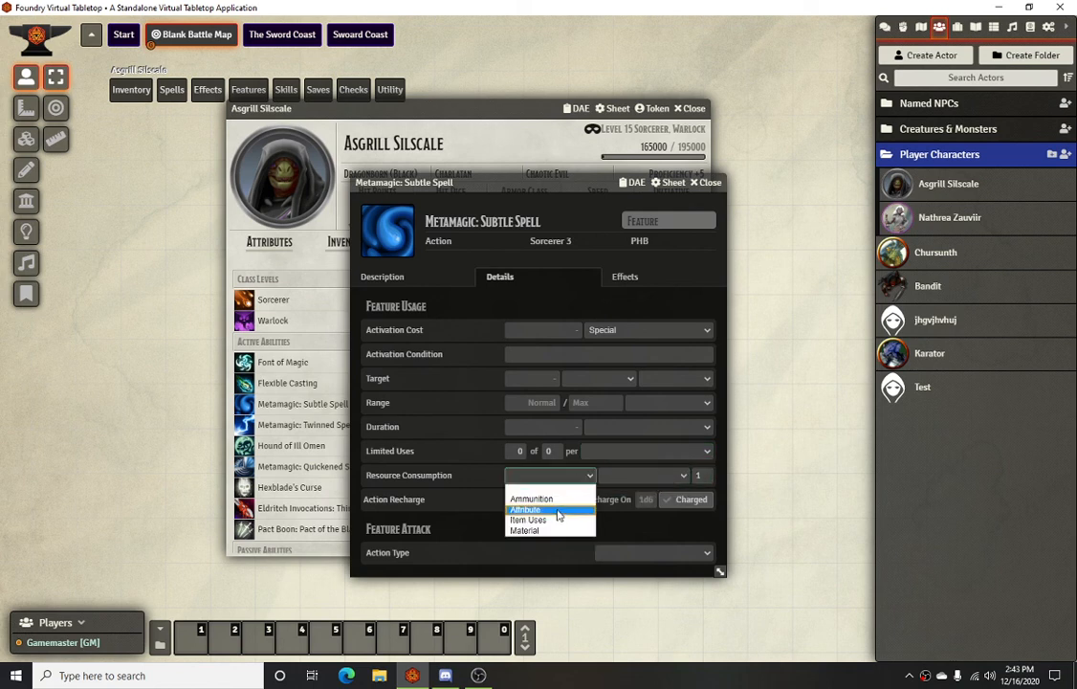
click(553, 510)
click(631, 476)
click(623, 552)
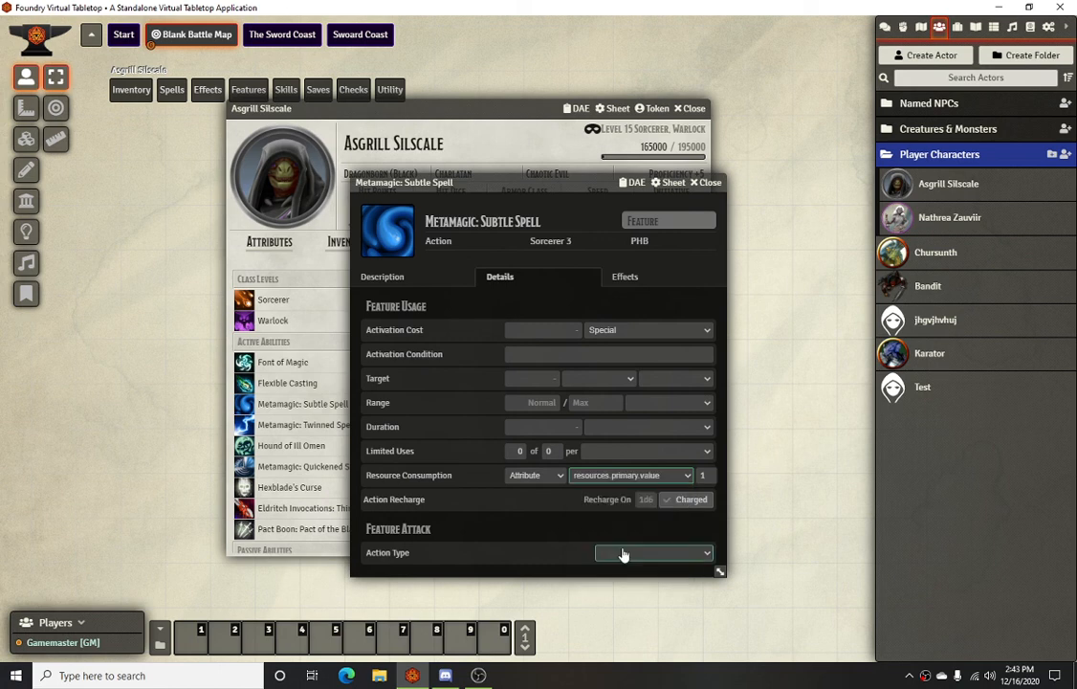
click(707, 181)
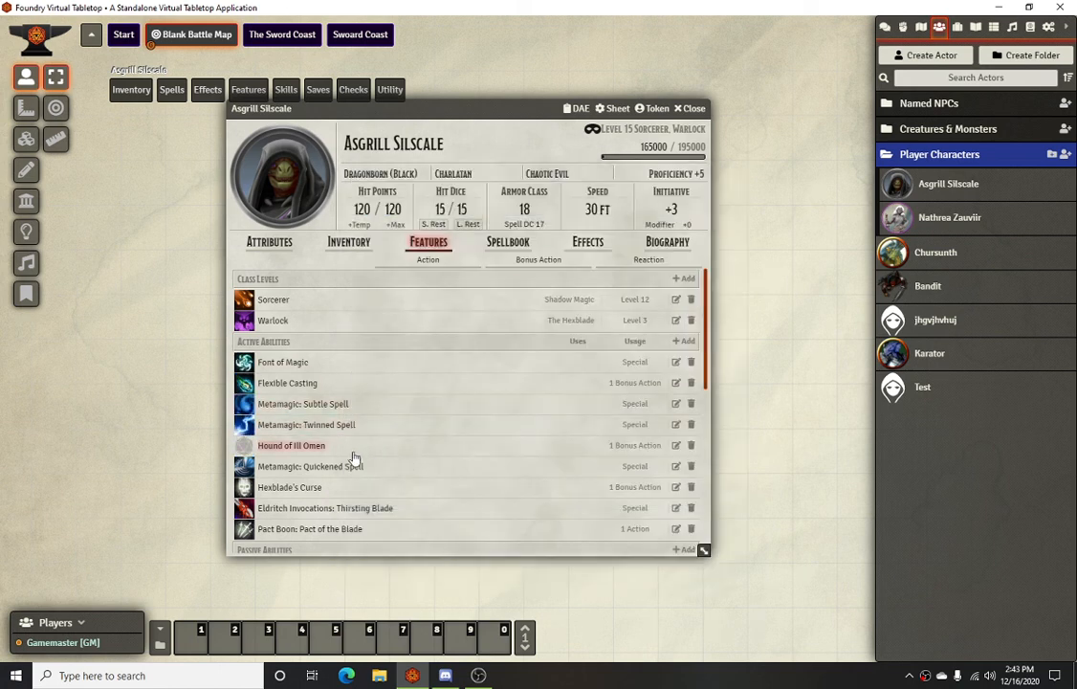
Step: Review the Hound of Ill Omen feature's resource consumption and description, and close the feature
click(676, 445)
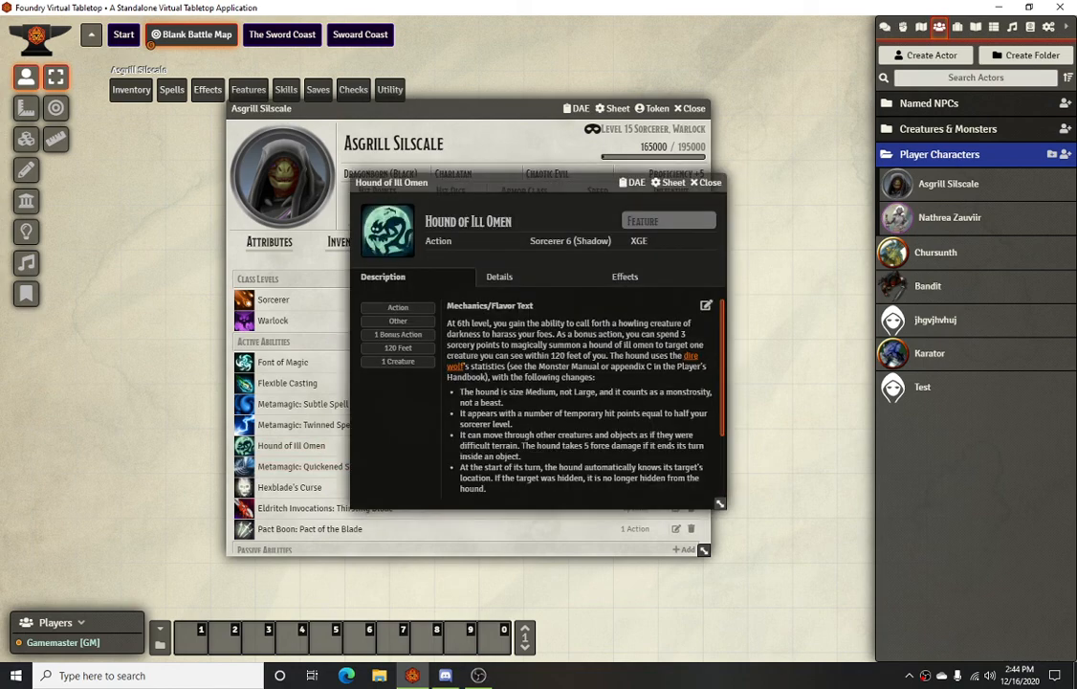
click(504, 276)
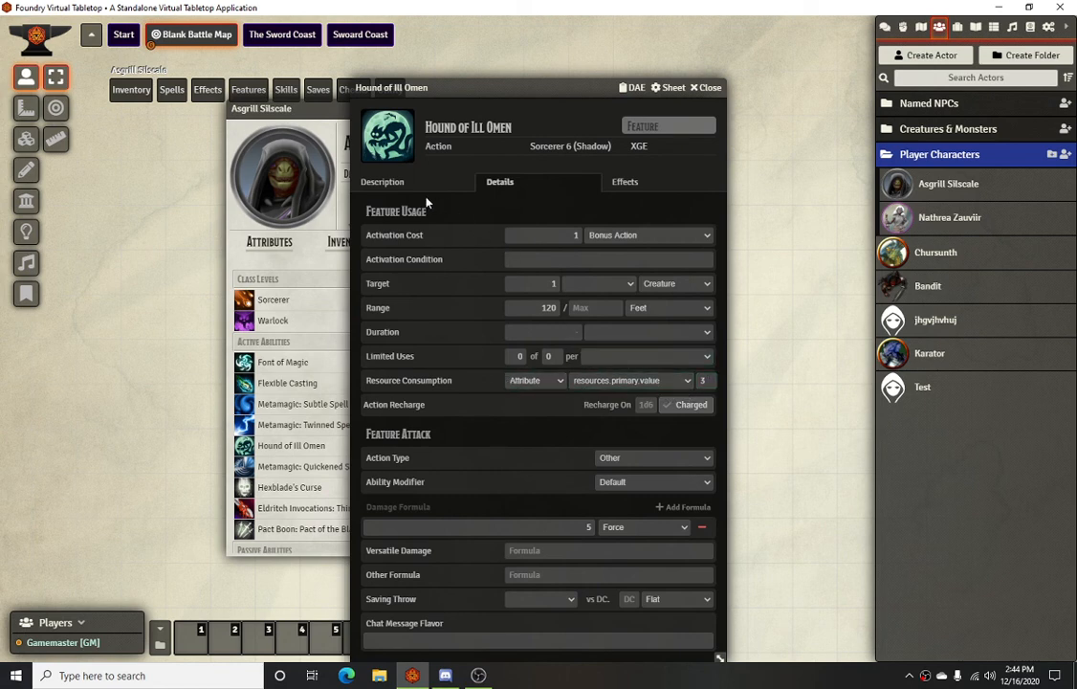
click(366, 182)
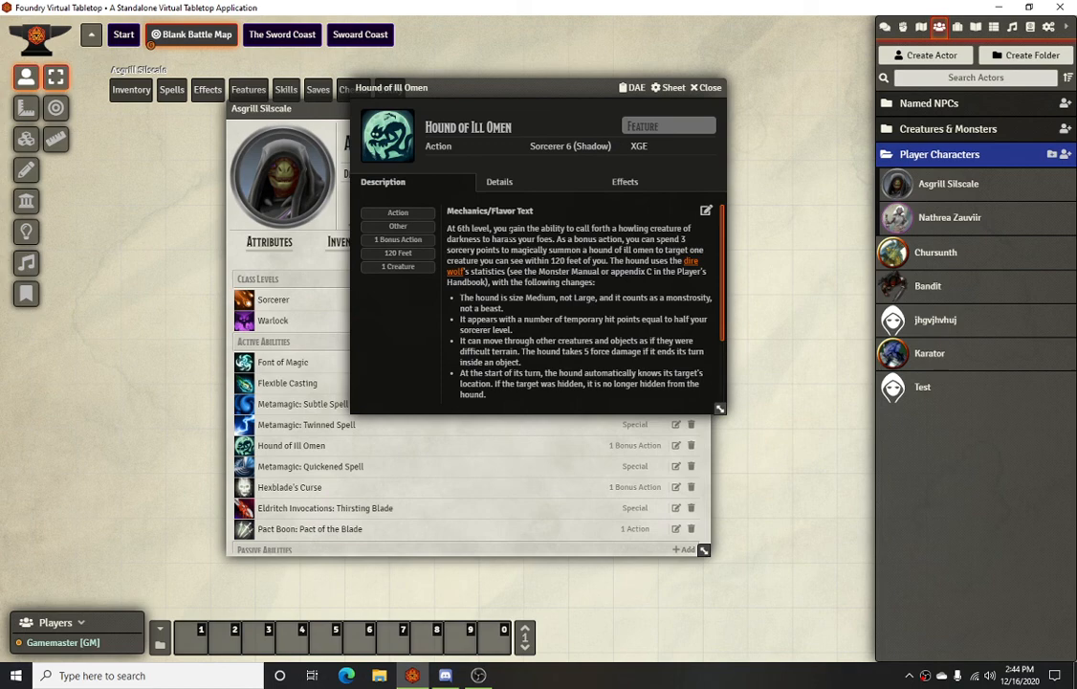
click(706, 87)
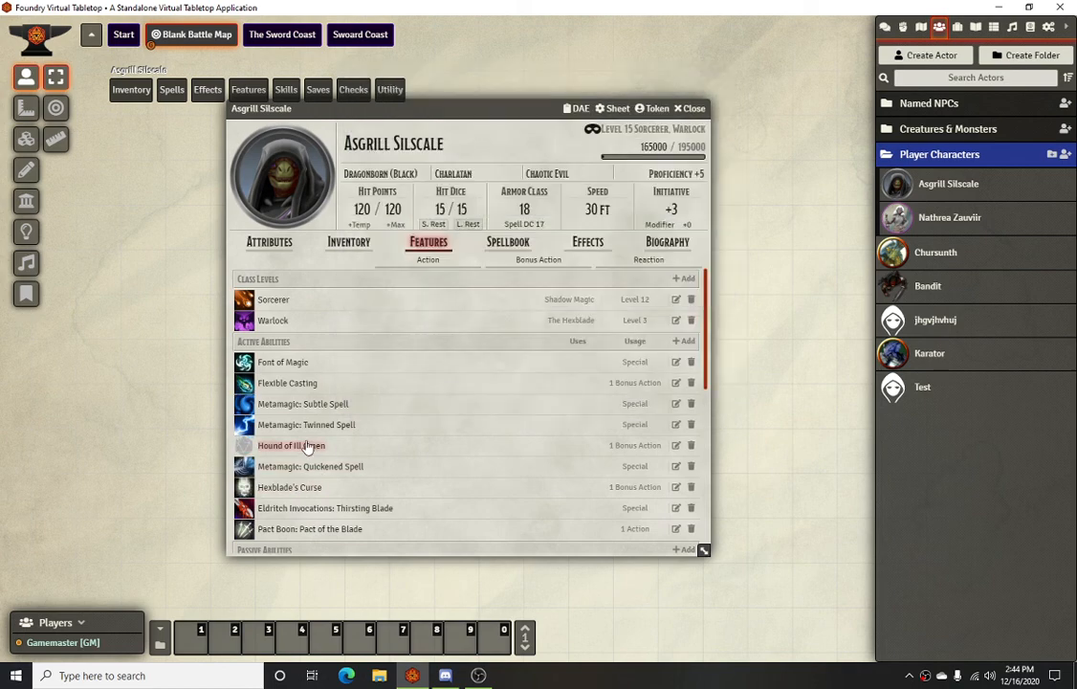
Step: Set Metamagic: Quickened Spell to consume 2 of the attribute resources.primary.value, check it against the description and close the feature
click(676, 466)
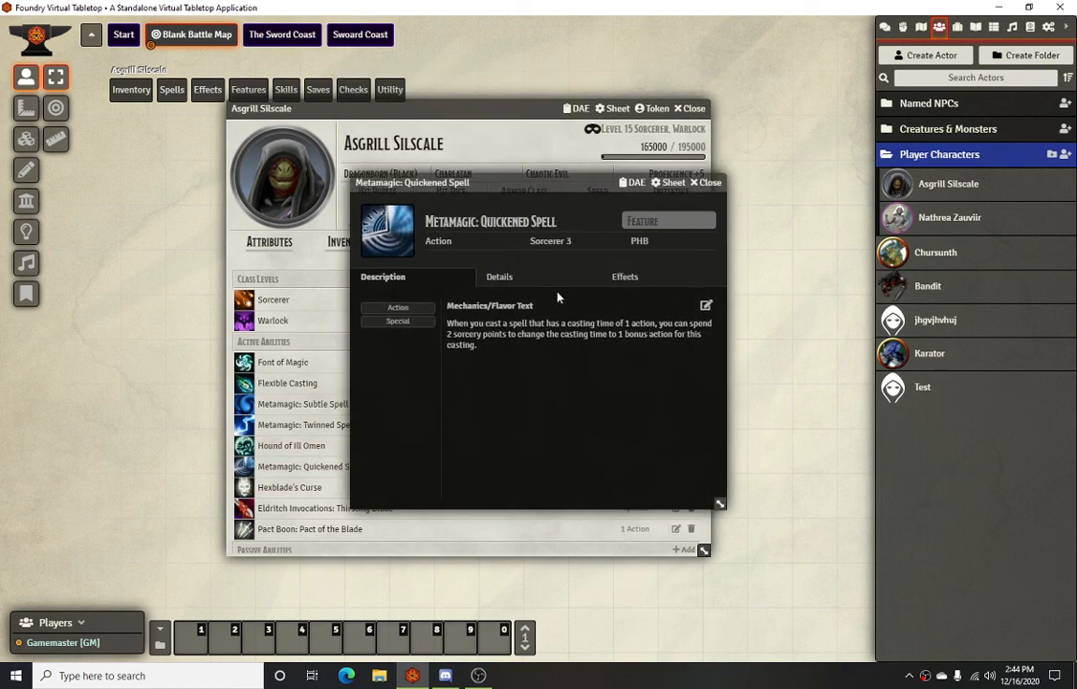
click(499, 280)
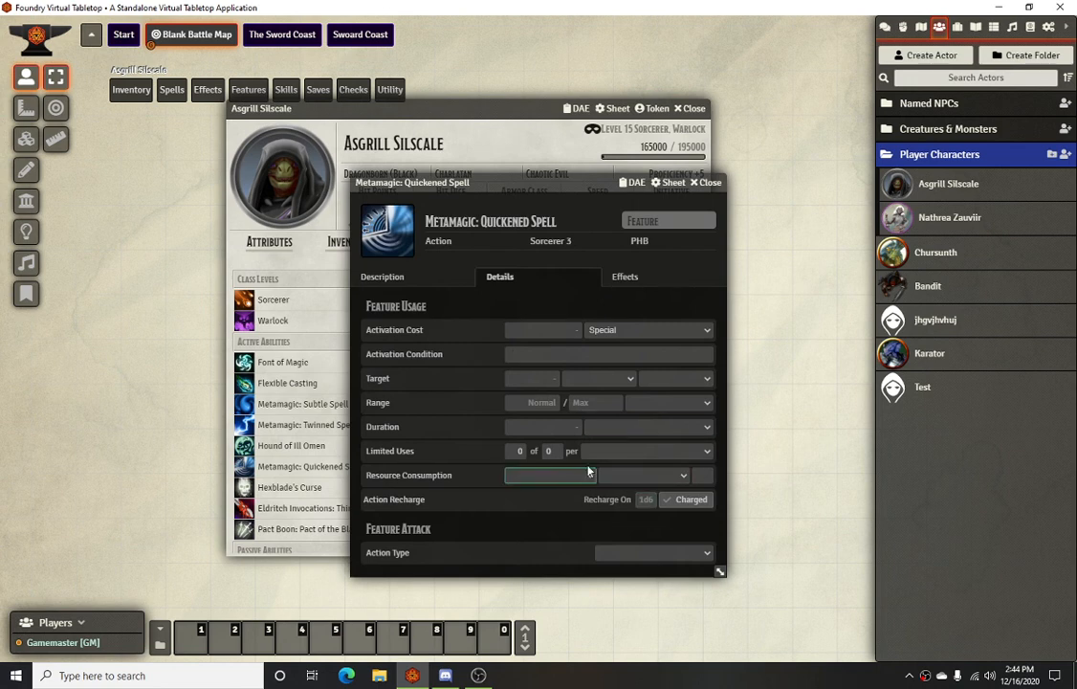
click(401, 278)
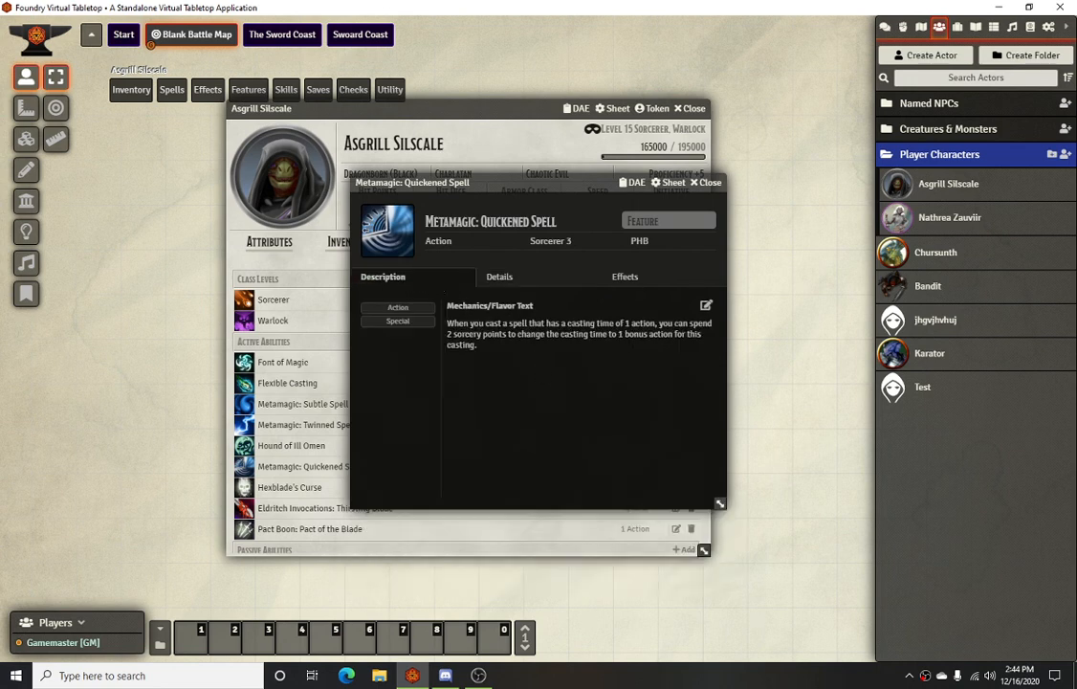
click(503, 281)
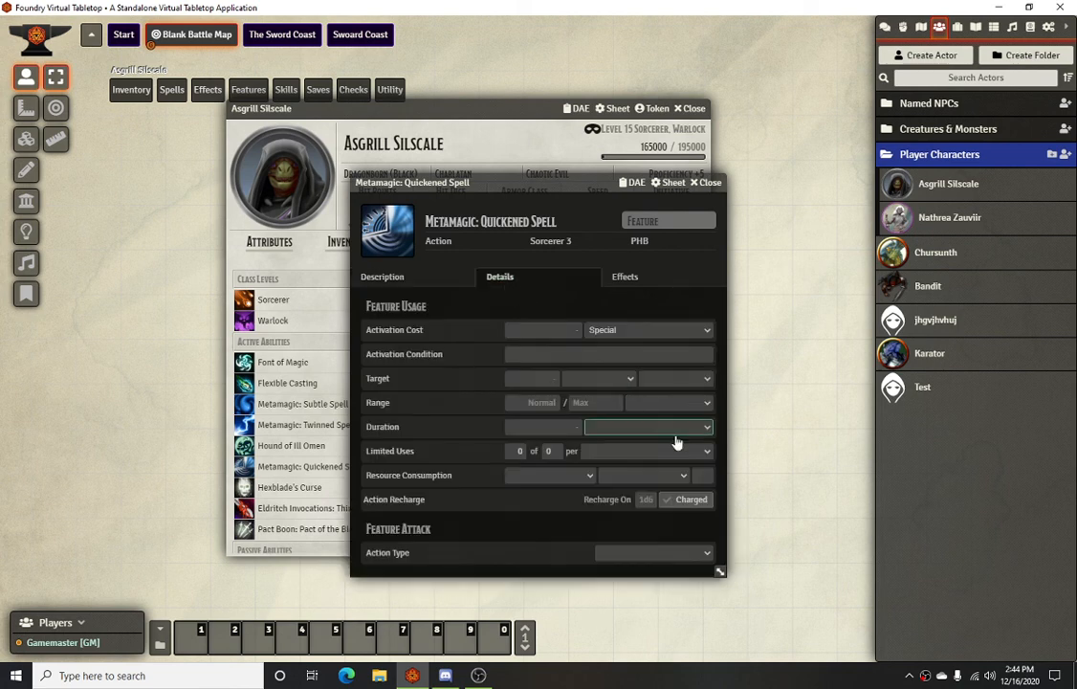
text(2)
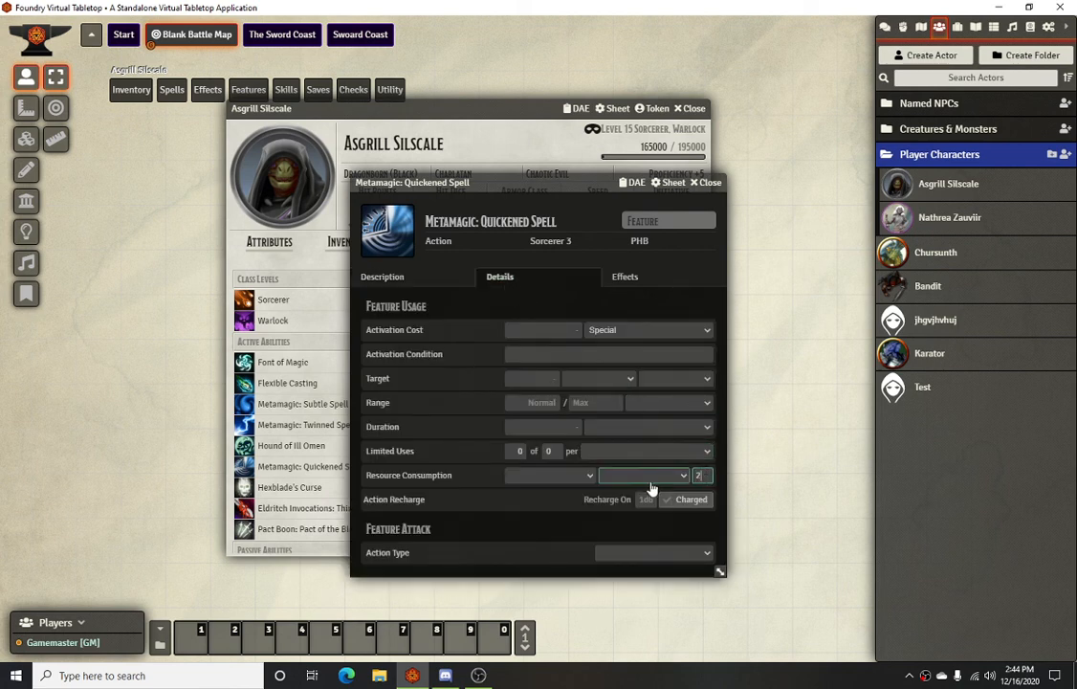
click(555, 475)
click(553, 509)
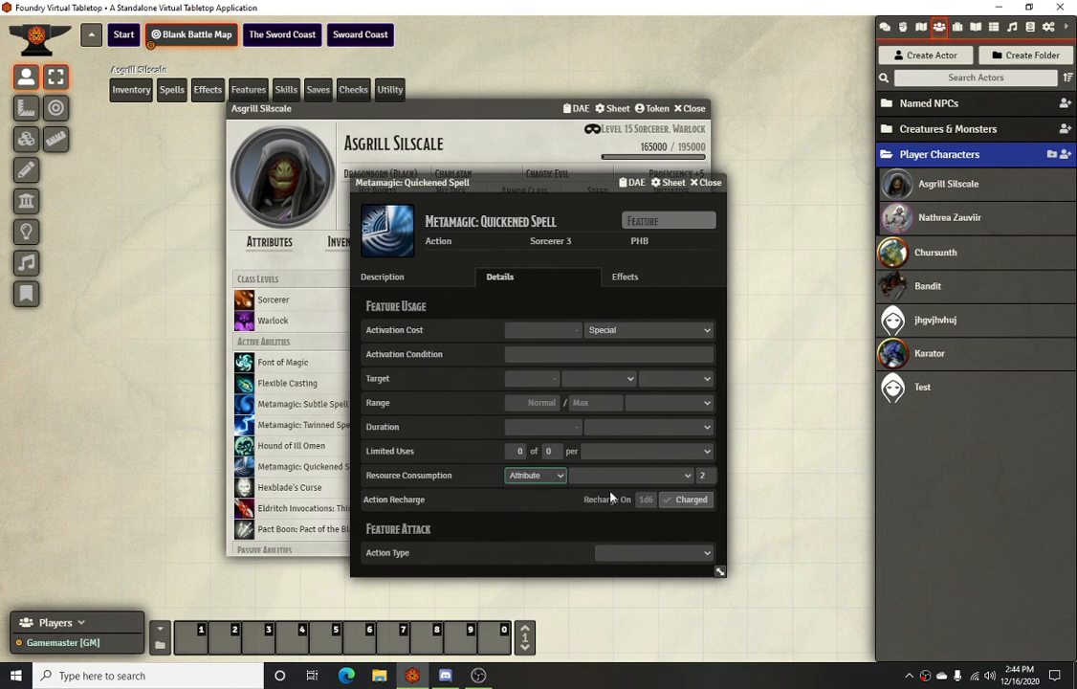
click(629, 475)
click(625, 552)
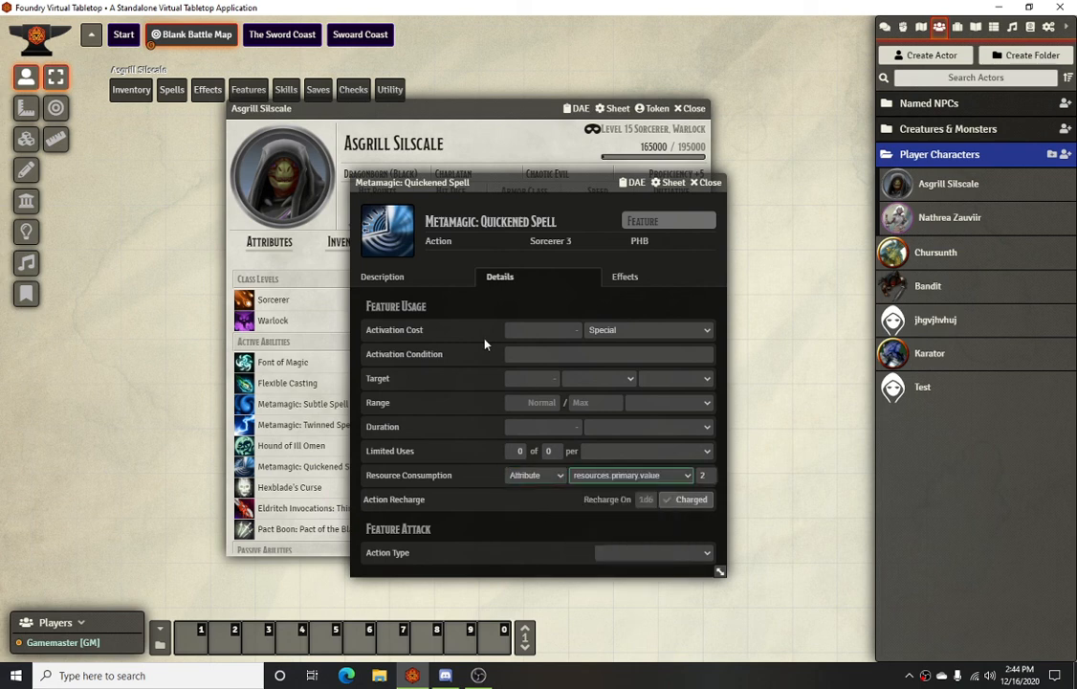
click(403, 278)
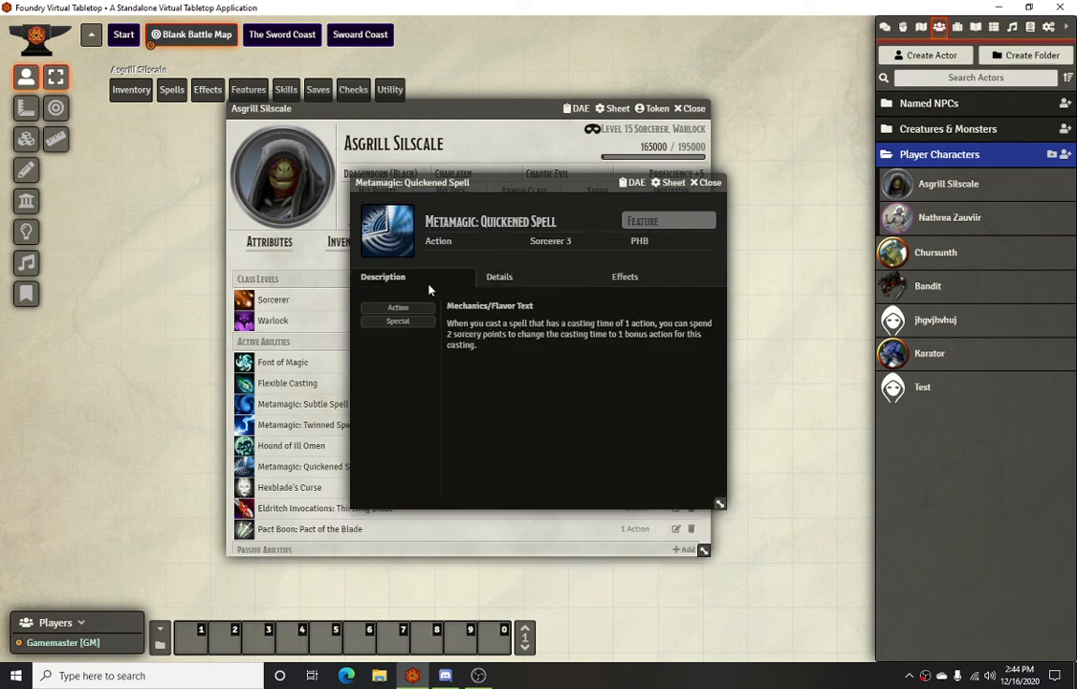
click(497, 286)
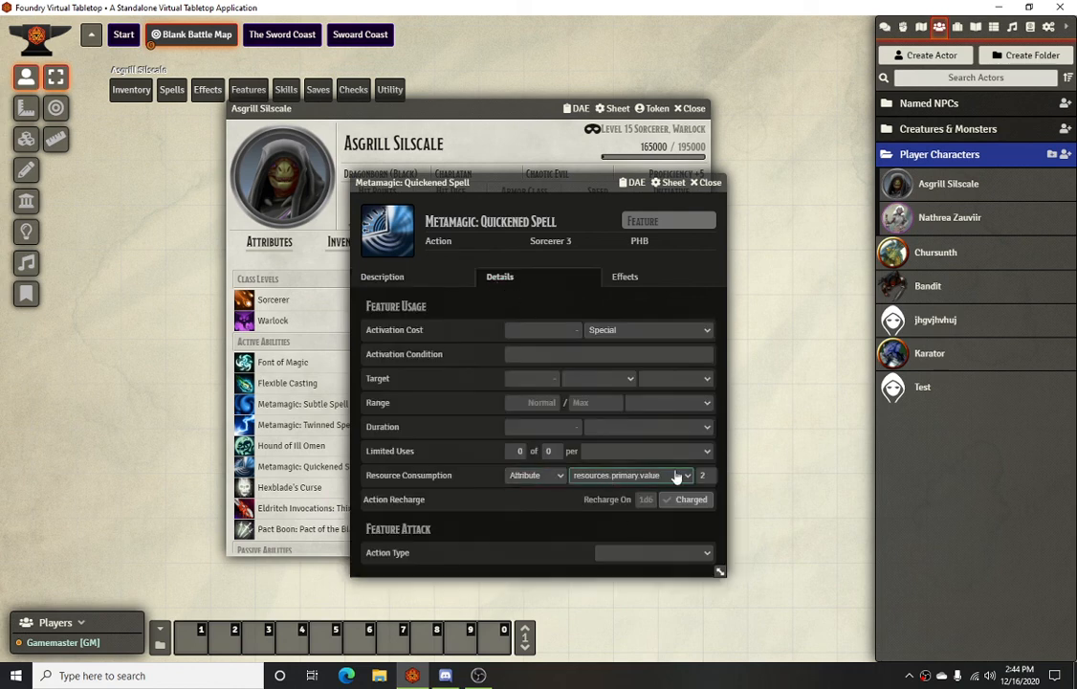
click(708, 182)
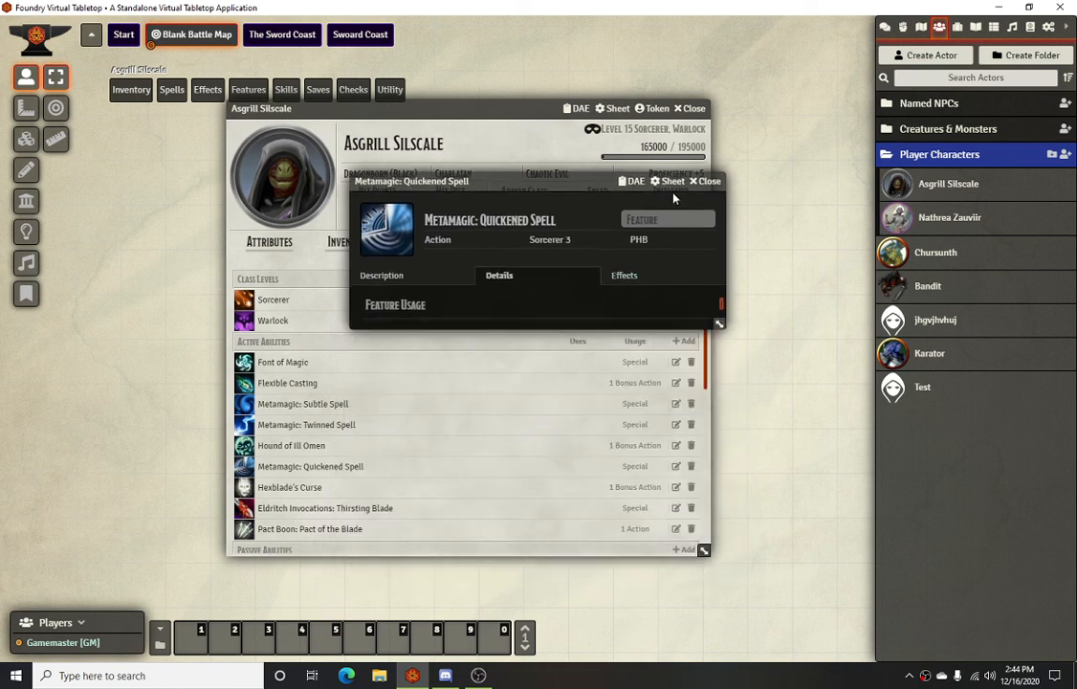
Step: Leave the character sheet, target the token below Asgrill Silscale and use Hound of Ill Omen on it, dismissing the damage roll
click(689, 109)
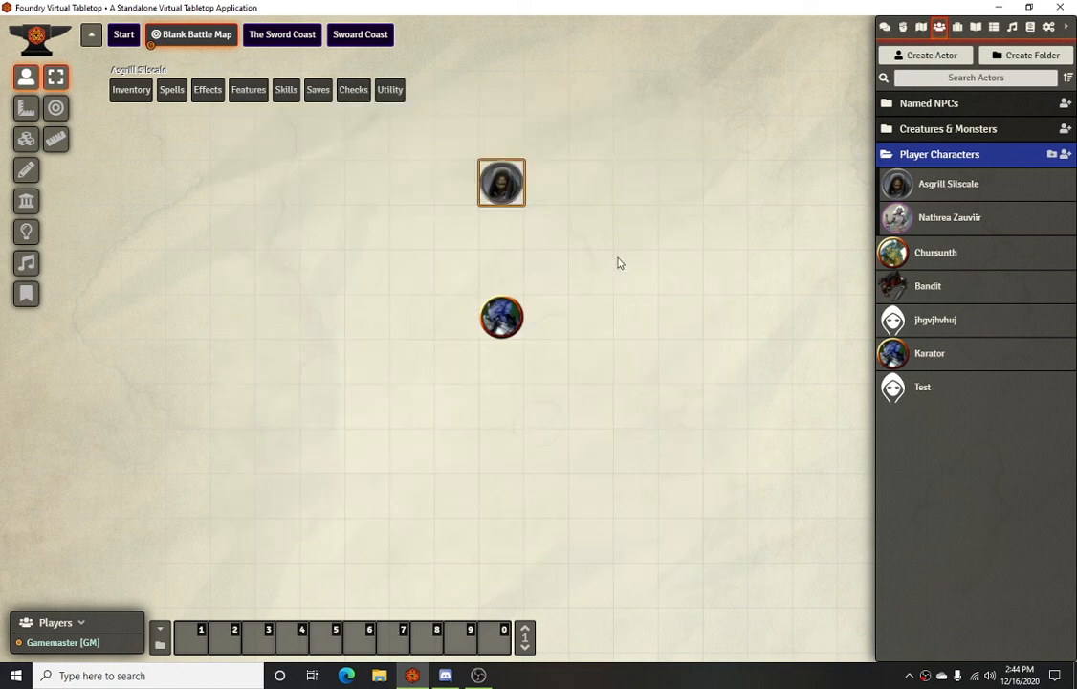
right_click(504, 186)
right_click(504, 186)
mouse_move(253, 99)
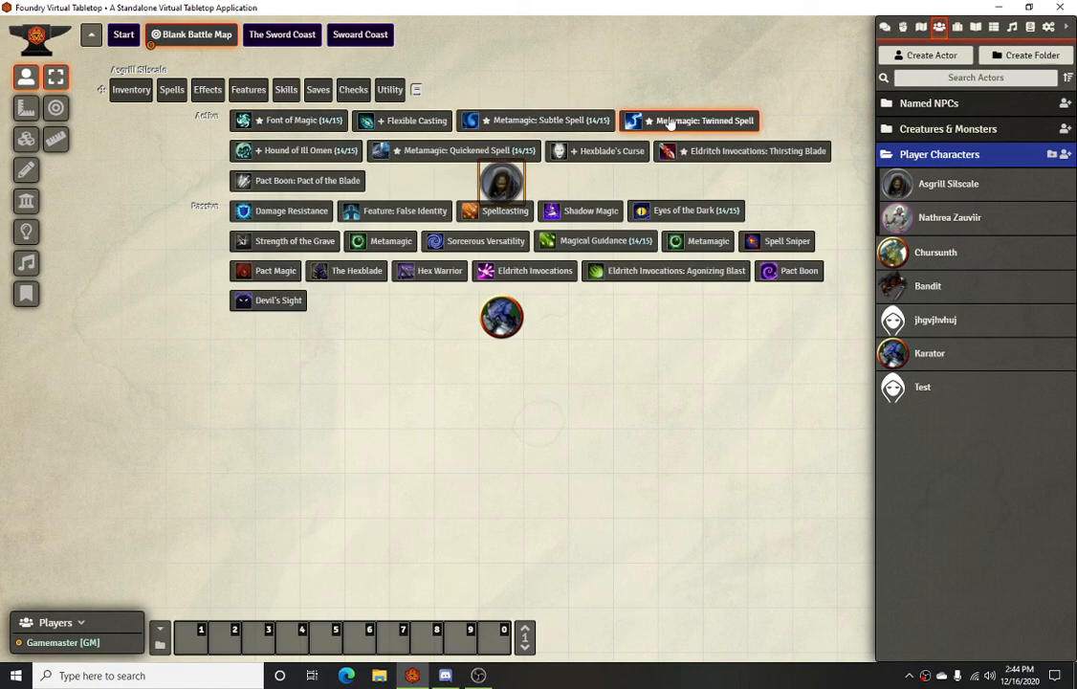
click(322, 153)
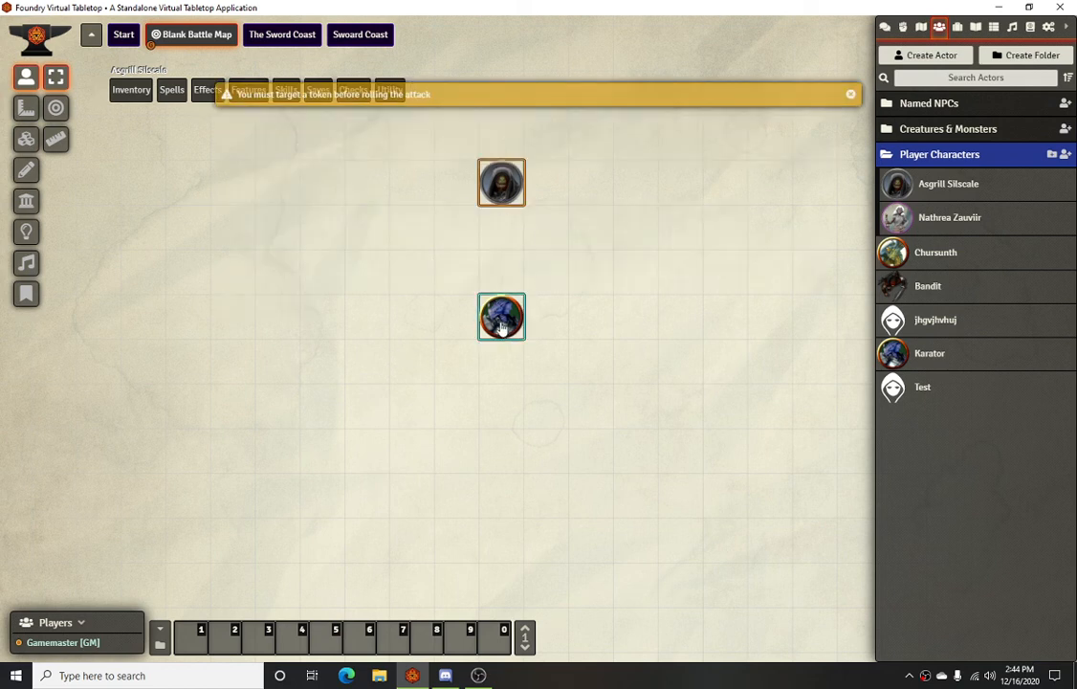
key(t)
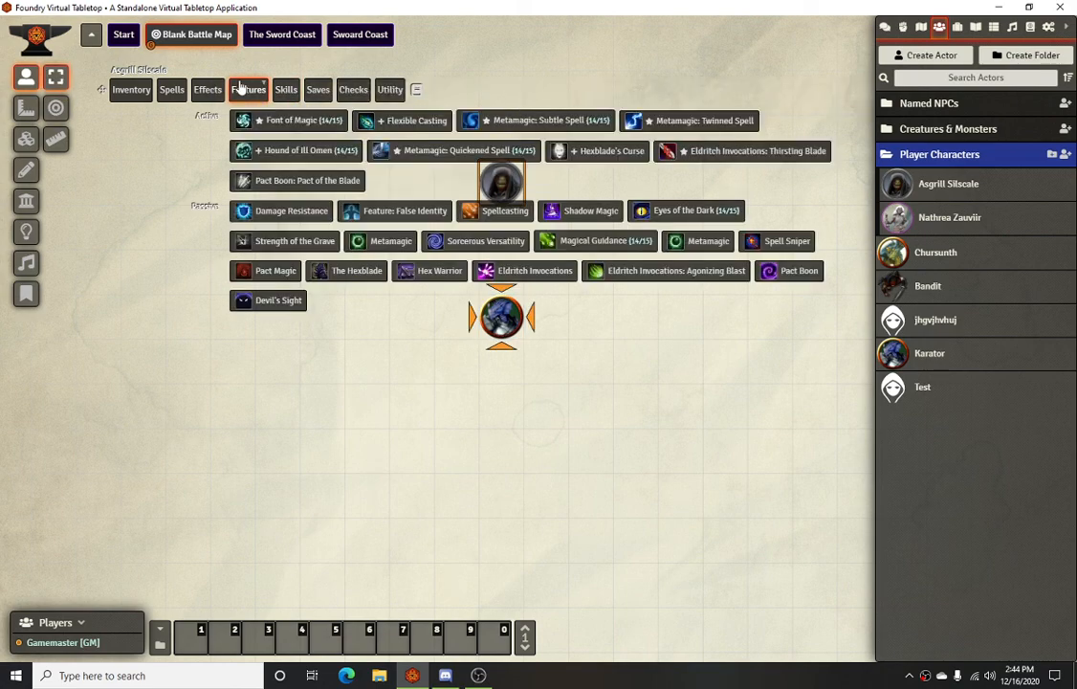
click(237, 148)
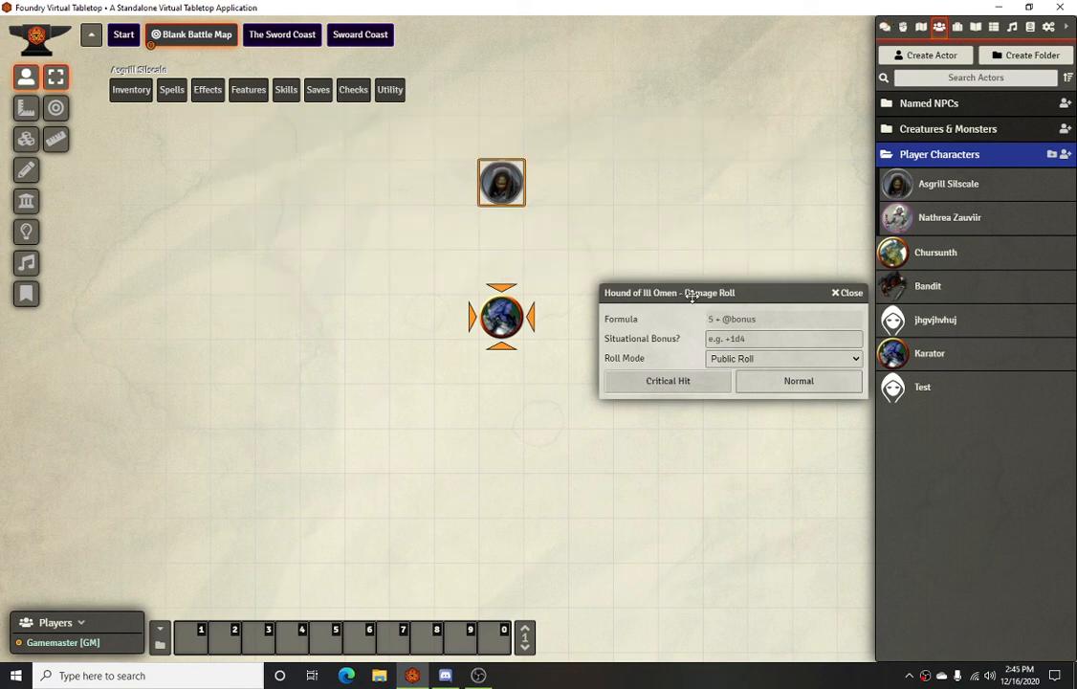
click(851, 294)
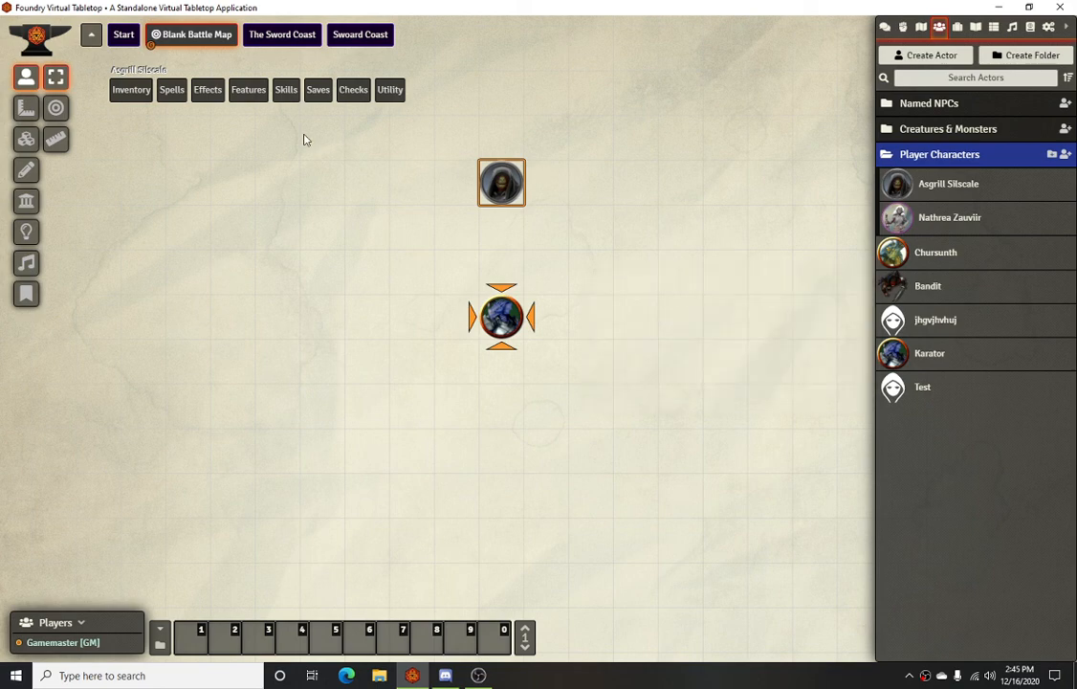
Step: Use Metamagic: Quickened Spell and Metamagic: Subtle Spell from the token's feature actions and deselect the token
mouse_move(243, 90)
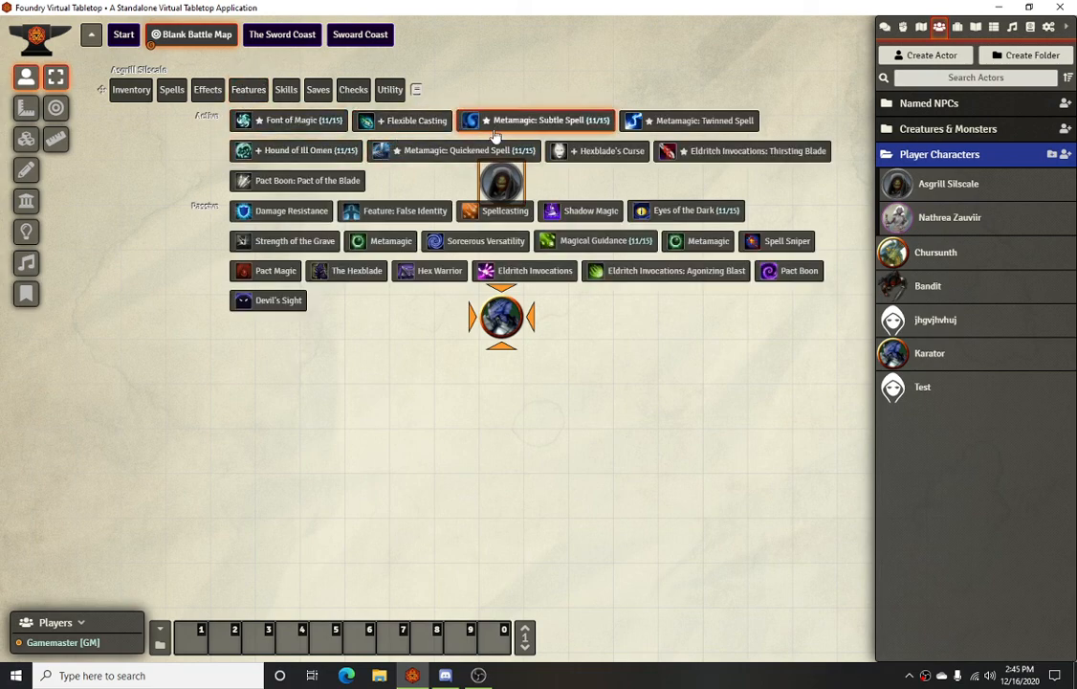
click(472, 155)
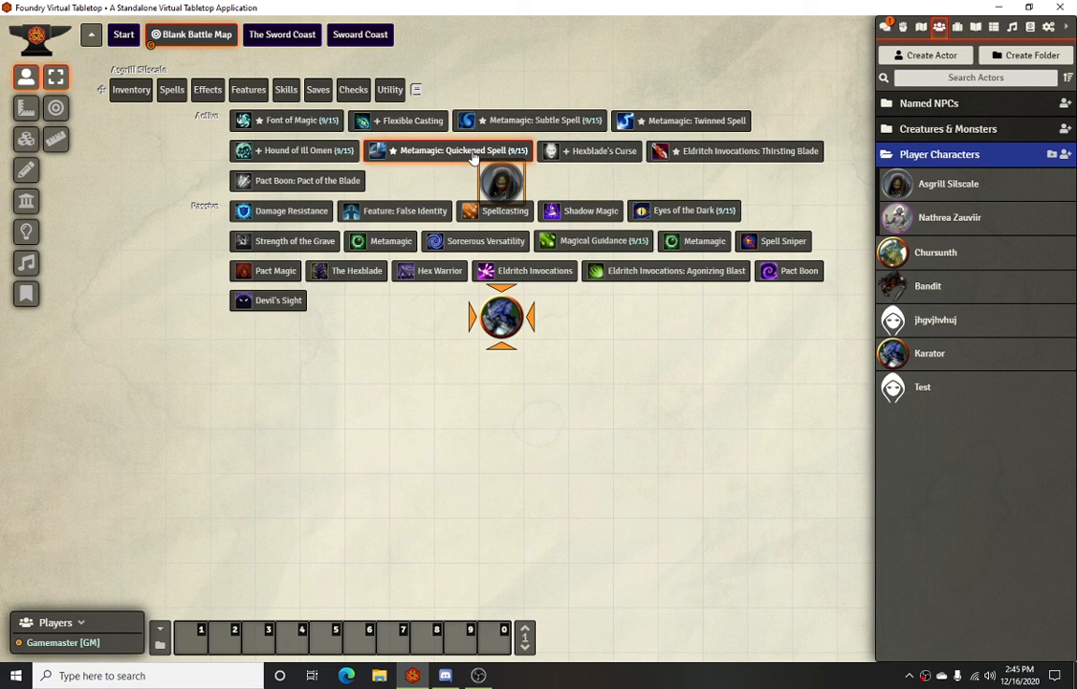
click(584, 125)
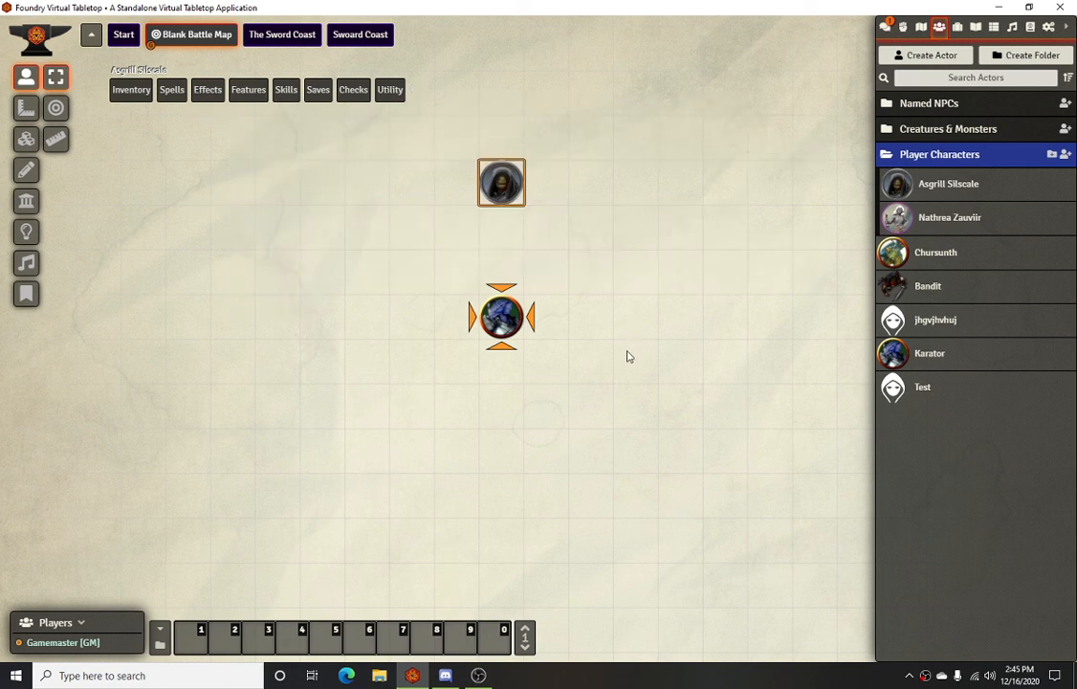
click(612, 355)
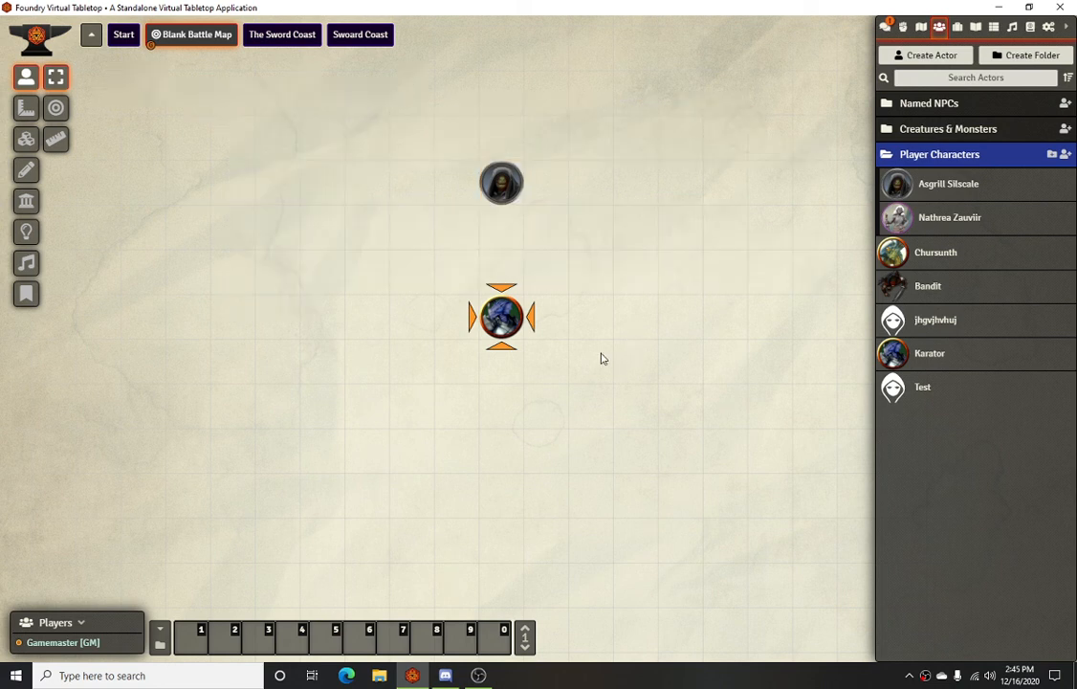
Step: Select Asgrill Silscale's token and open Metamagic: Subtle Spell from its feature actions to view the description
click(501, 187)
mouse_move(247, 91)
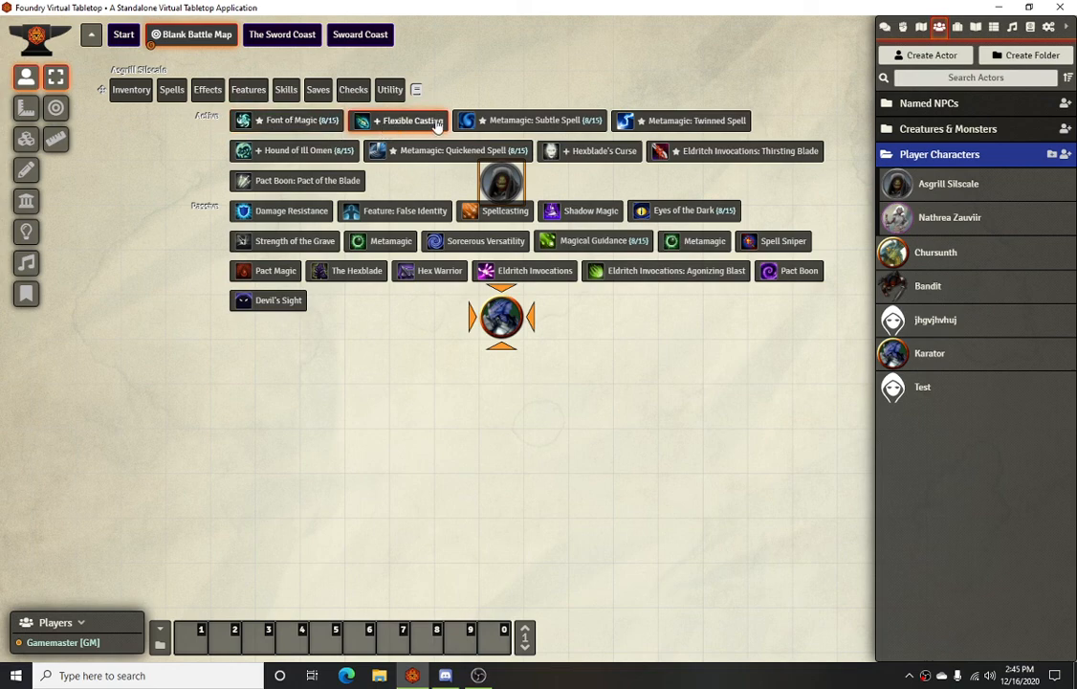
right_click(567, 123)
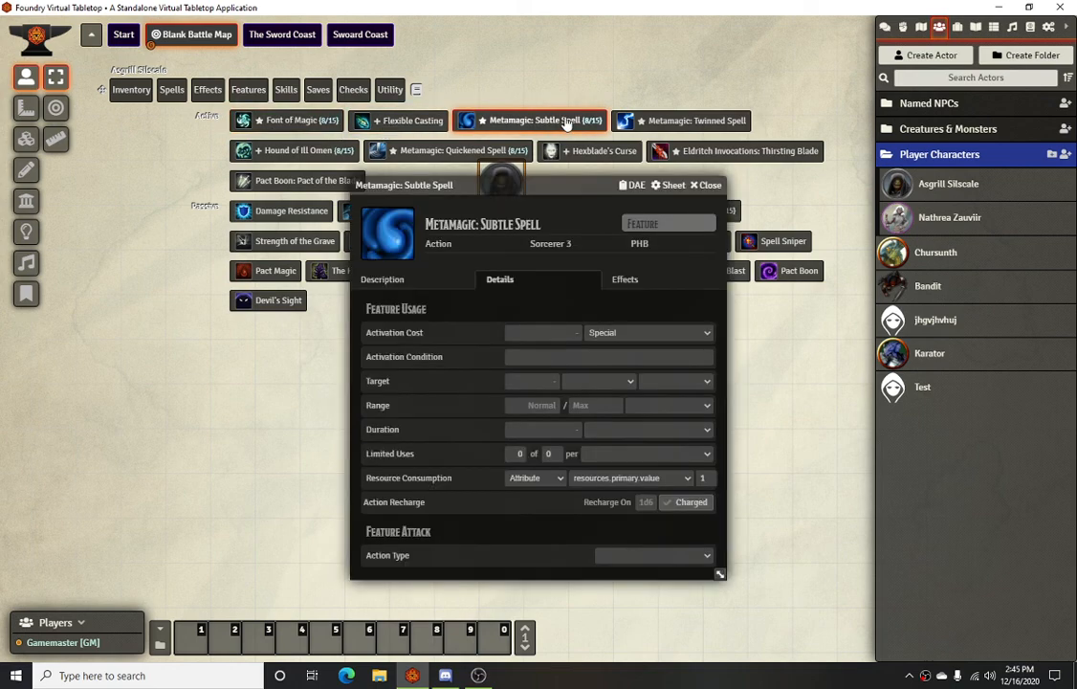
click(392, 280)
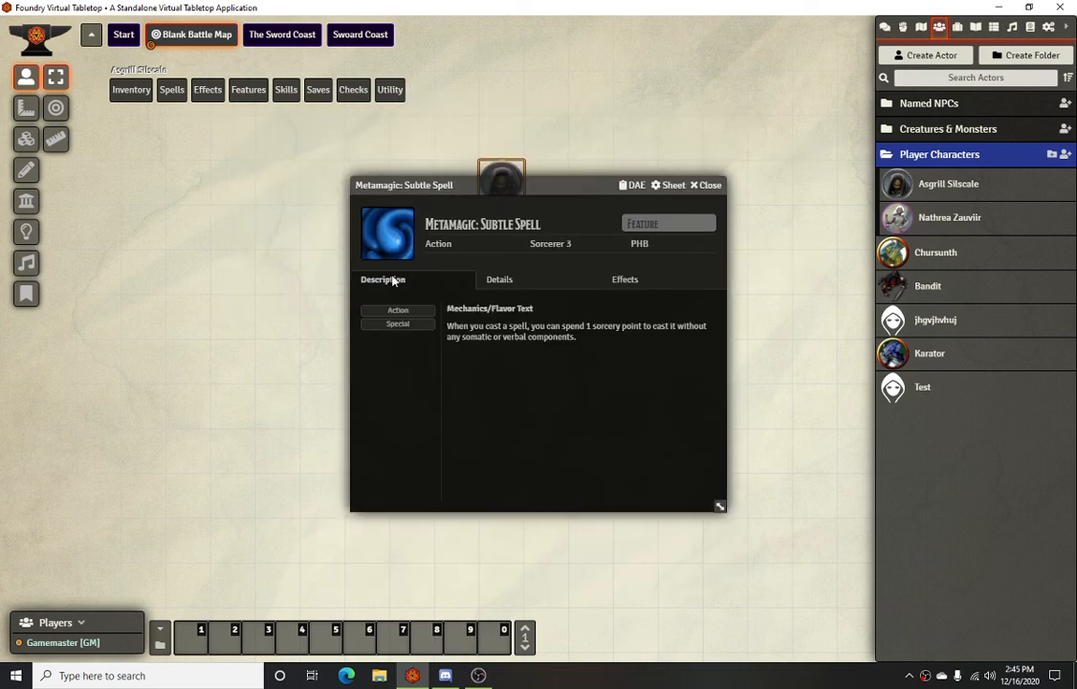
Step: Open Font of Magic from the token's feature actions, read its description, and close both open feature windows
right_click(265, 124)
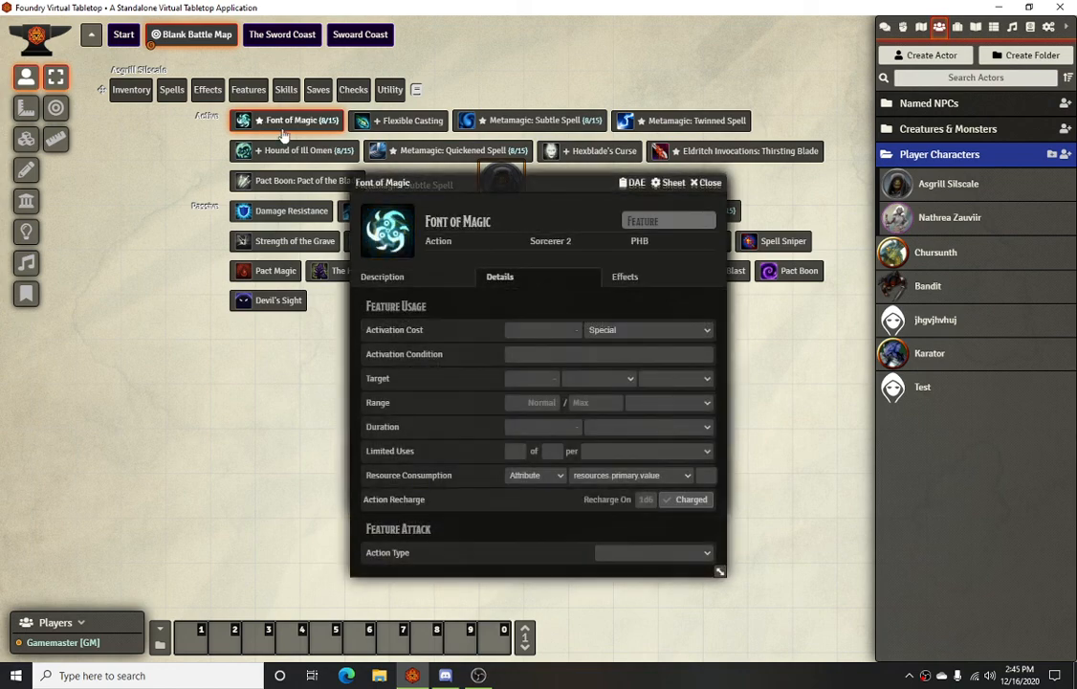
click(404, 277)
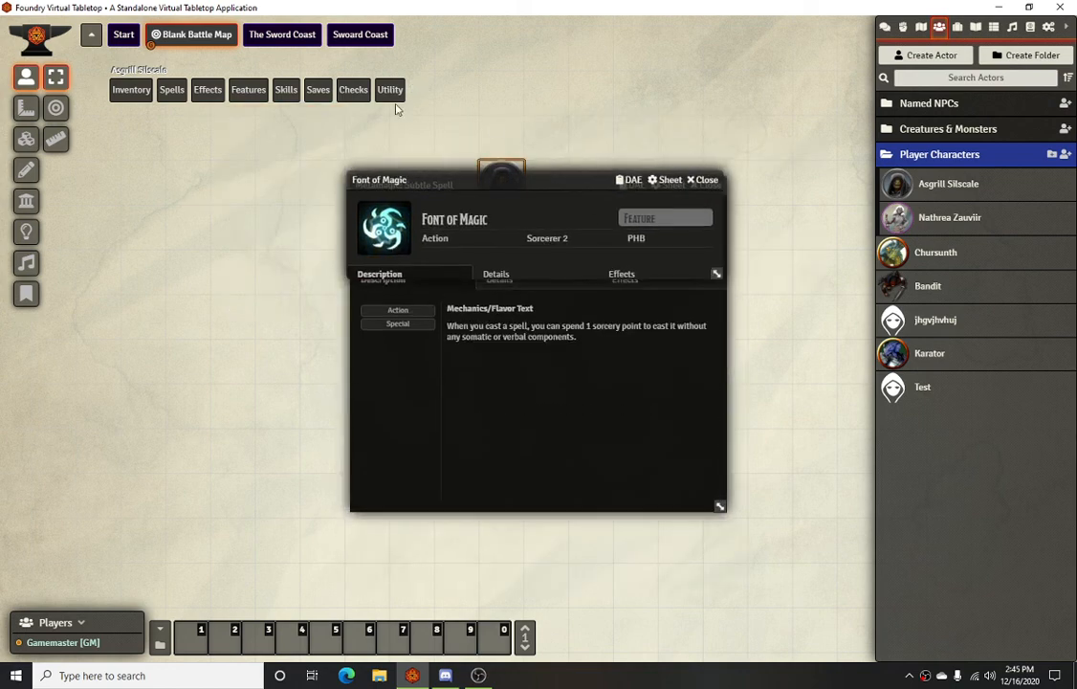
mouse_move(253, 94)
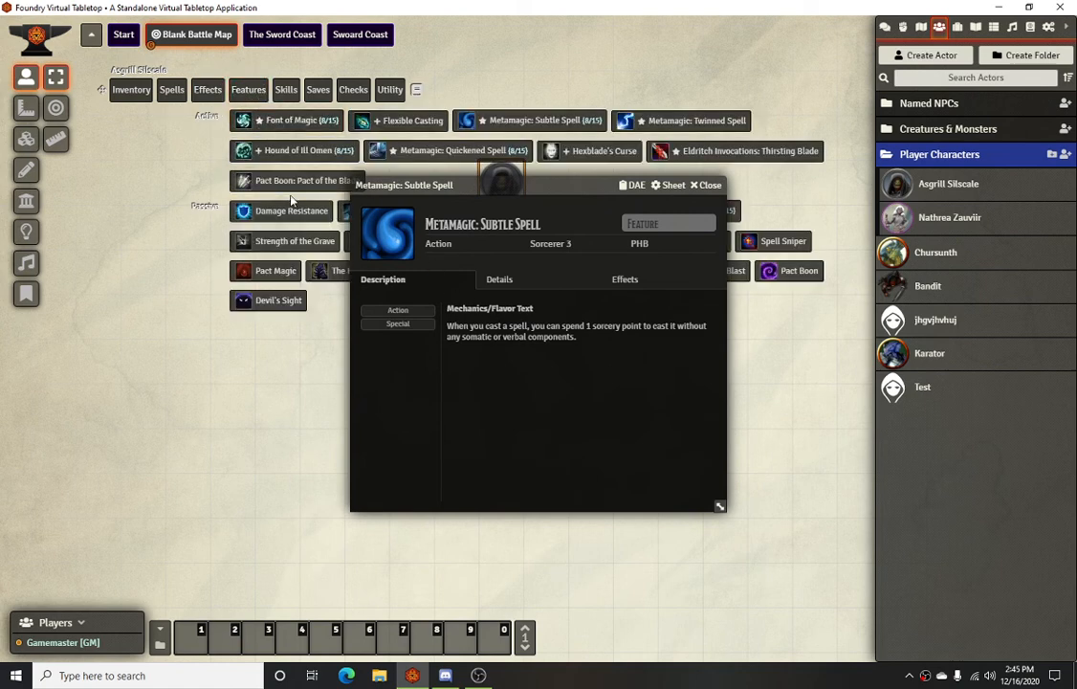
click(705, 185)
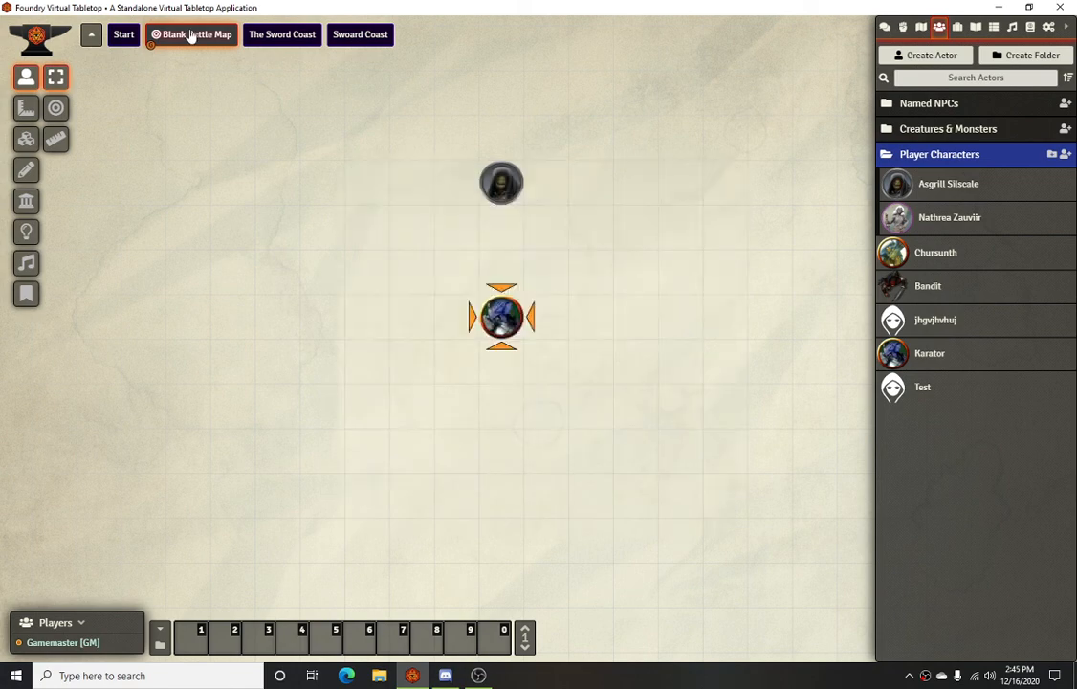
Step: Use Hexblade's Curse from Asgrill Silscale's token, deselect the token and check the feature card in the chat log
right_click(507, 165)
mouse_move(244, 92)
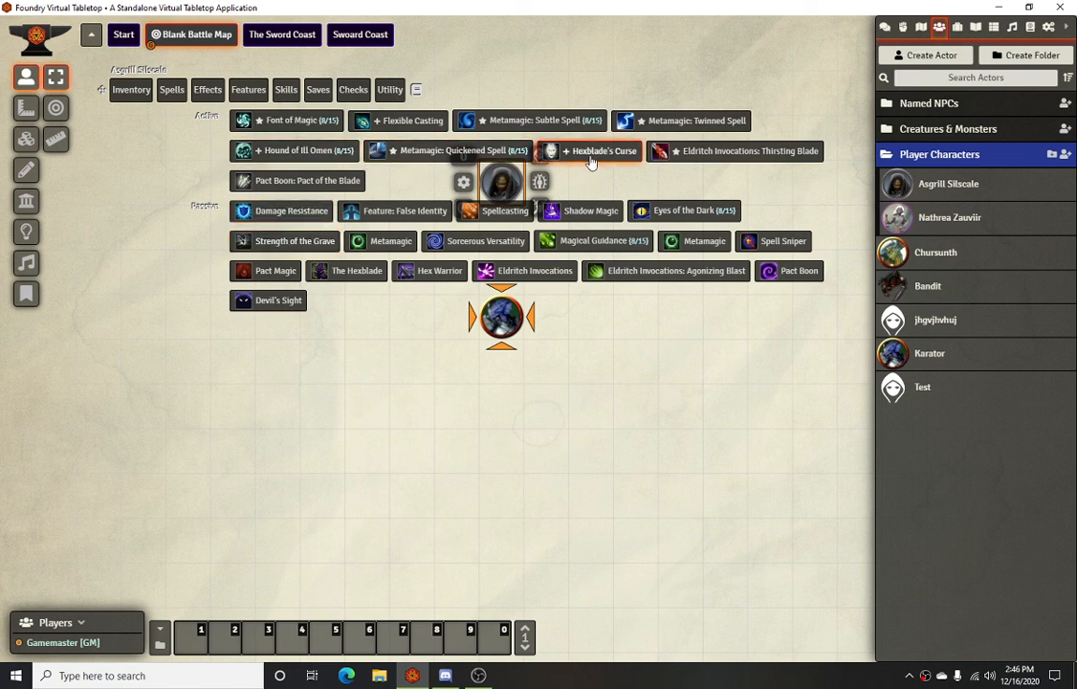
click(666, 370)
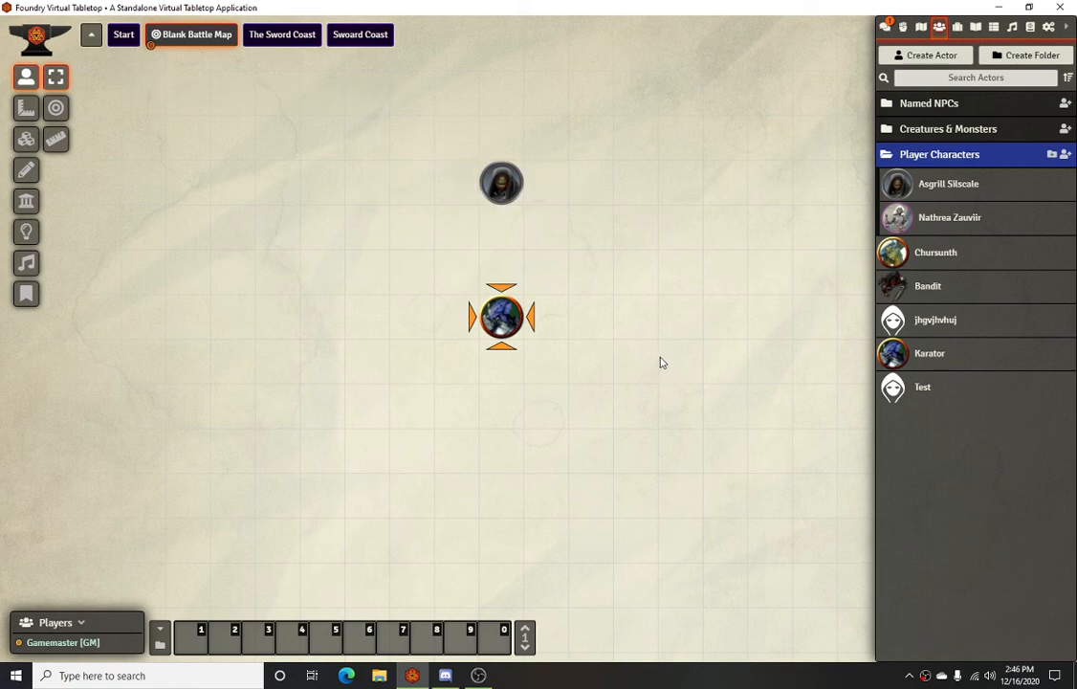
click(884, 26)
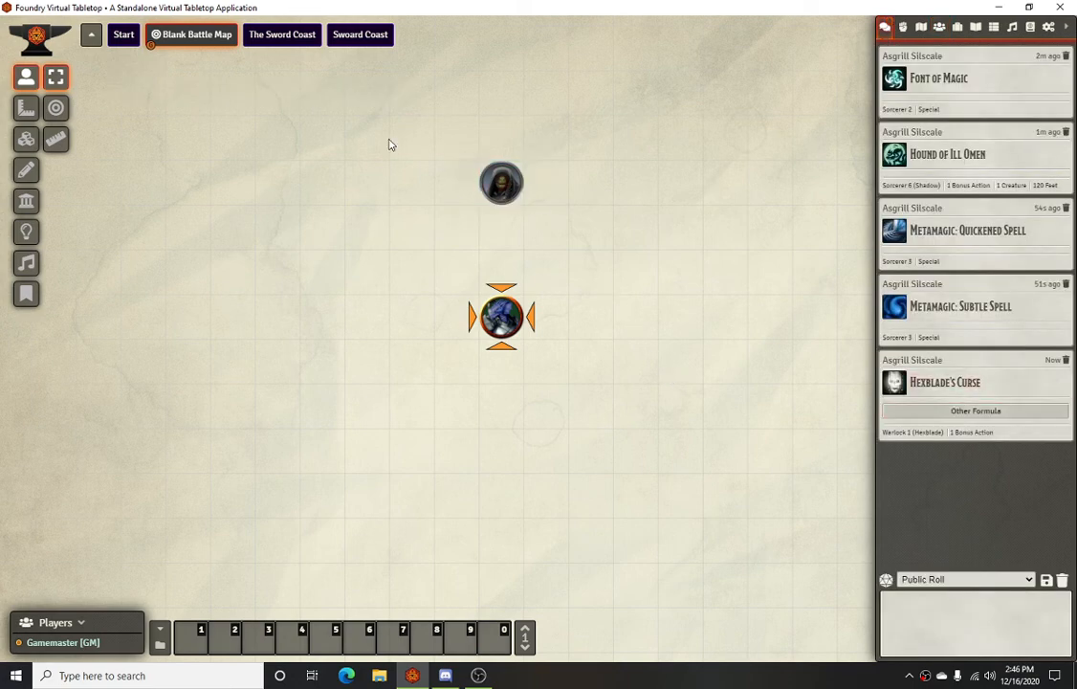
Step: Enable the times-up module for the world and save the module settings
click(1050, 27)
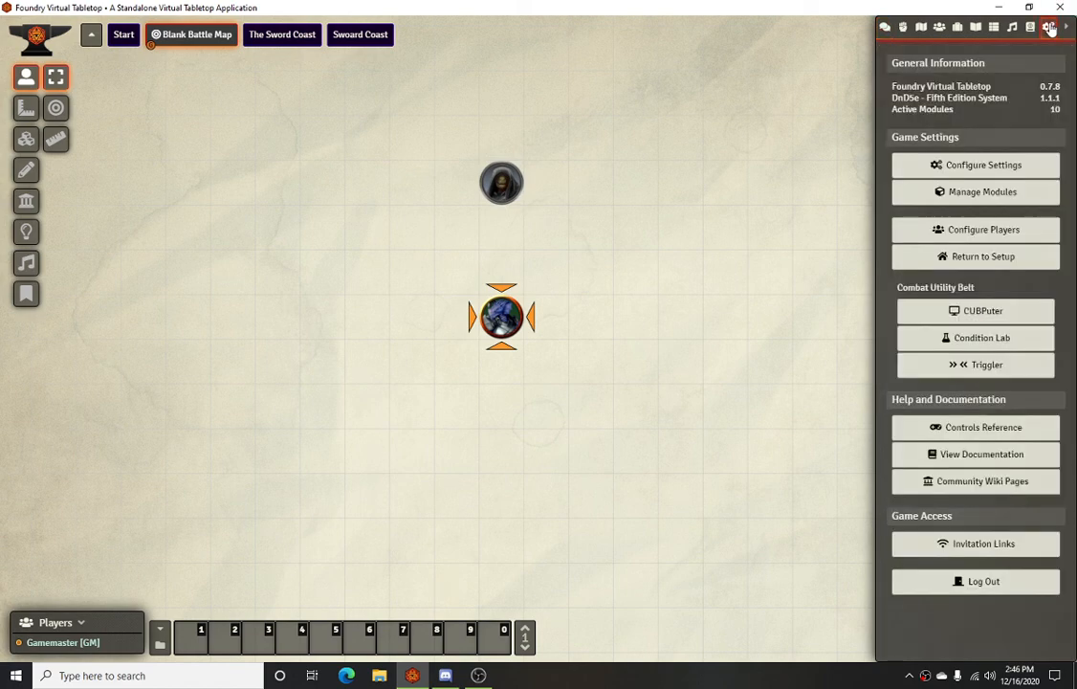
click(968, 196)
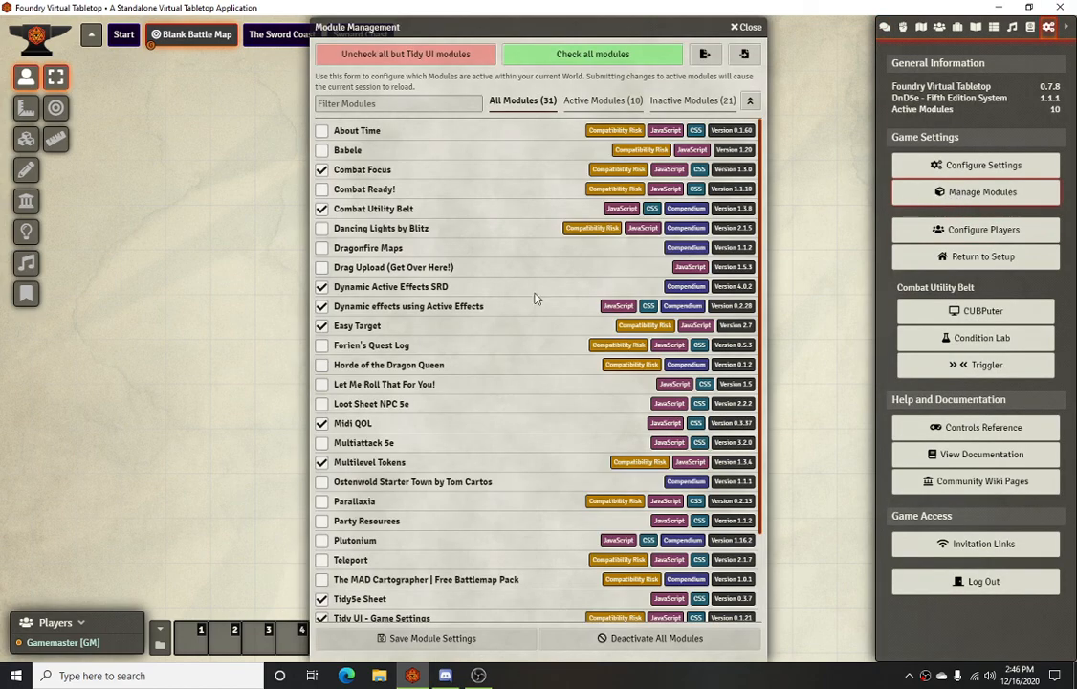
scroll(426, 396, down, 3)
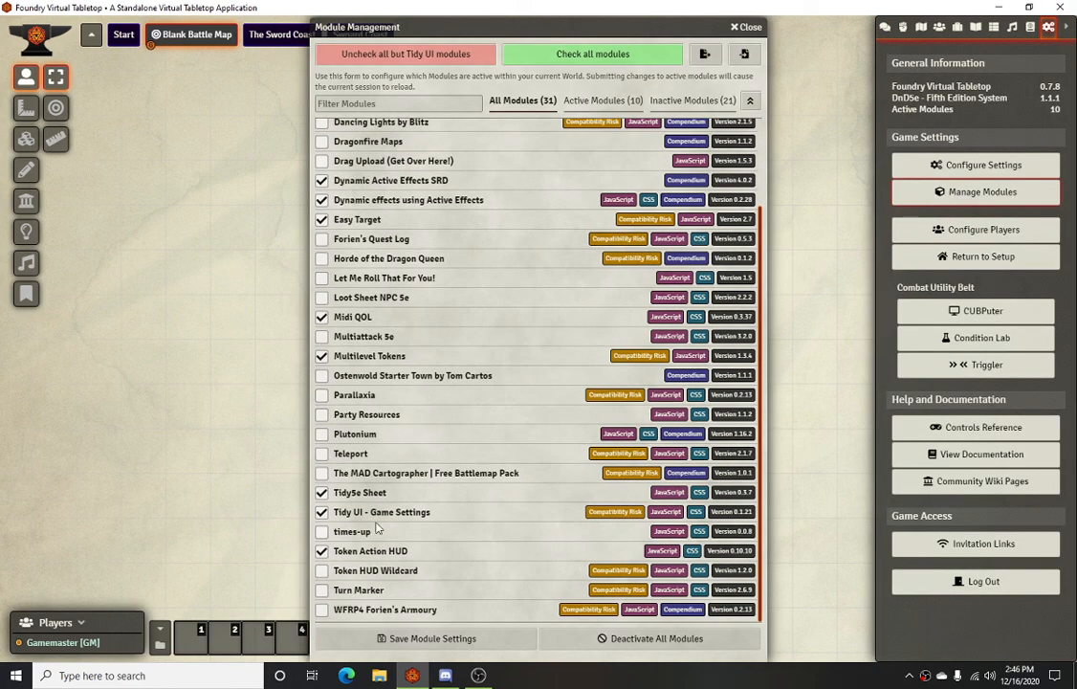
click(323, 532)
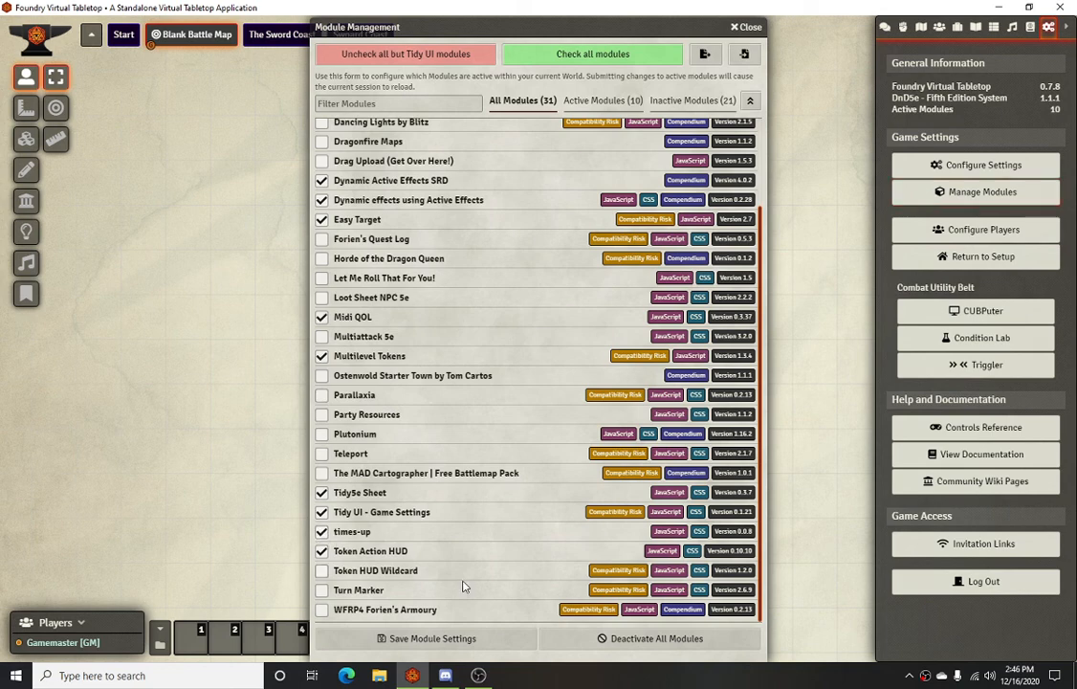
click(449, 638)
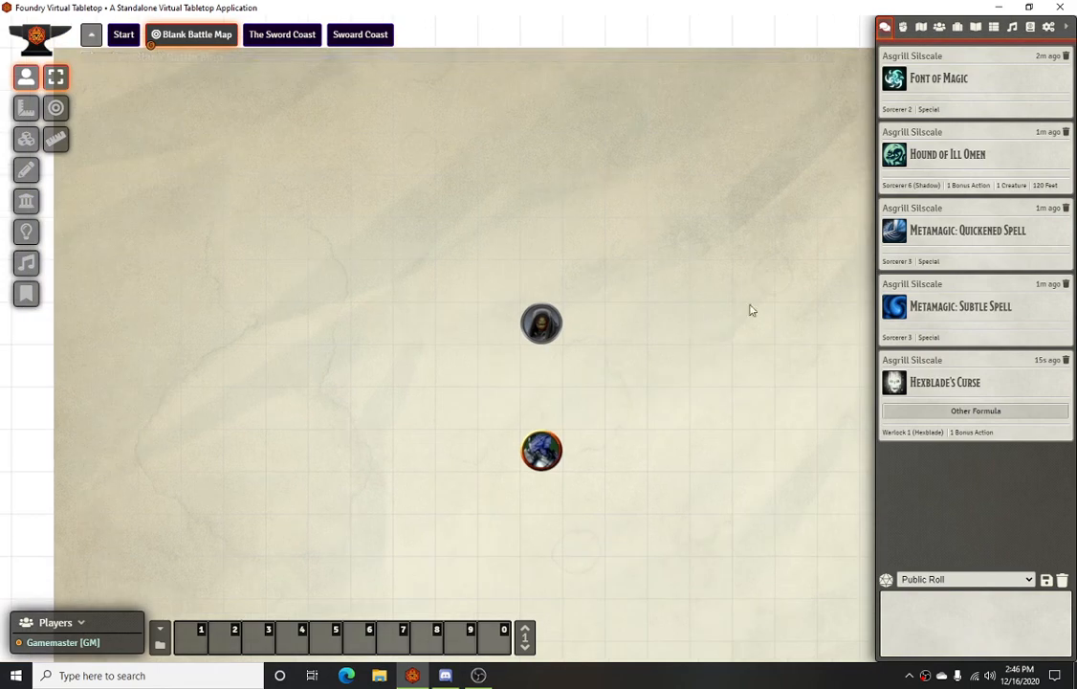
Step: Select Asgrill Silscale's token, look over its spell actions, view the features on the character sheet and close the sheet
click(541, 325)
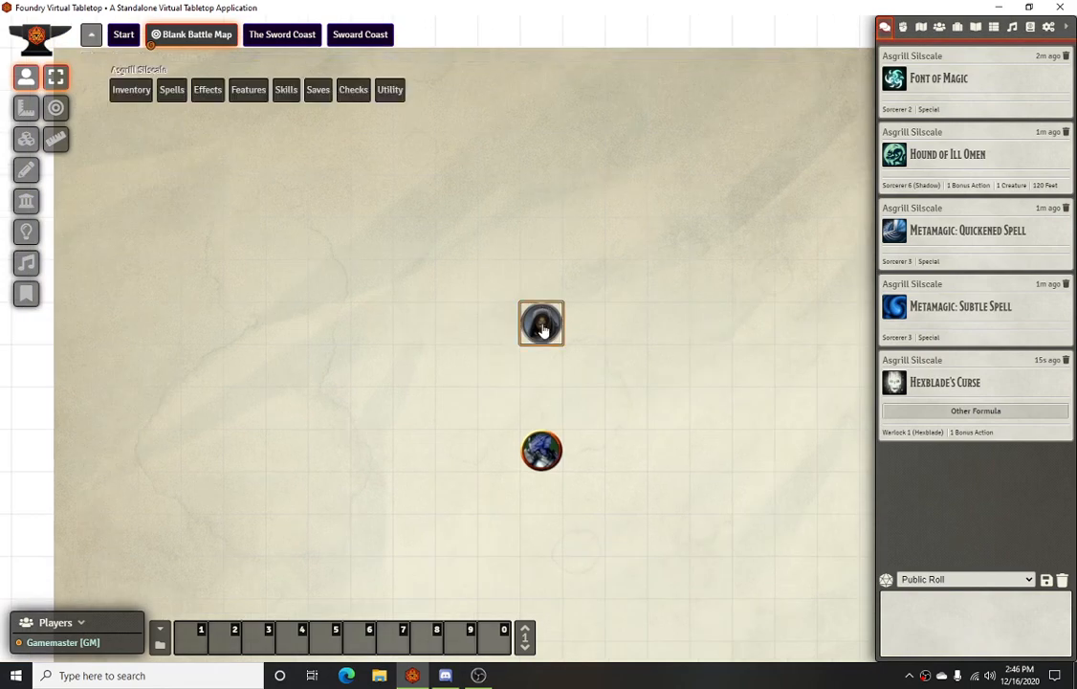
mouse_move(198, 90)
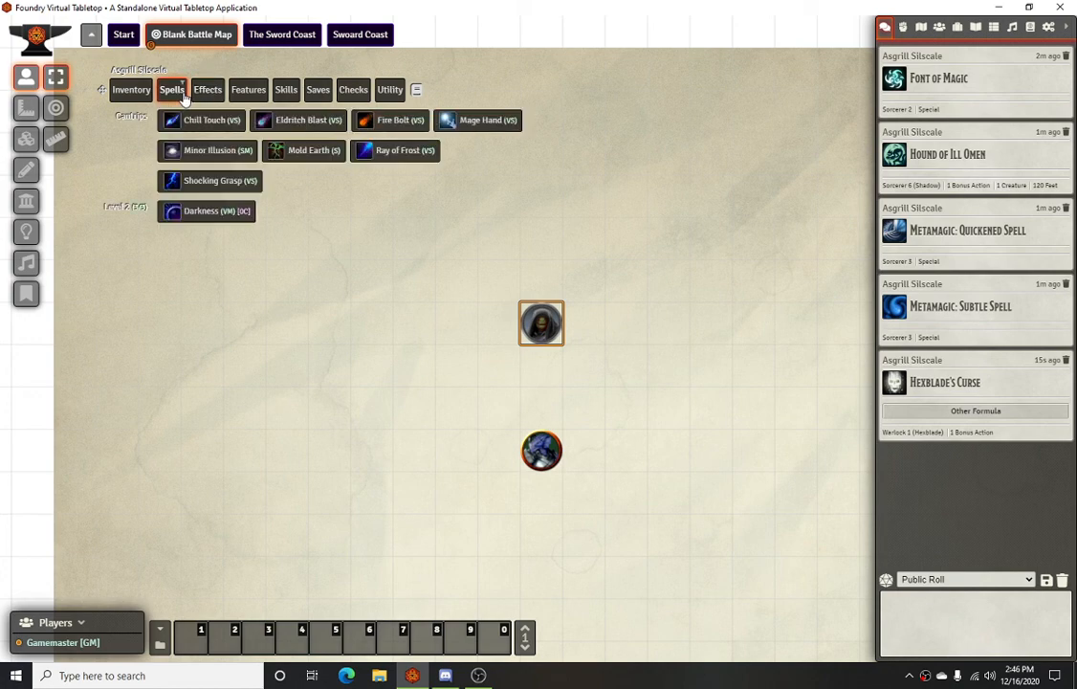
double_click(536, 328)
click(489, 260)
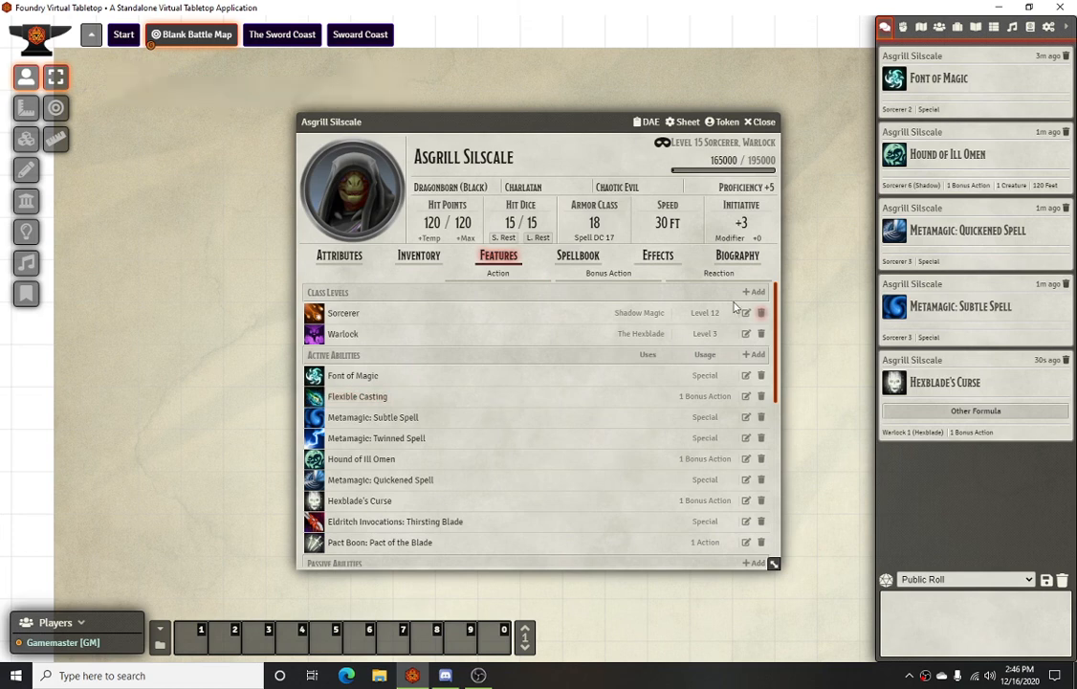
click(761, 122)
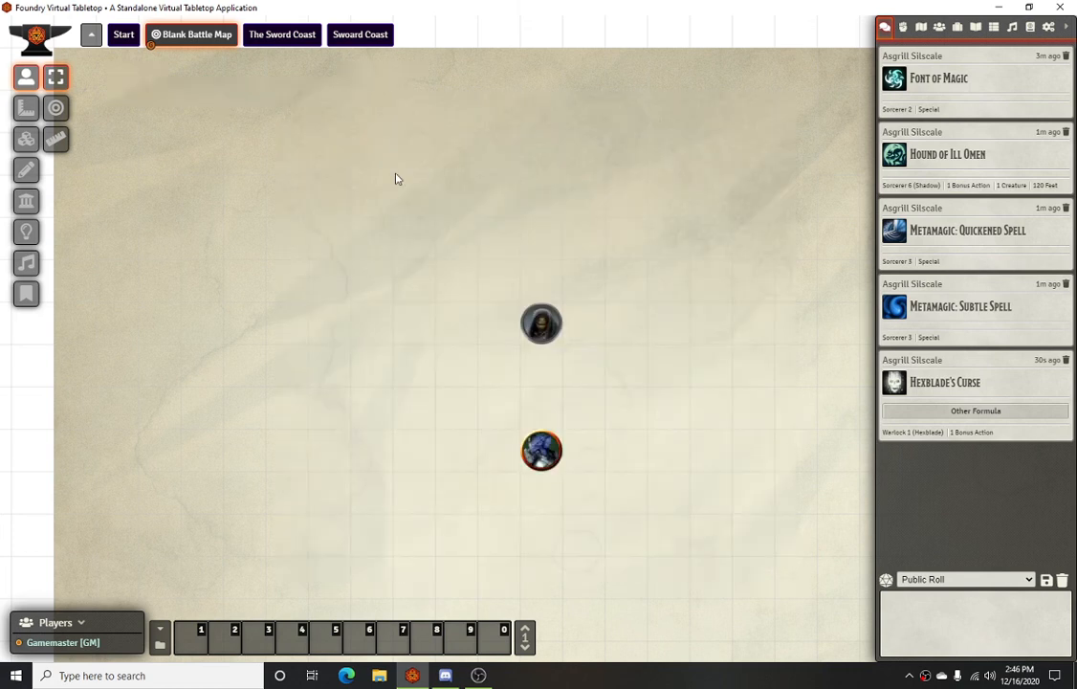
Step: Review the spells, effects, saves and utility actions of Asgrill Silscale's token, dismiss the add/remove categories dialog and deselect the token
click(532, 342)
mouse_move(210, 93)
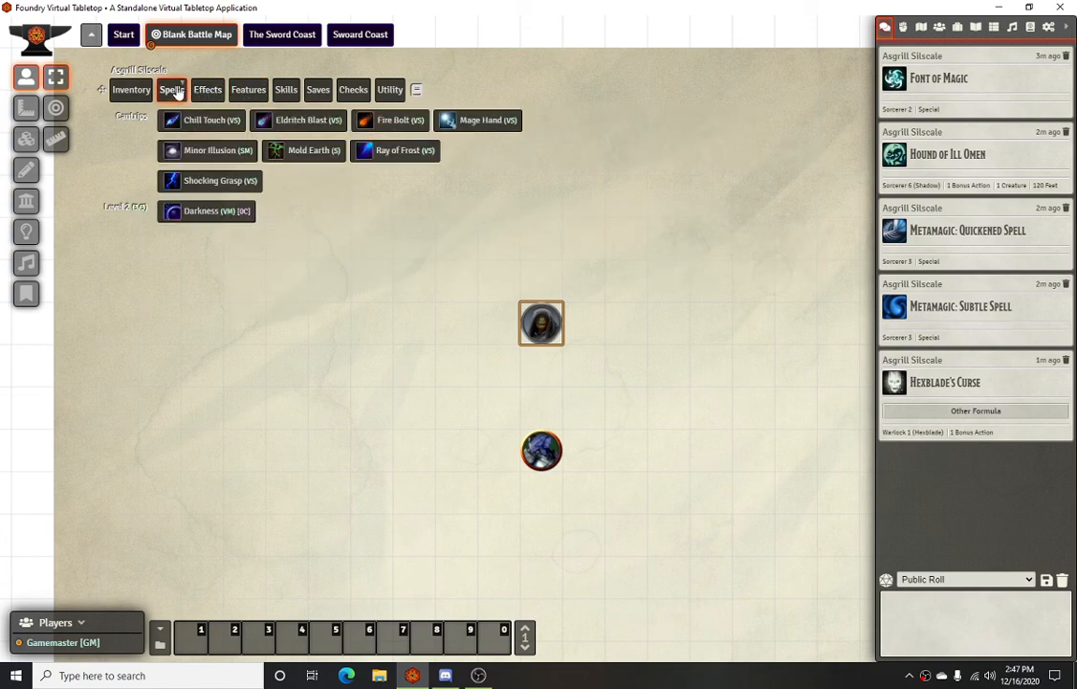
mouse_move(175, 92)
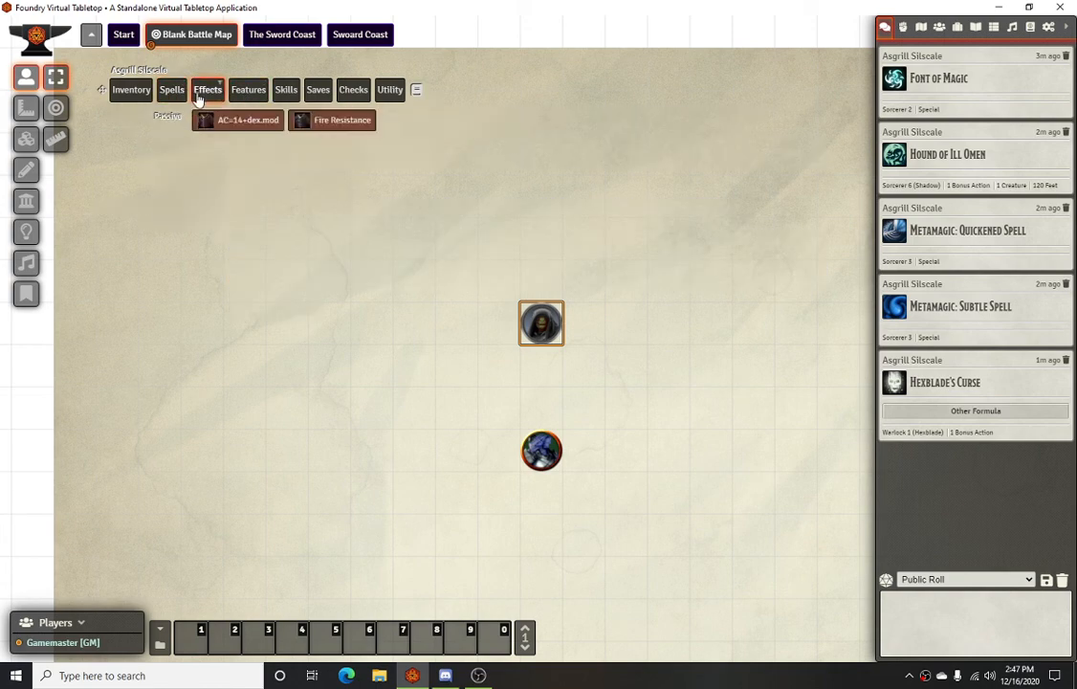
mouse_move(209, 103)
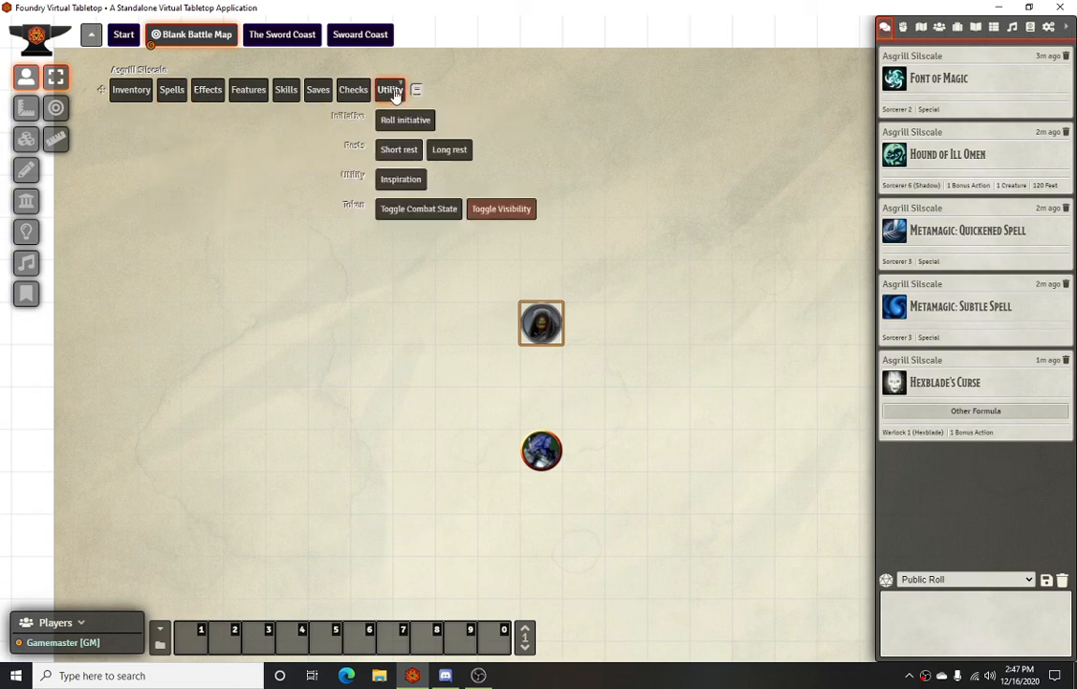
click(416, 91)
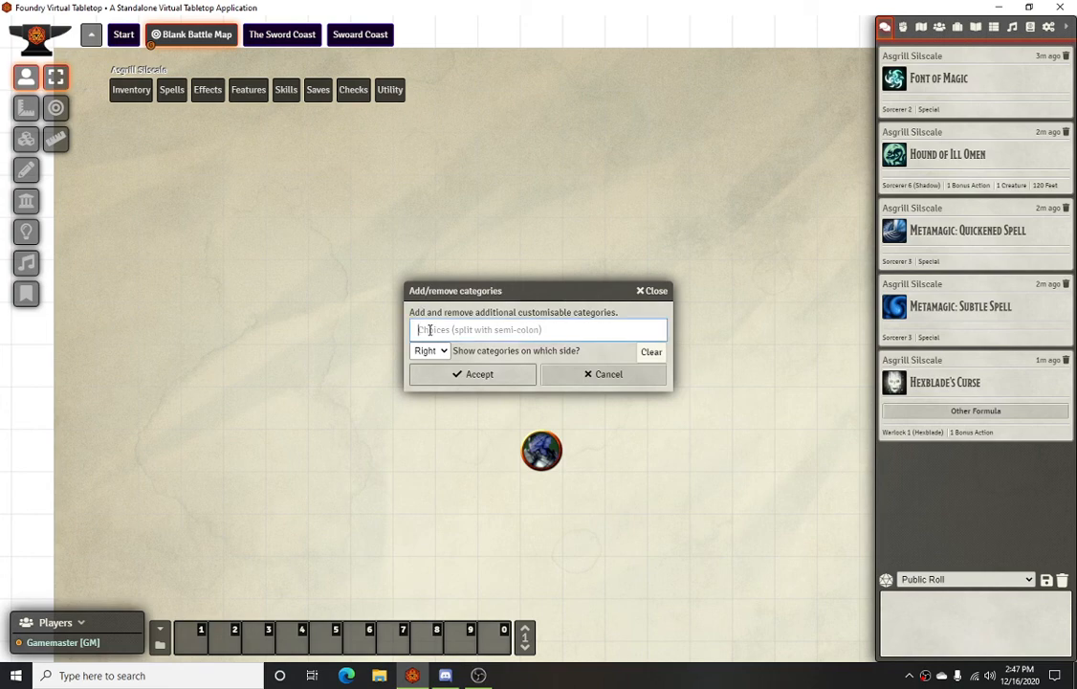
click(652, 291)
mouse_move(311, 92)
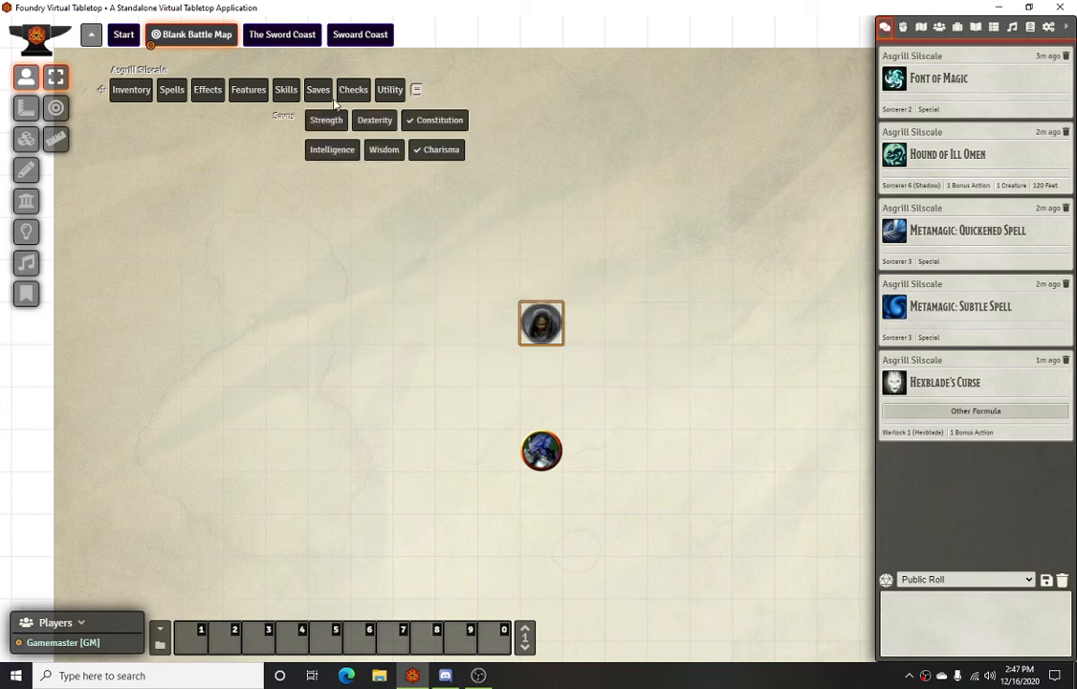
mouse_move(179, 100)
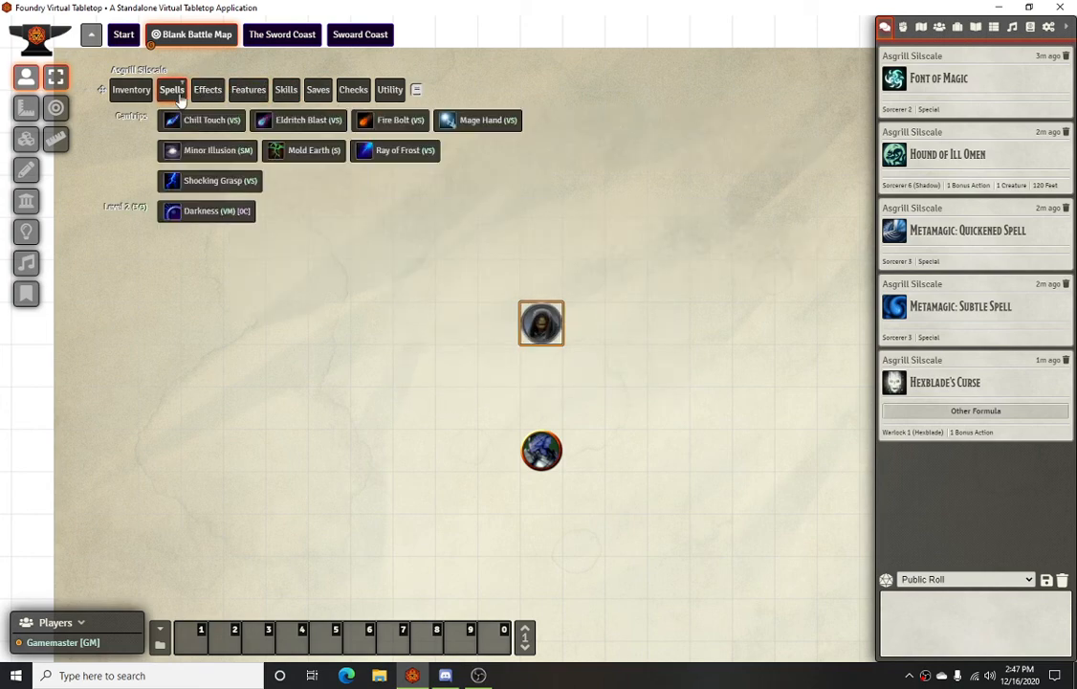
mouse_move(212, 100)
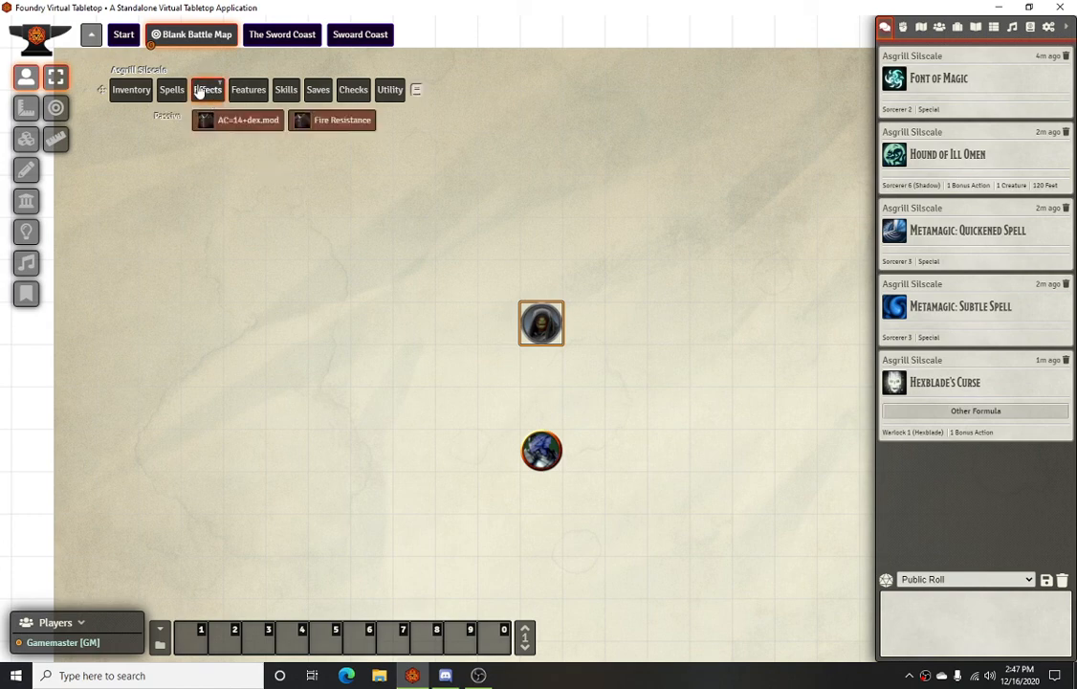
right_click(541, 323)
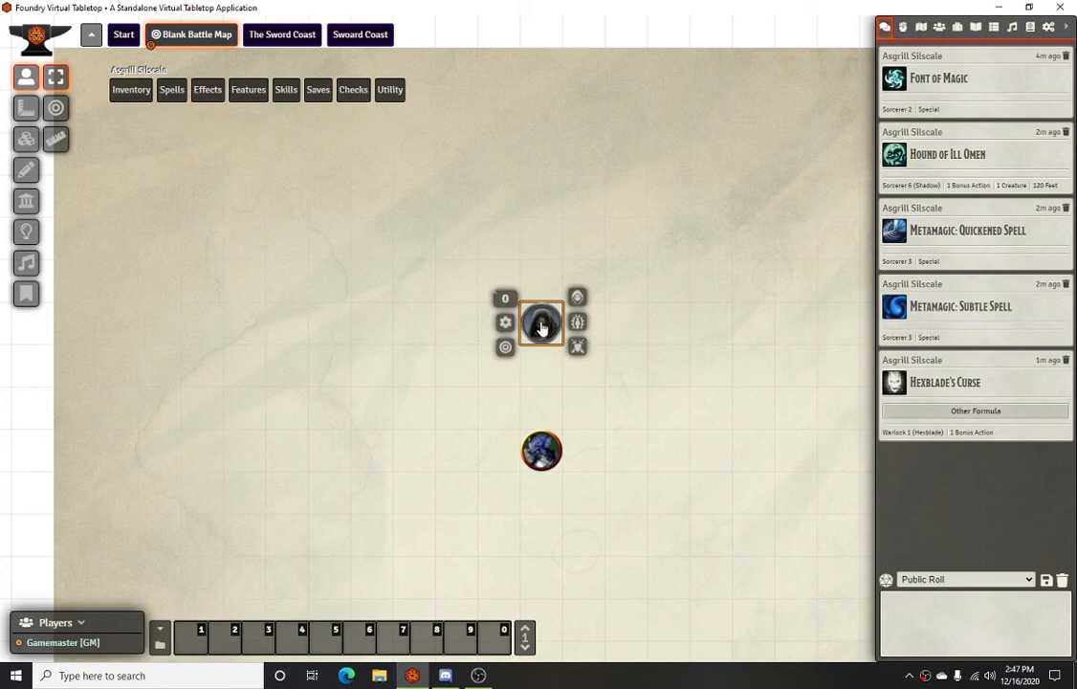
click(721, 361)
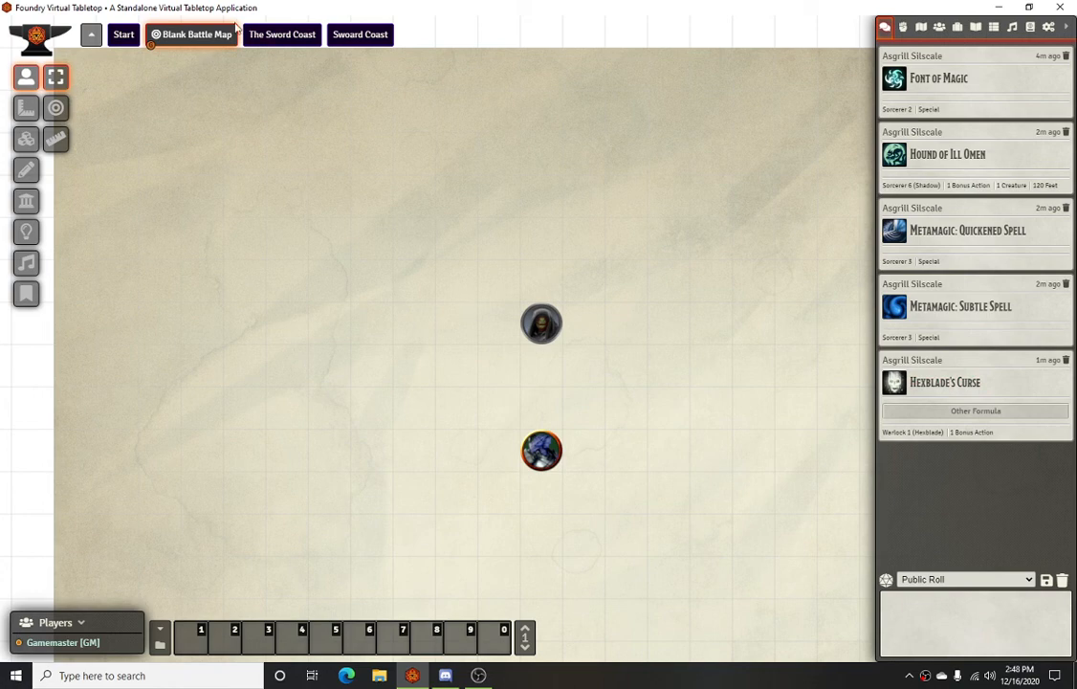
Step: Open Hexblade's Curse from Asgrill Silscale's feature actions and move its window clear of the tokens
right_click(538, 332)
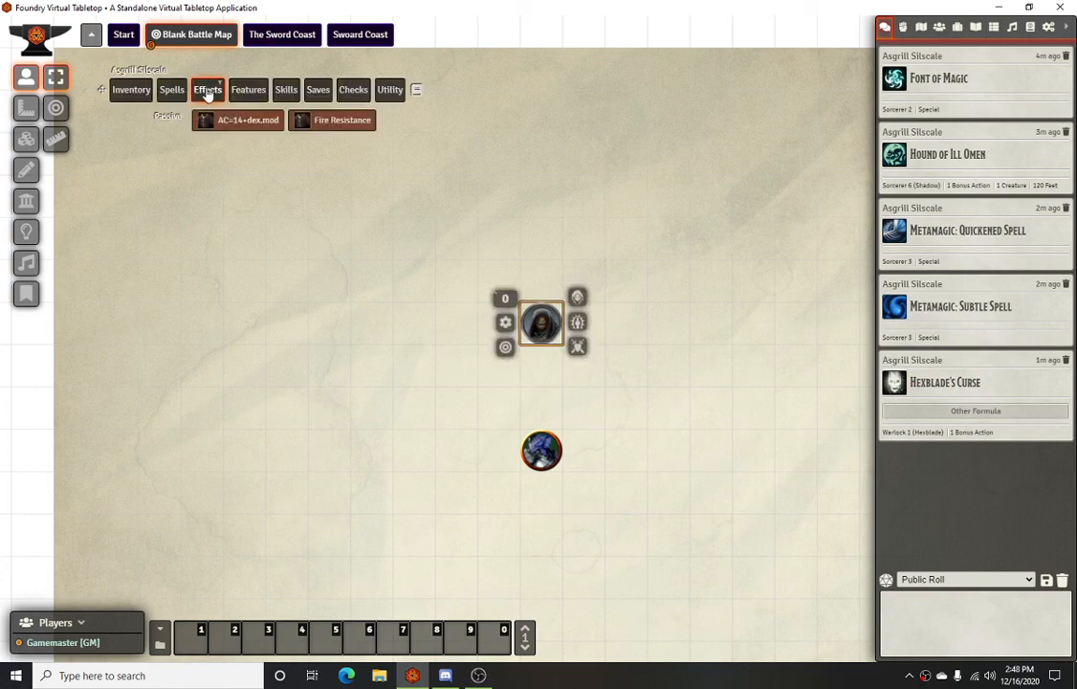
mouse_move(243, 89)
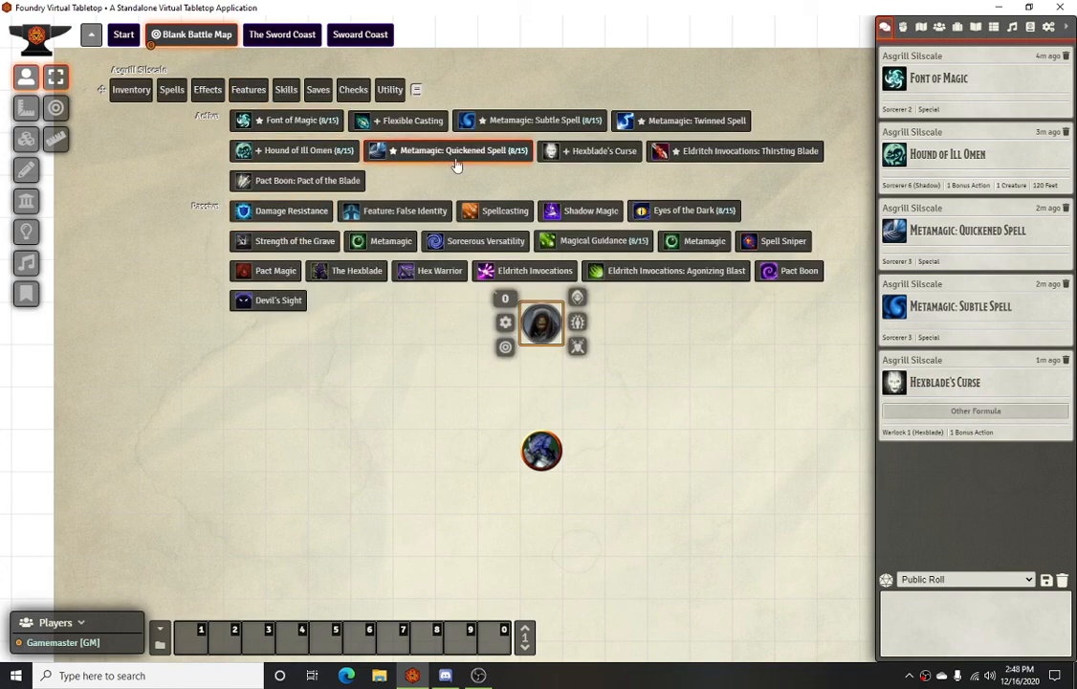
right_click(575, 161)
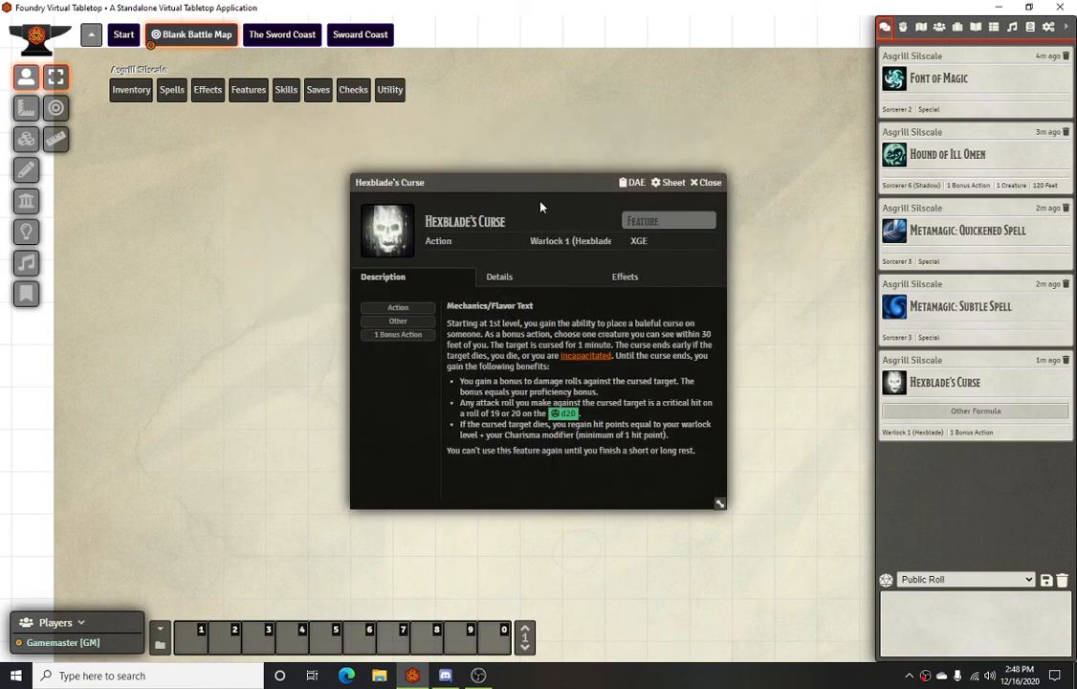
drag(533, 181, 286, 153)
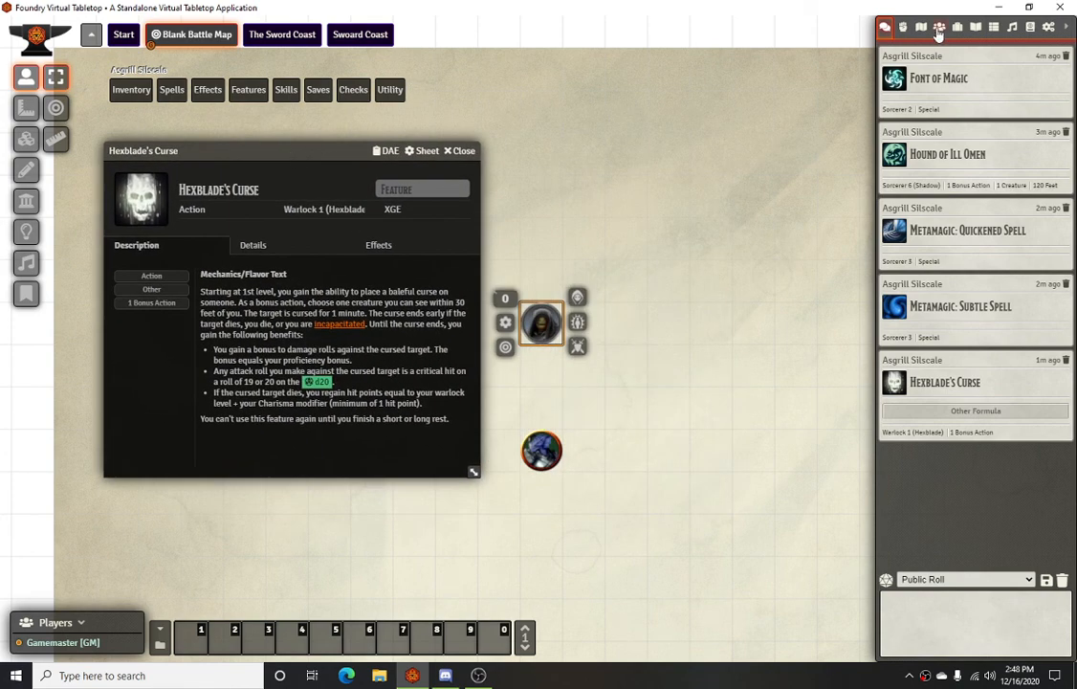
Step: Copy Hexblade's Curse from Asgrill Silscale's character sheet into the world's items directory and open the copy
click(940, 28)
click(959, 28)
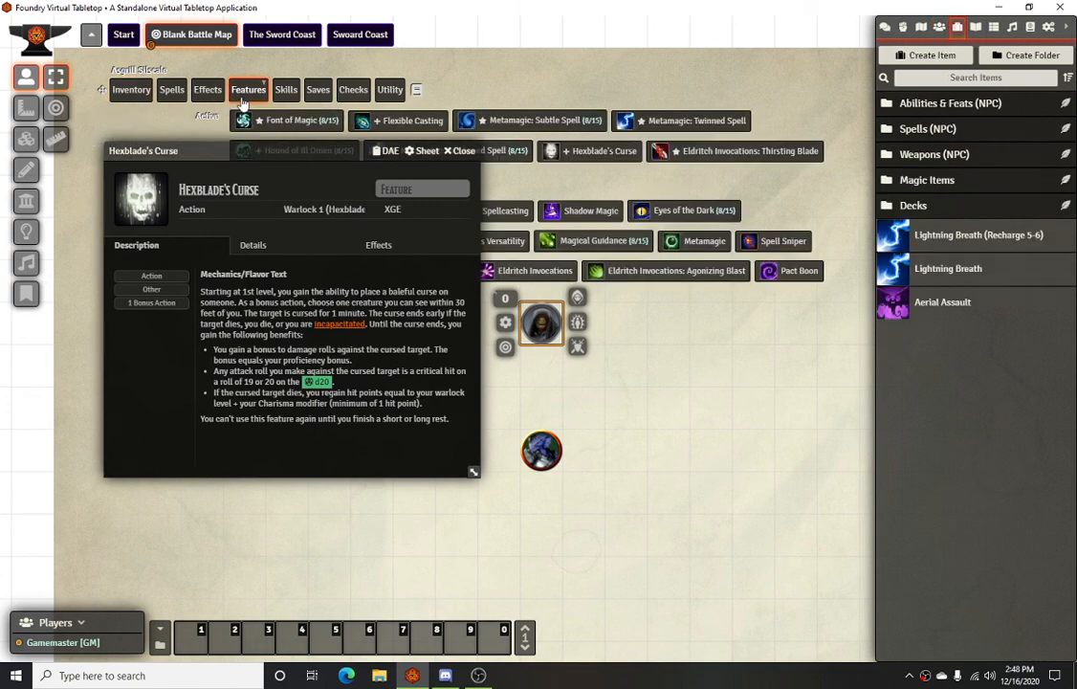
double_click(545, 330)
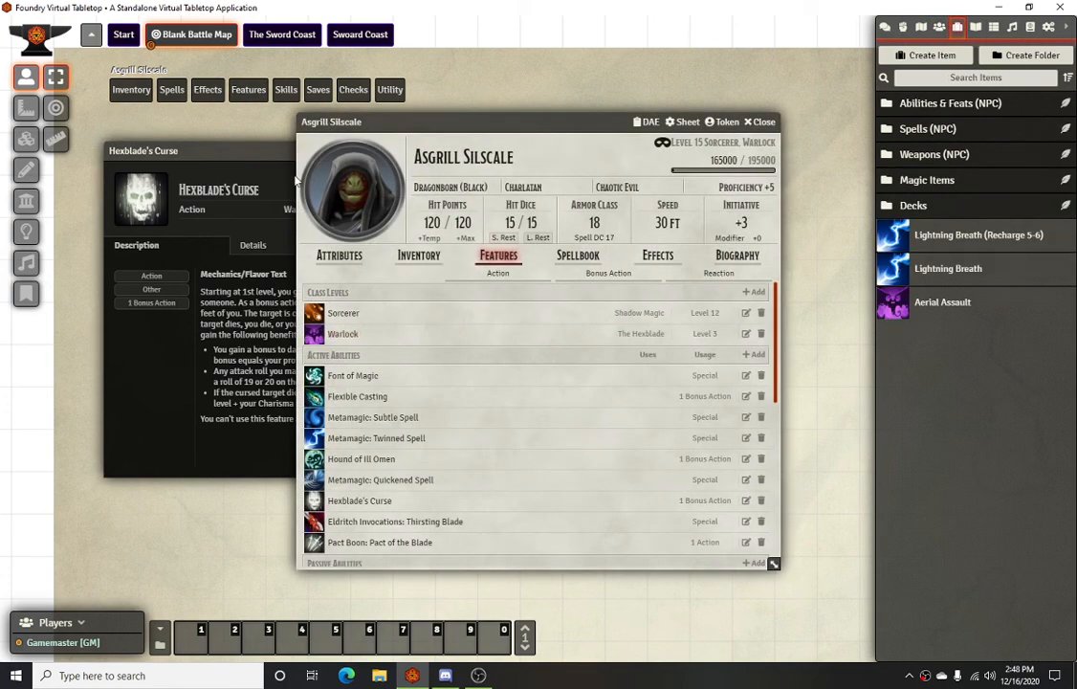
click(263, 160)
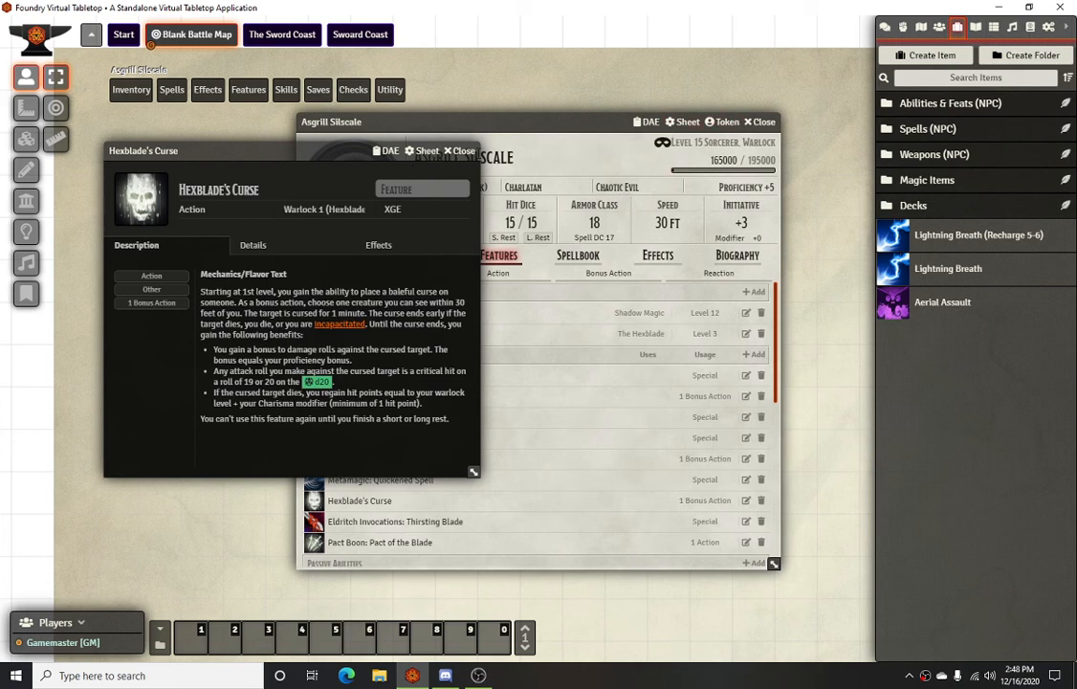
click(501, 121)
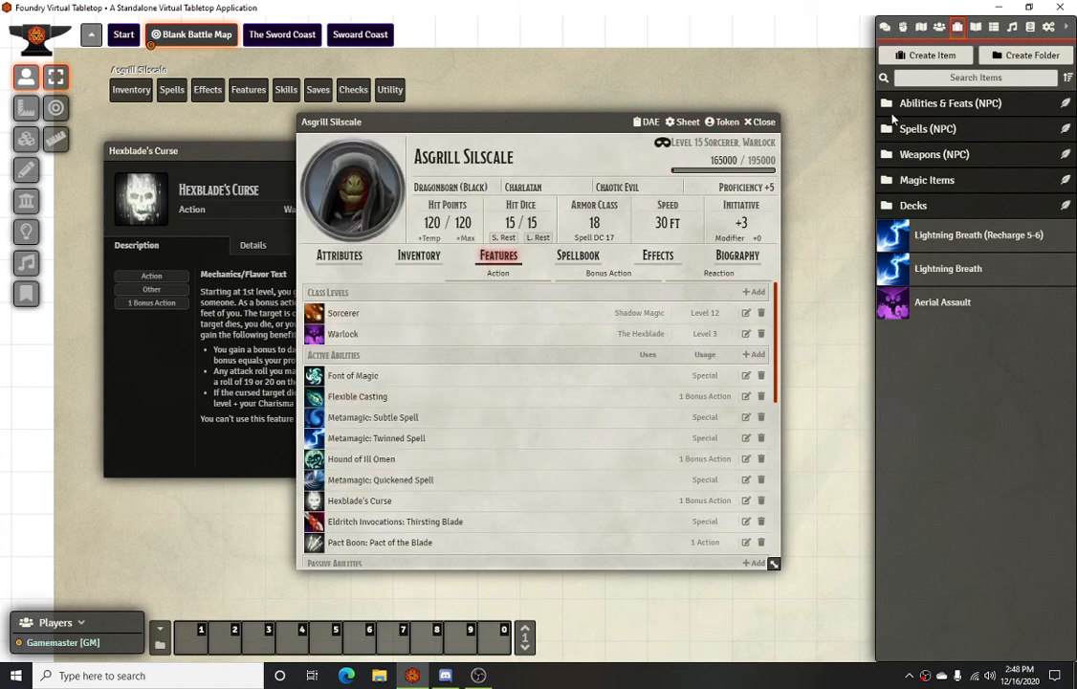
drag(315, 500, 899, 345)
click(894, 336)
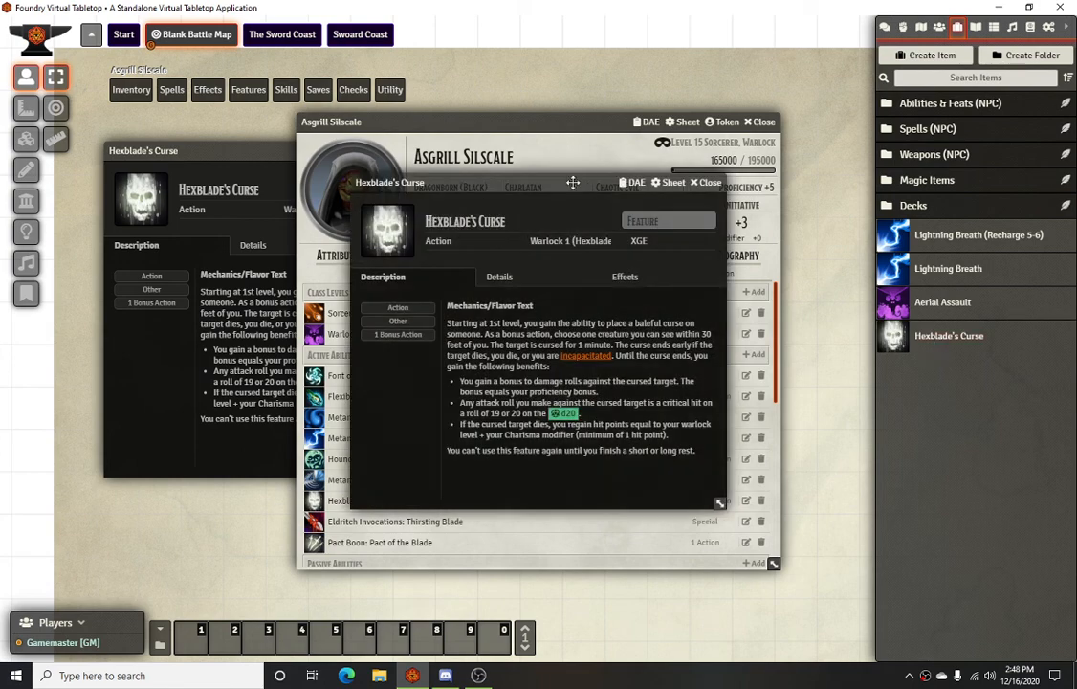
Step: Arrange the two Hexblade's Curse windows side by side and show the effects of the directory copy
drag(210, 156, 116, 123)
drag(421, 181, 518, 97)
click(708, 191)
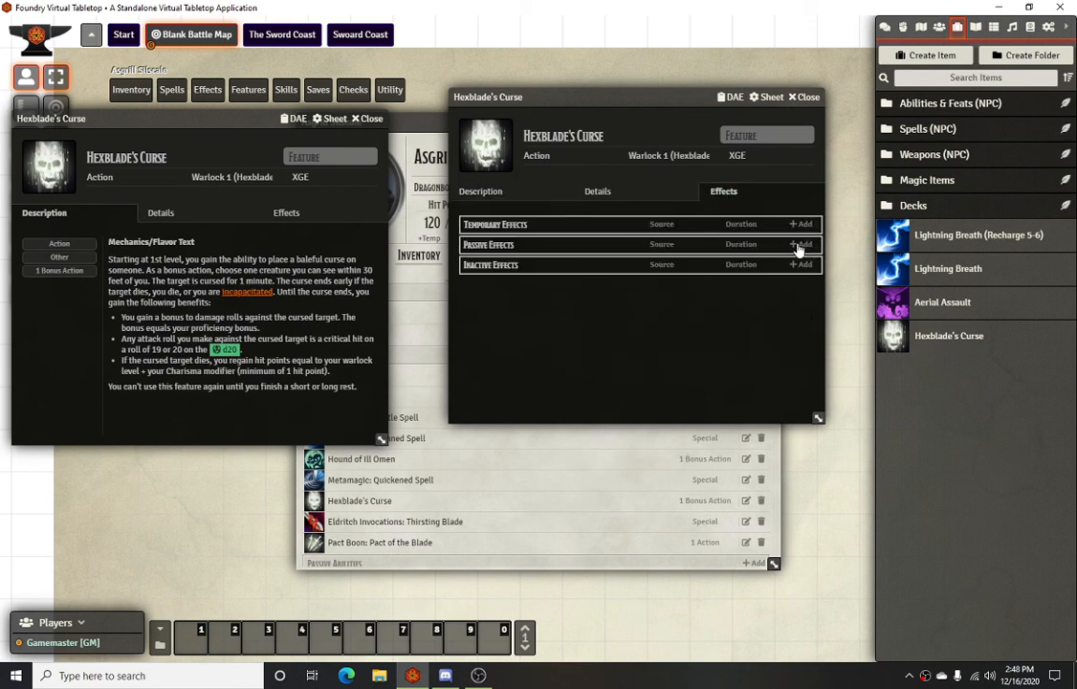
Step: Add a new active effect to the directory copy of Hexblade's Curse through DAE and spread the overlapping windows apart
click(729, 98)
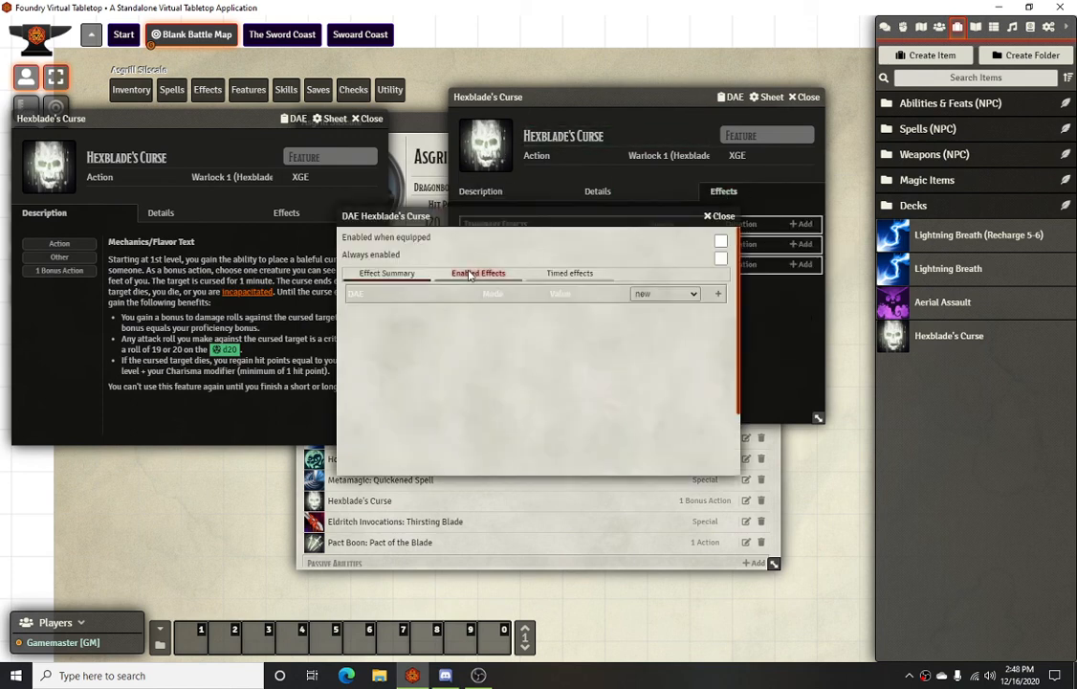
click(721, 299)
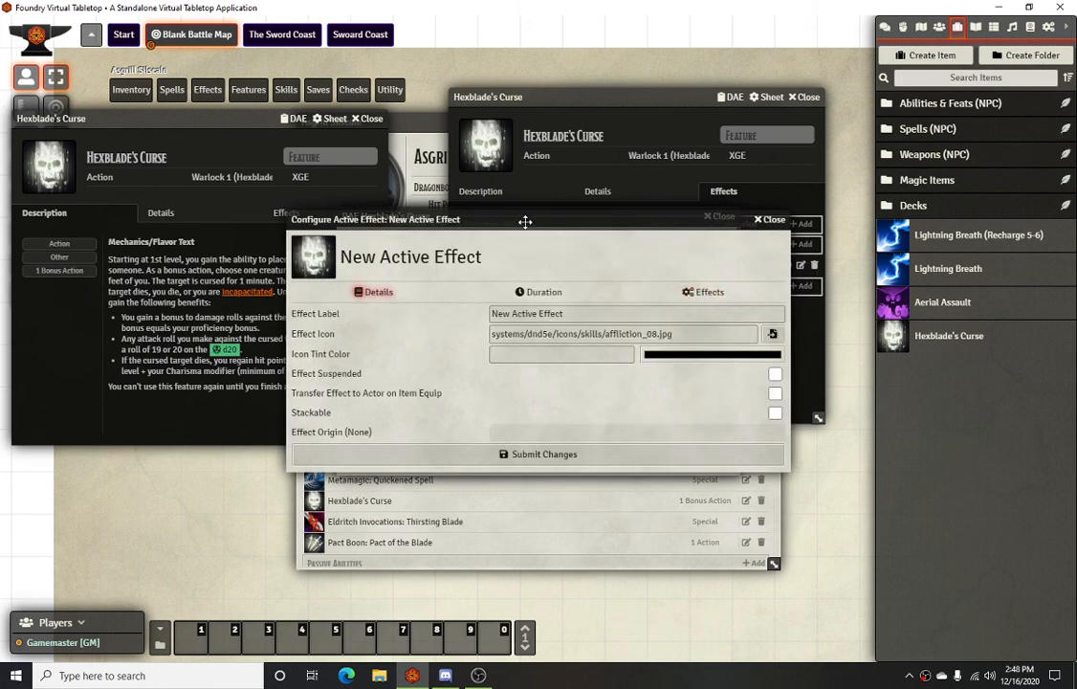
drag(525, 222, 627, 160)
drag(355, 215, 438, 288)
drag(492, 155, 502, 154)
Step: Label the new effect Hexblade's Curse and enable Effect Suspended and Transfer Effect to Actor on Item Equip
drag(683, 248, 559, 251)
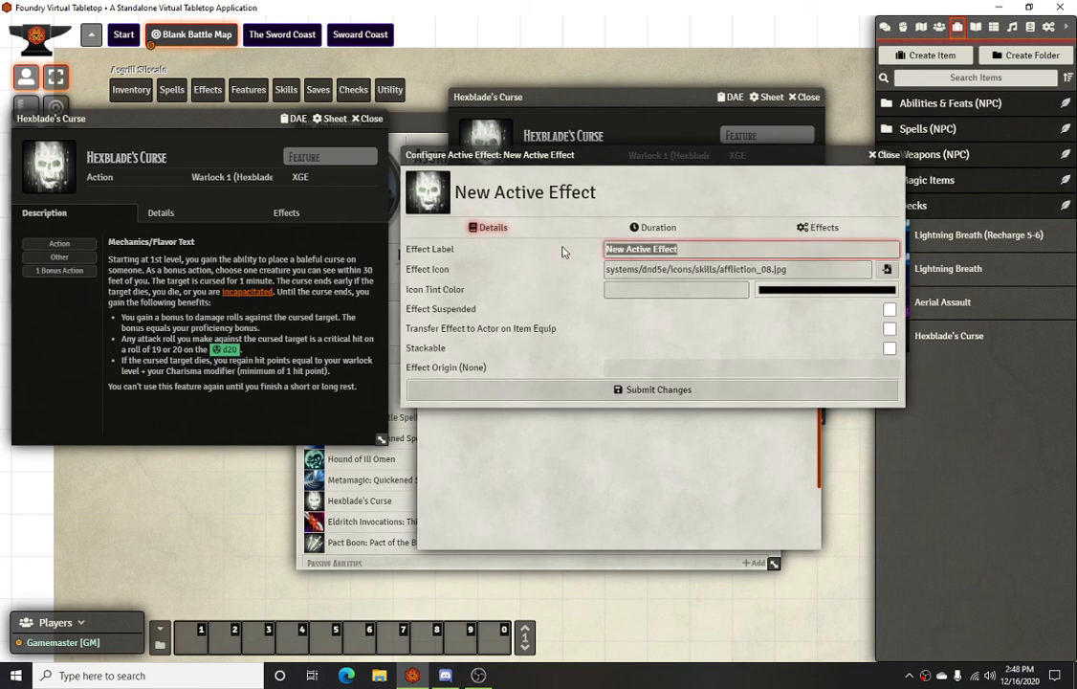
text(Hex)
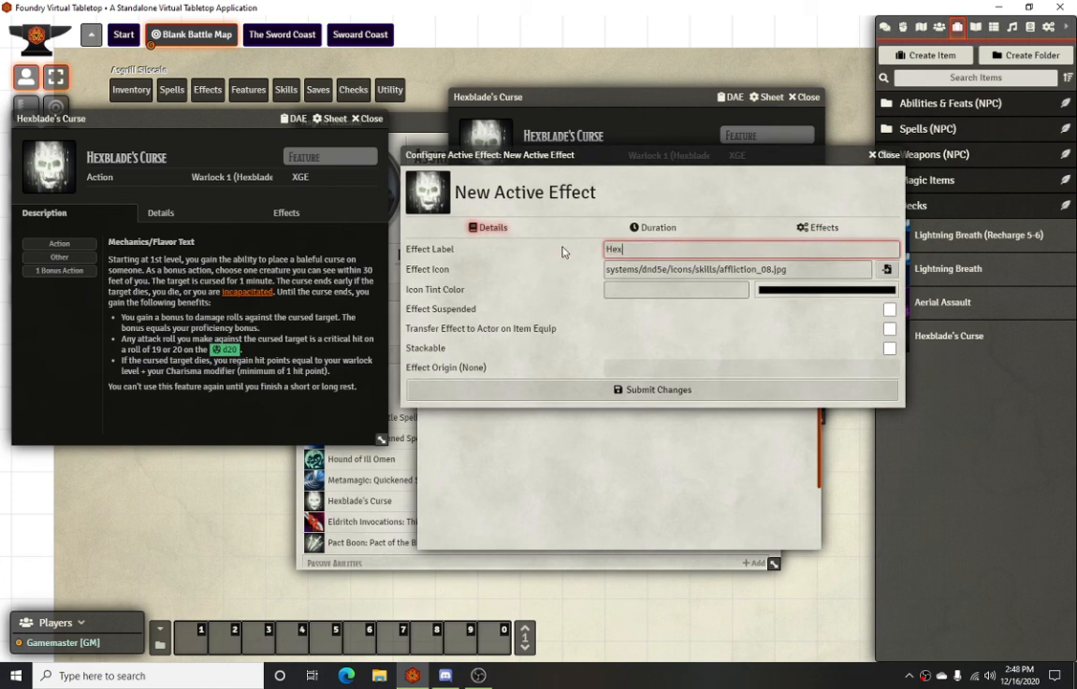
text(blade's Curse)
click(889, 310)
click(890, 330)
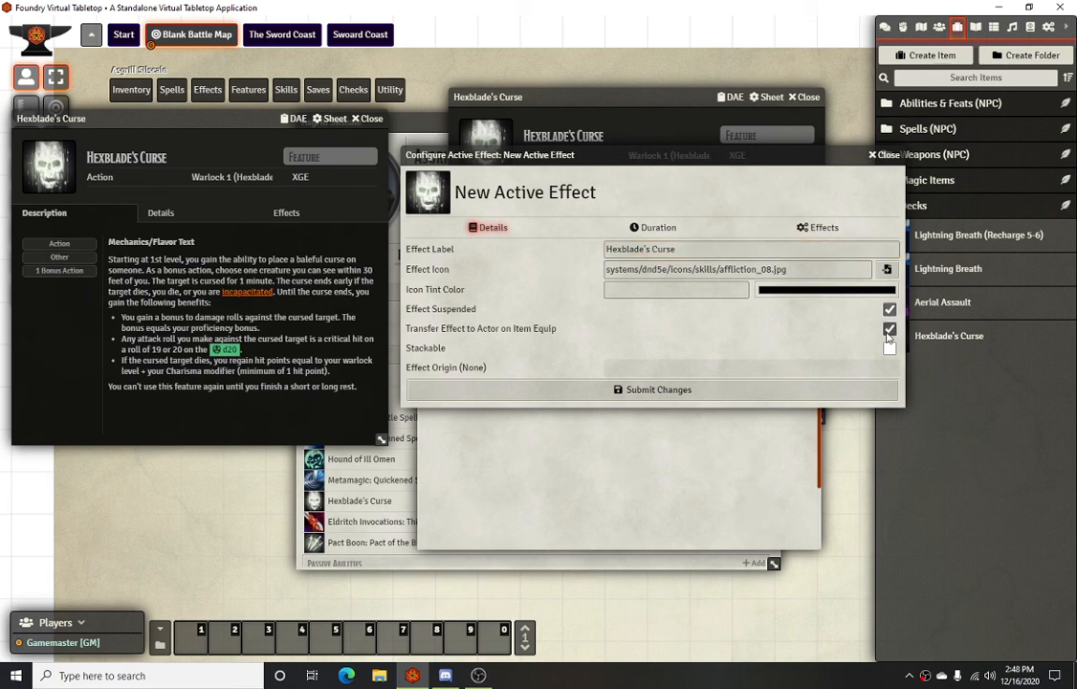
Step: Set the effect's duration to 3600 seconds
click(658, 230)
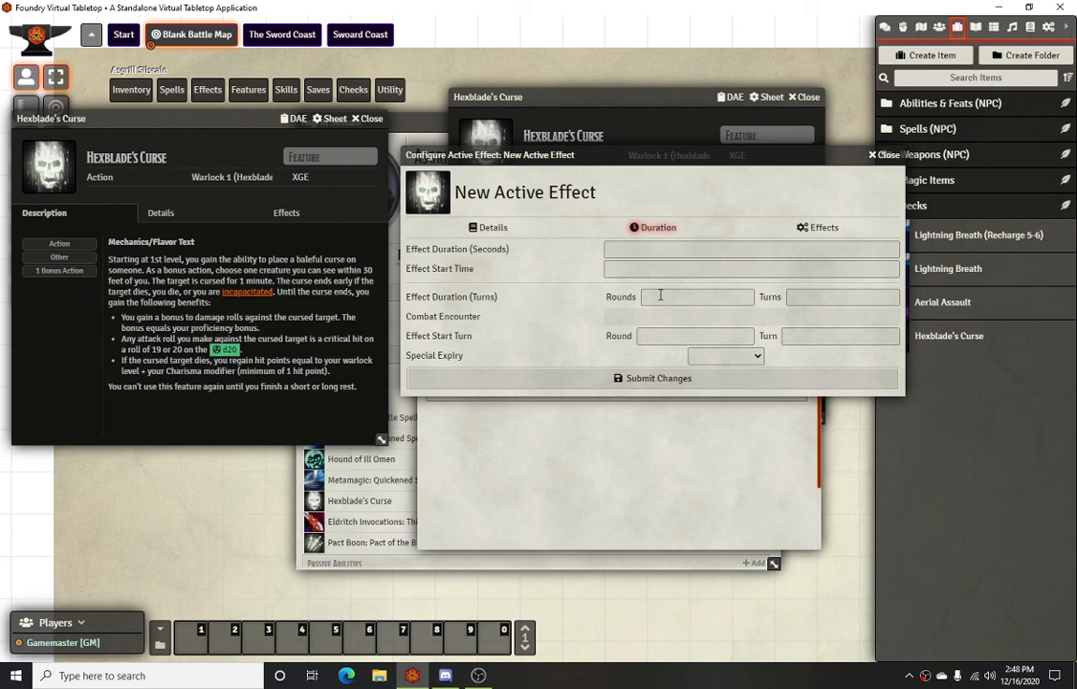
click(660, 295)
click(643, 250)
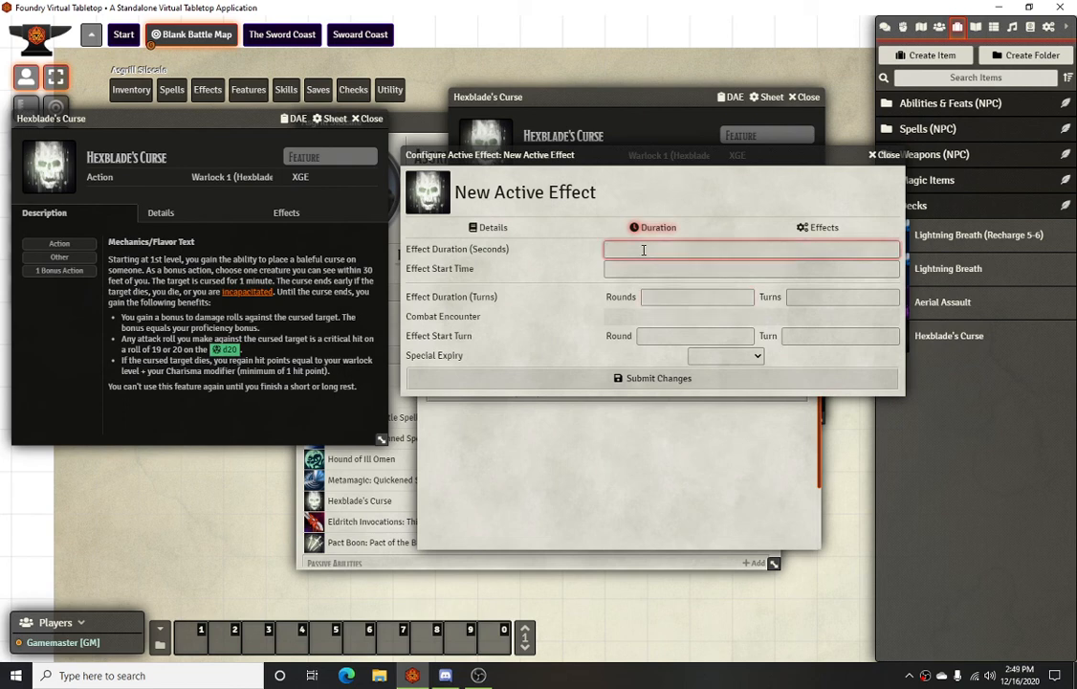
click(708, 212)
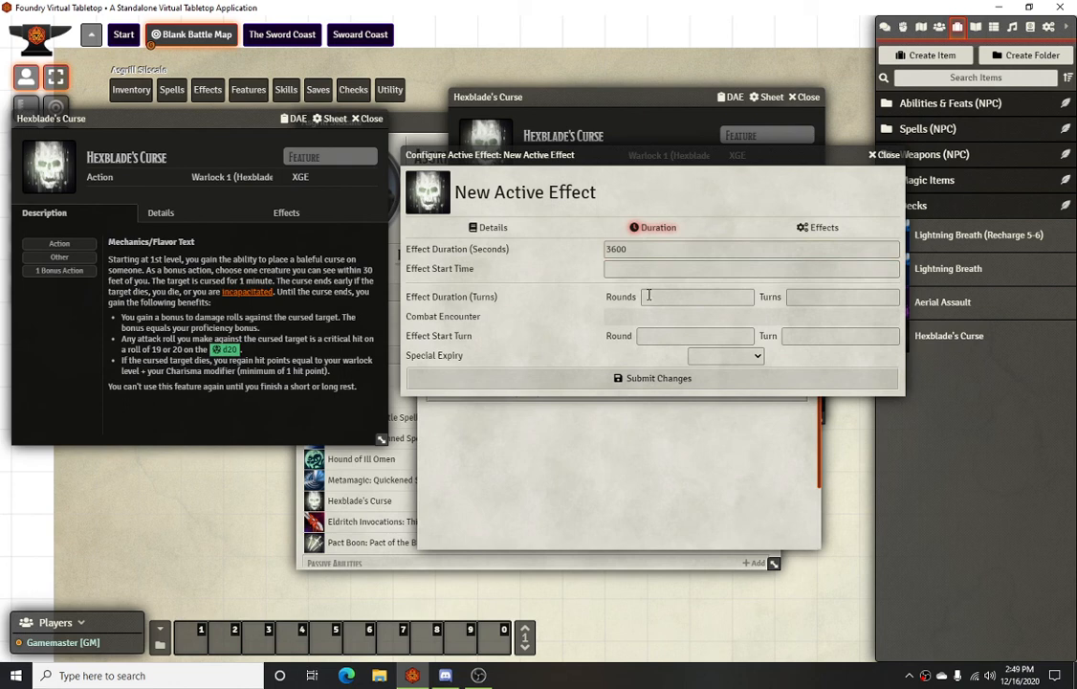
Step: Add an attribute change for Bonuses All Damage Bonuses with an effect value of 5
click(834, 227)
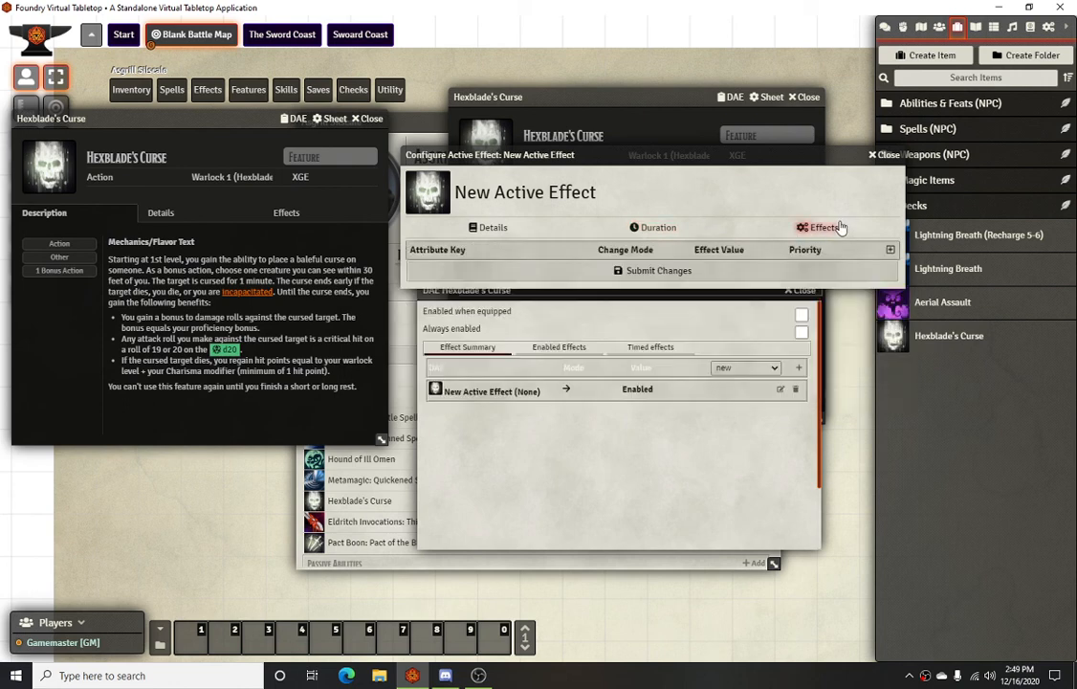
click(890, 250)
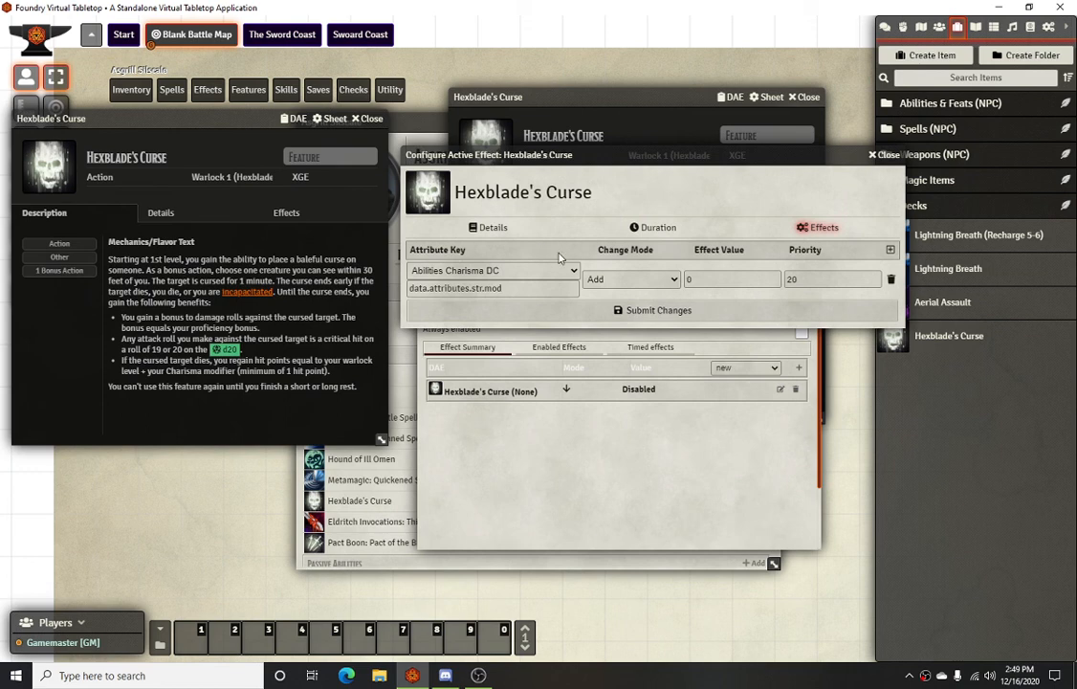
click(569, 270)
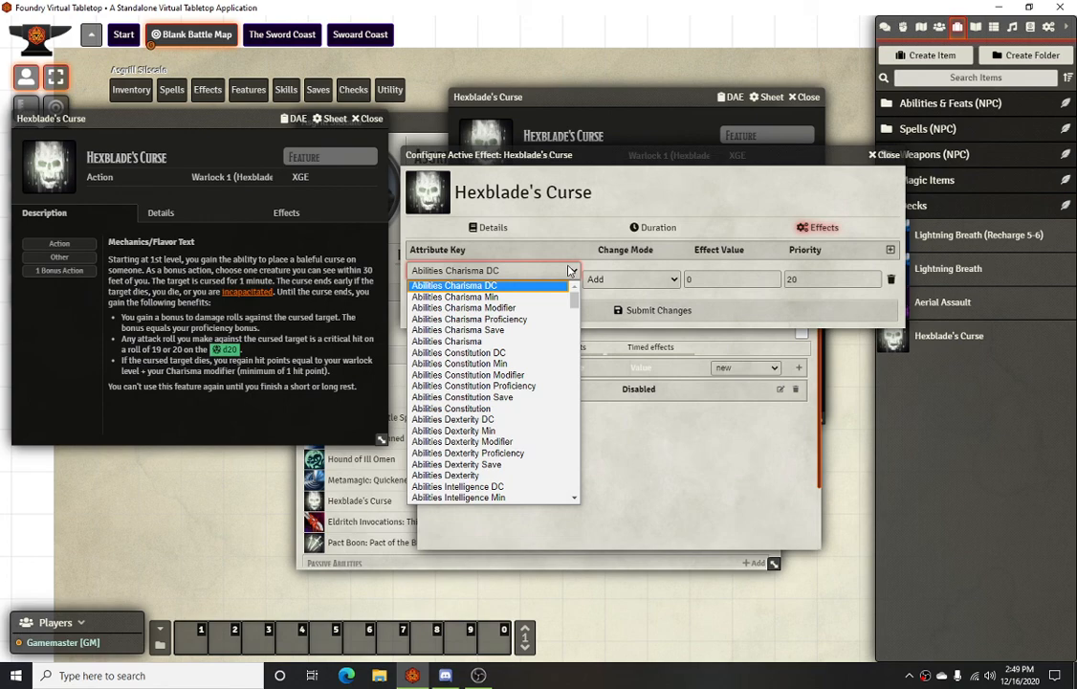
scroll(479, 382, down, 15)
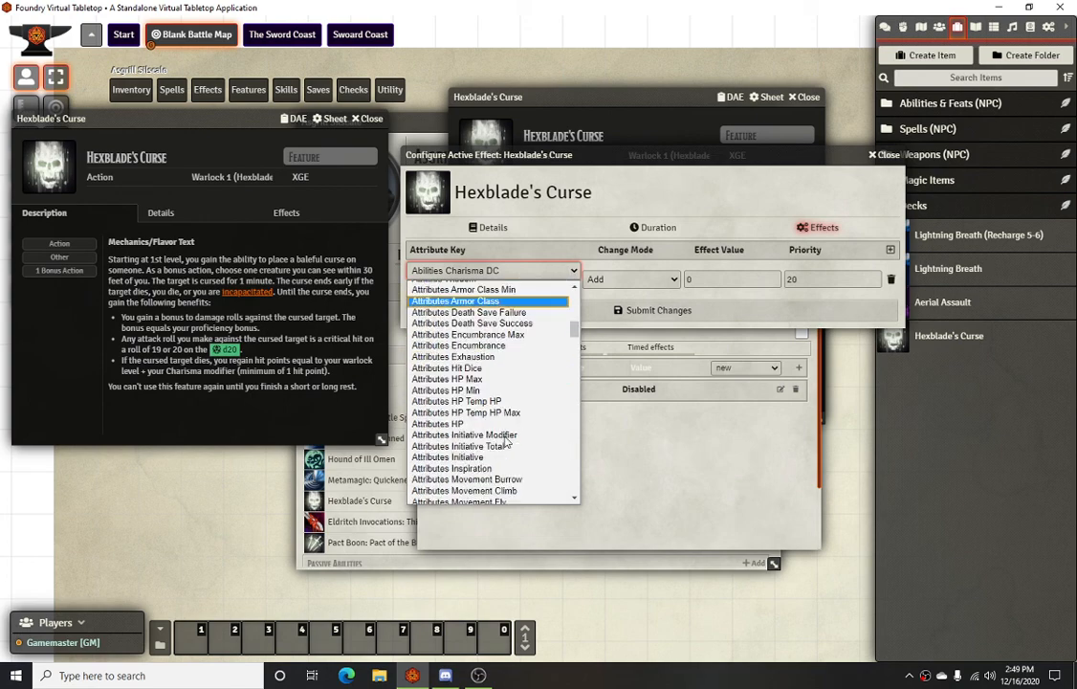
scroll(505, 437, up, 15)
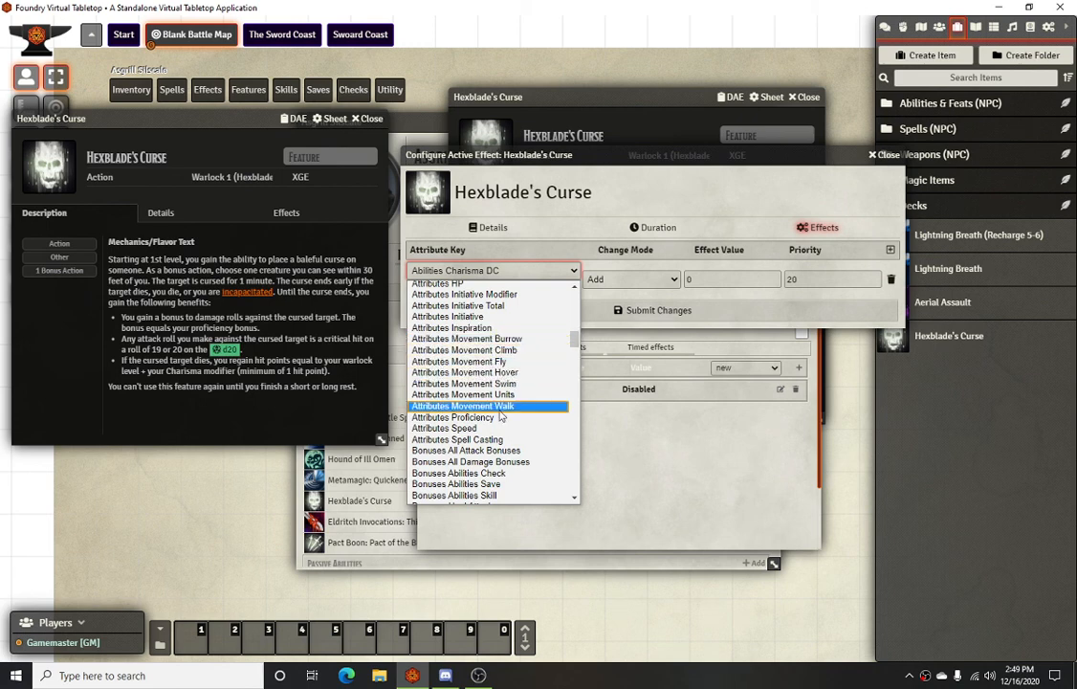
click(498, 462)
click(690, 283)
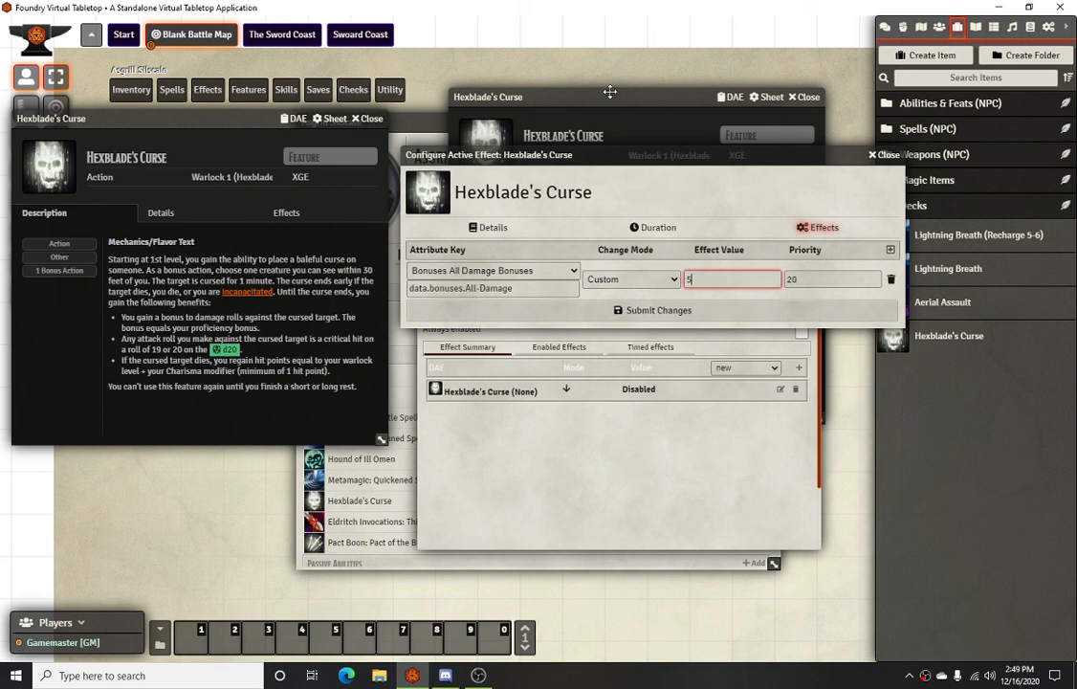
Step: Add a second attribute change that targets Flags Spell Critical Threshold
click(891, 249)
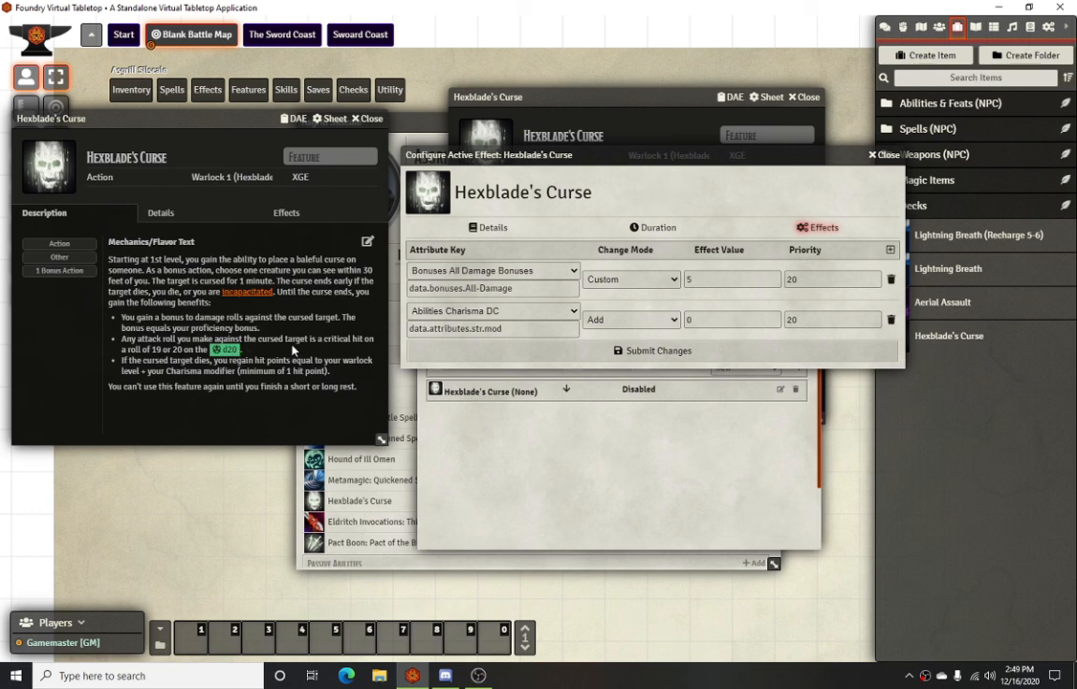
click(499, 310)
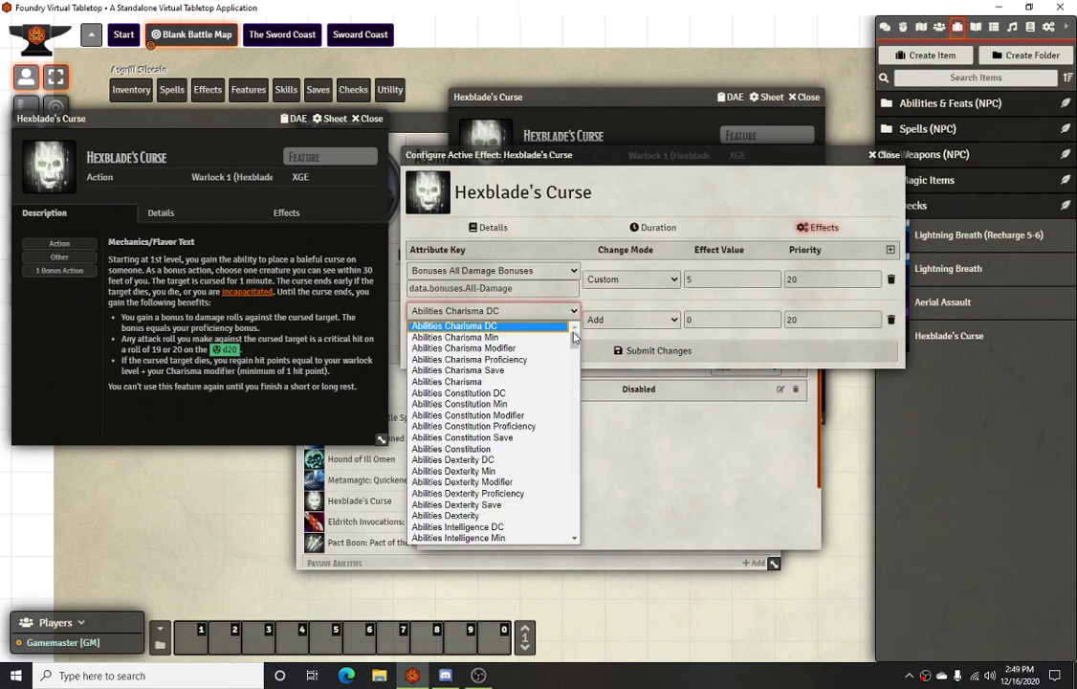
scroll(570, 431, down, 10)
scroll(569, 431, down, 10)
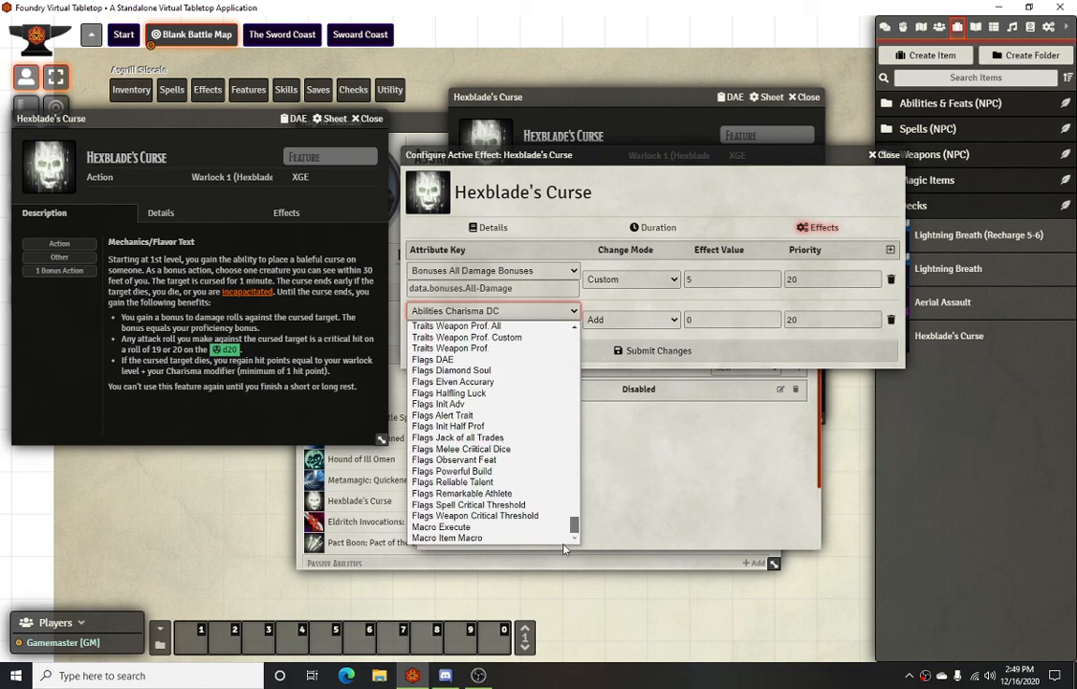
click(474, 504)
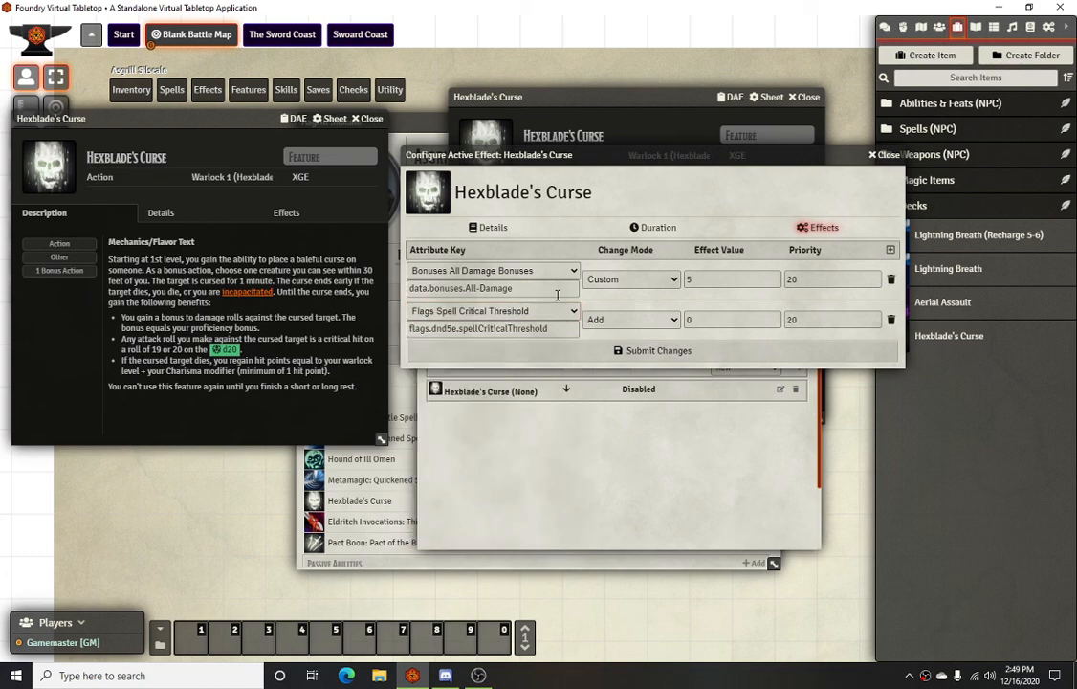
Step: Add a third attribute change that targets Flags Weapon Critical Threshold
click(891, 250)
click(492, 351)
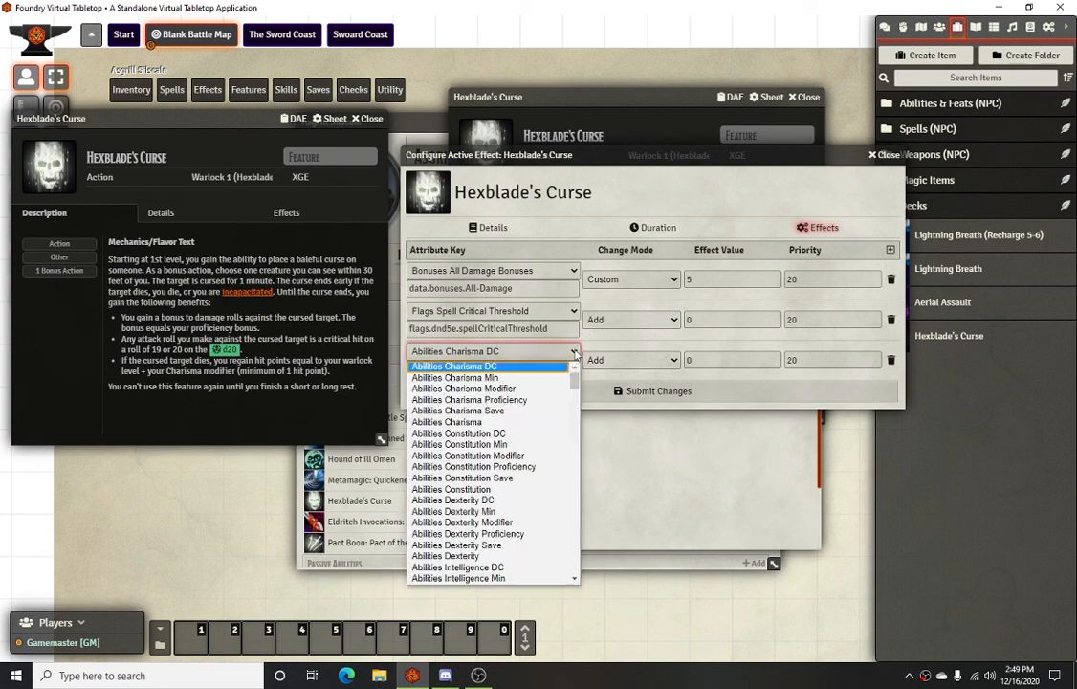
scroll(577, 389, down, 10)
click(478, 552)
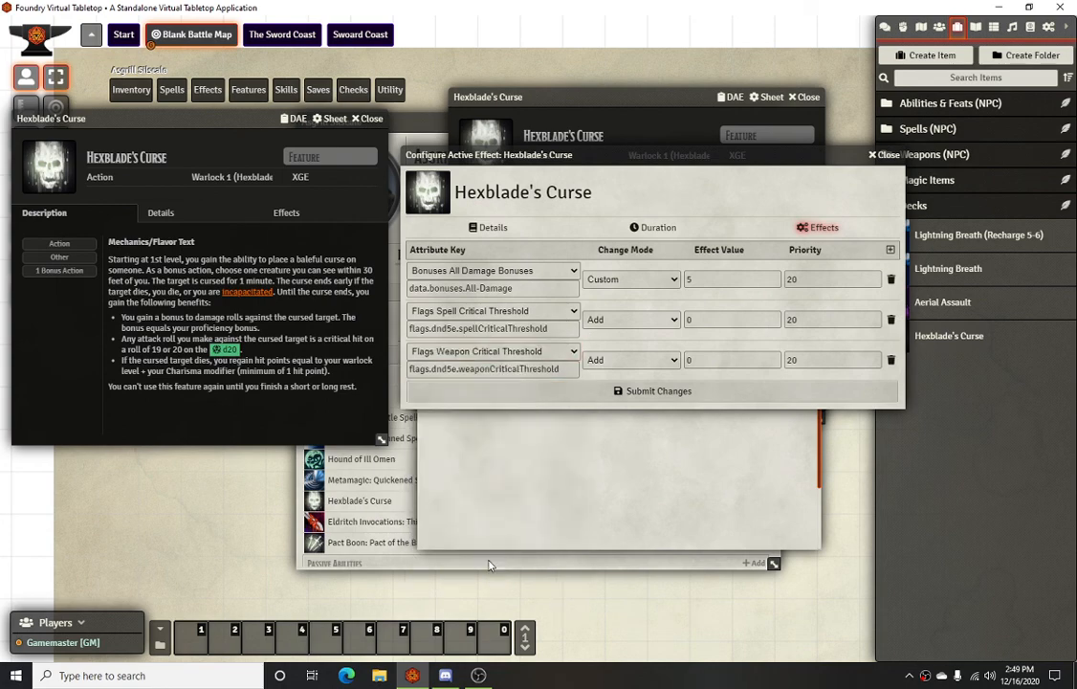
Step: Set both the spell and weapon critical threshold changes to Override mode with an effect value of 19
click(643, 320)
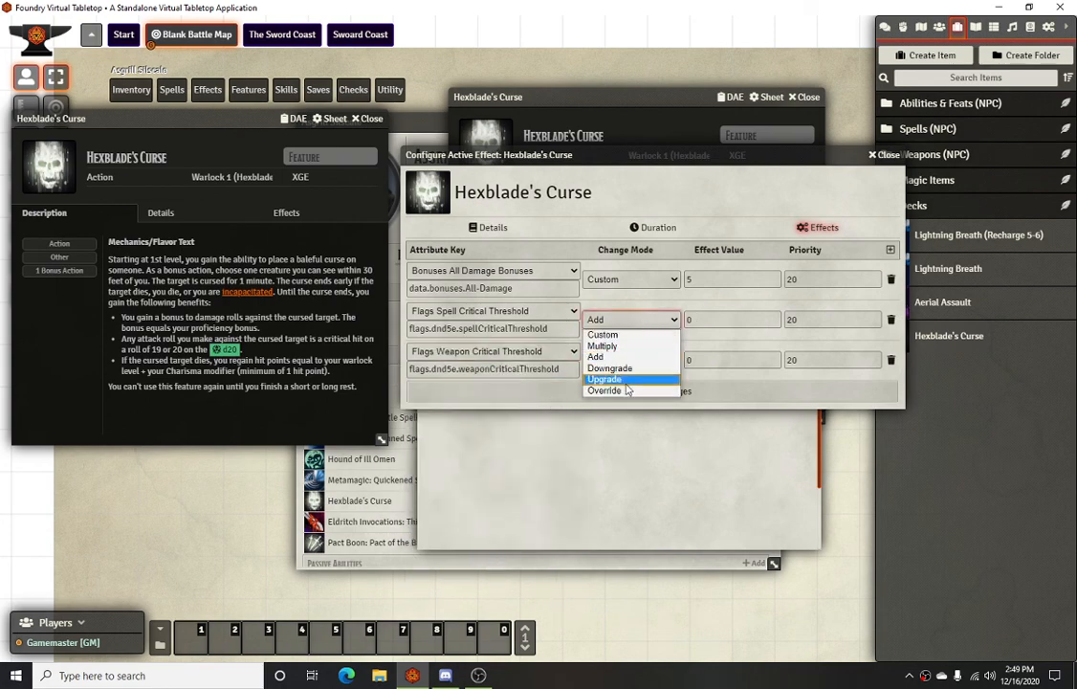
click(618, 393)
click(631, 359)
click(612, 432)
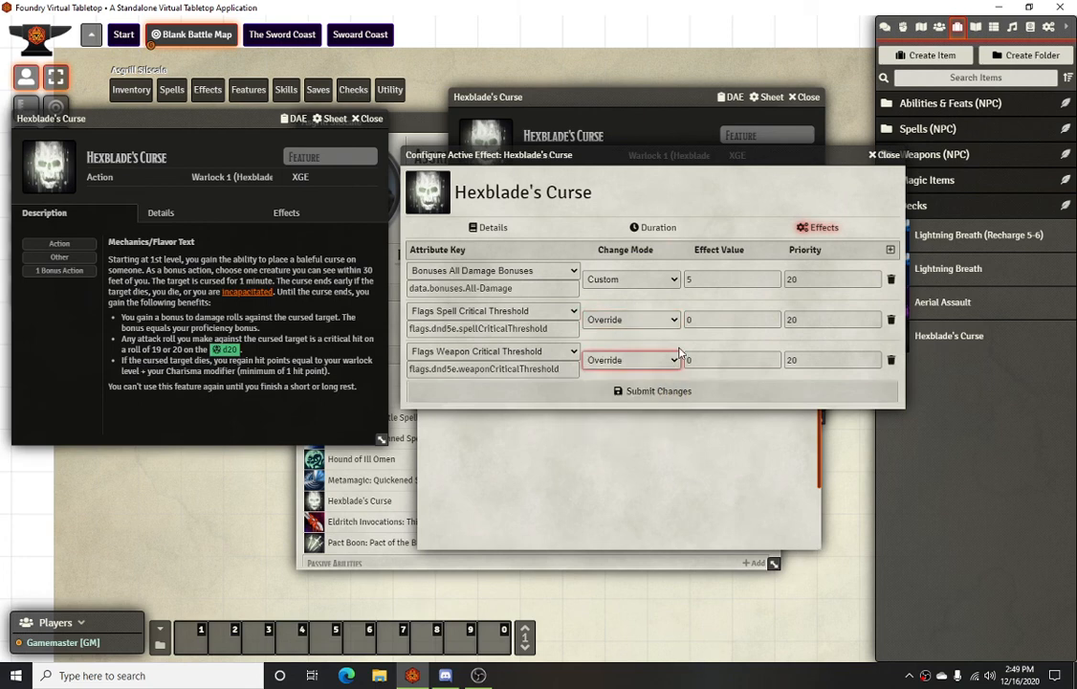
click(704, 322)
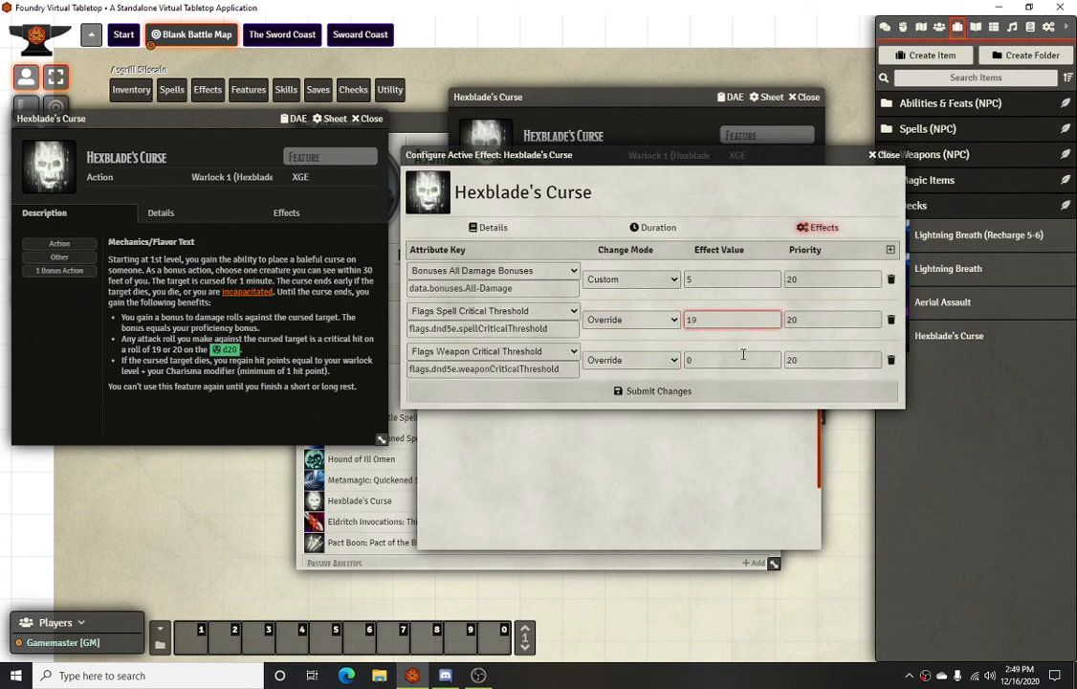
double_click(734, 356)
text(19)
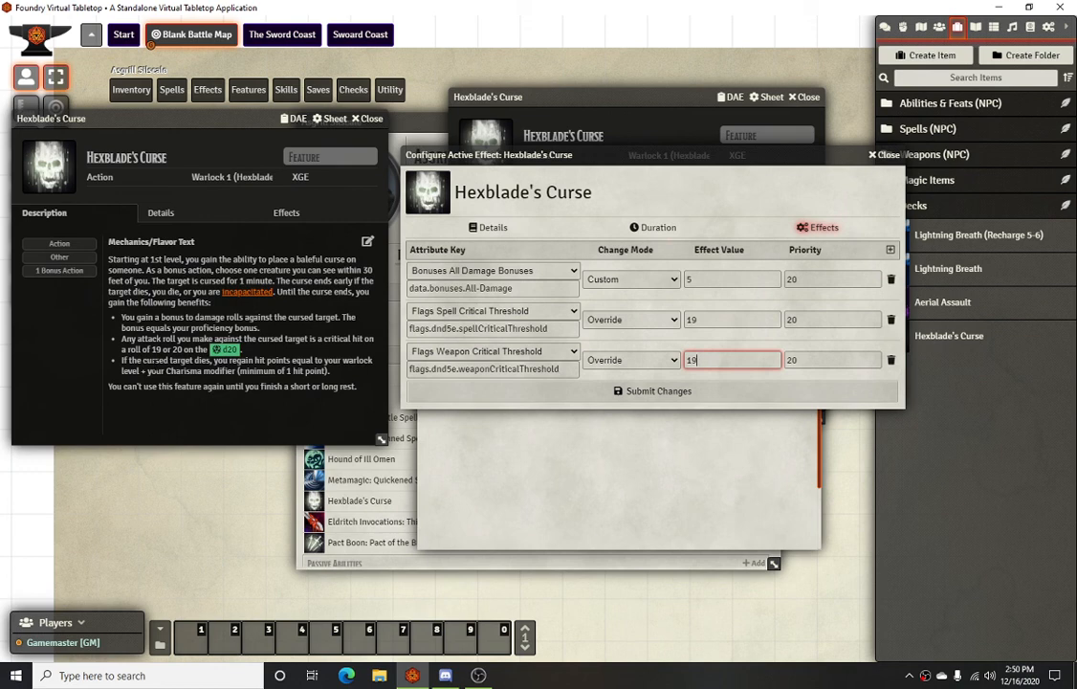
Step: Check the effect's details and duration, submit its changes, and close the DAE window and both Hexblade's Curse windows
click(488, 229)
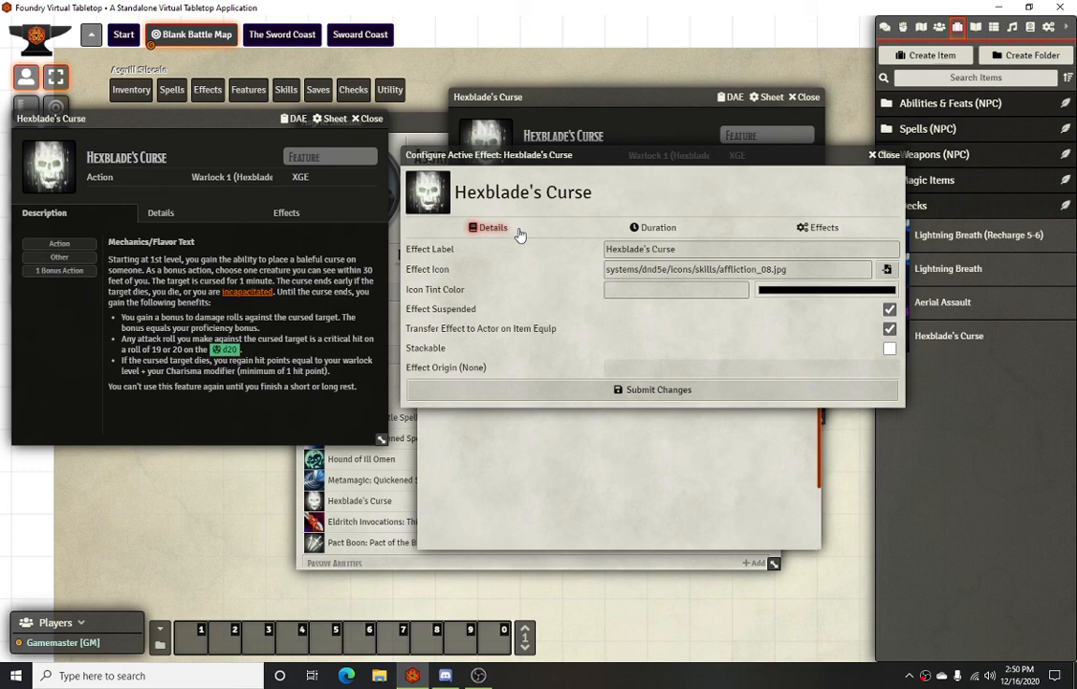
click(643, 229)
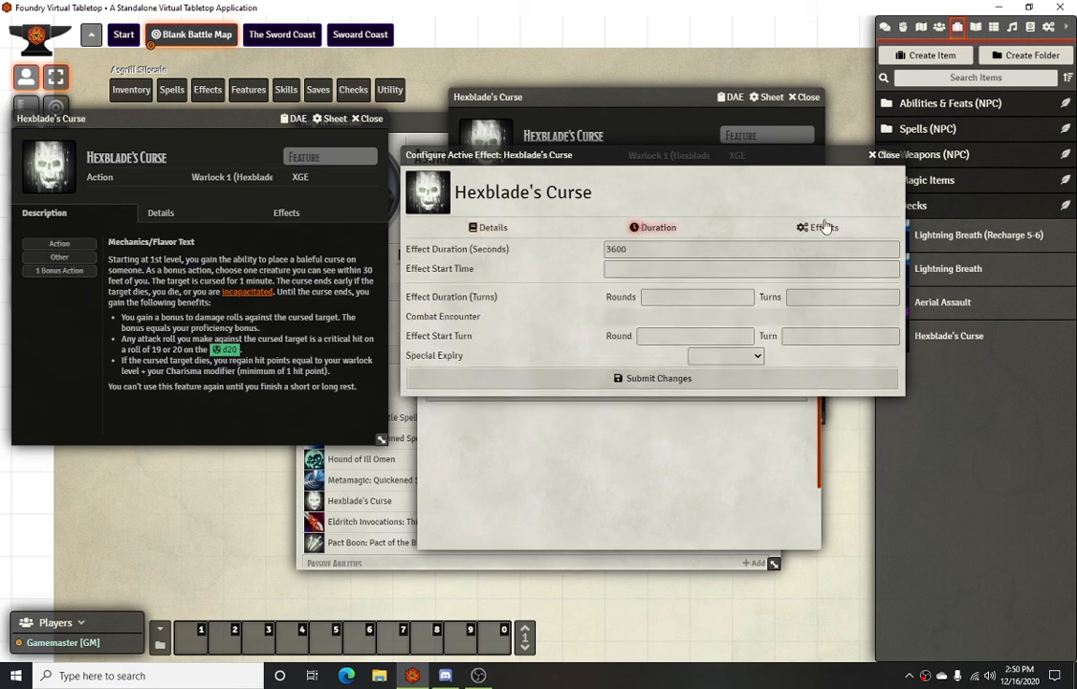
click(626, 381)
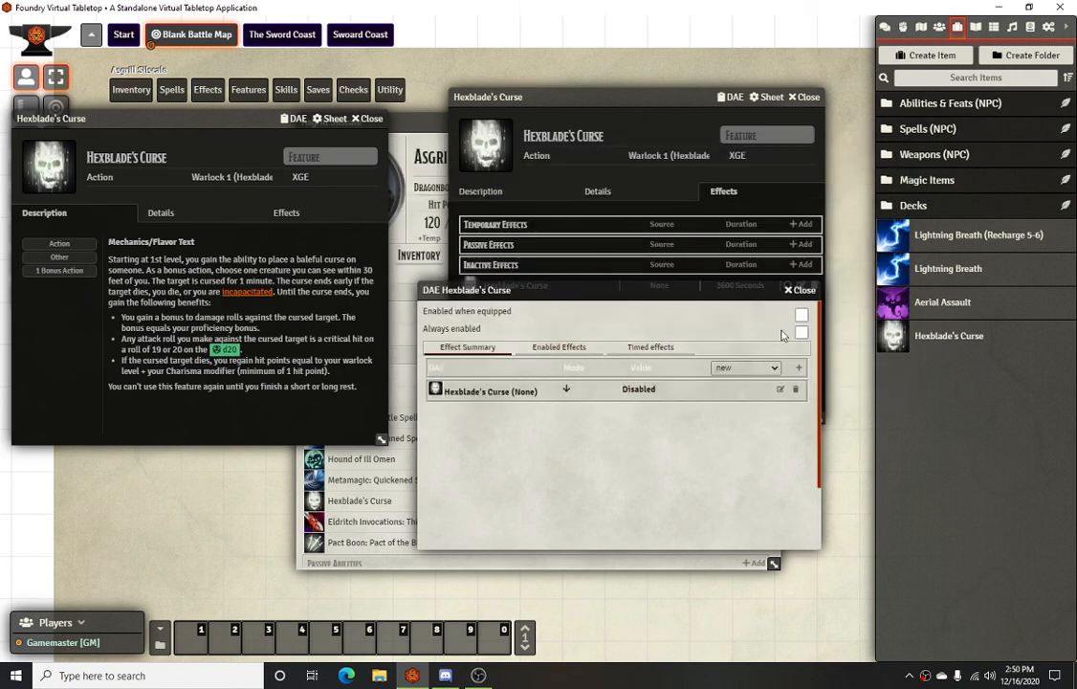
click(801, 290)
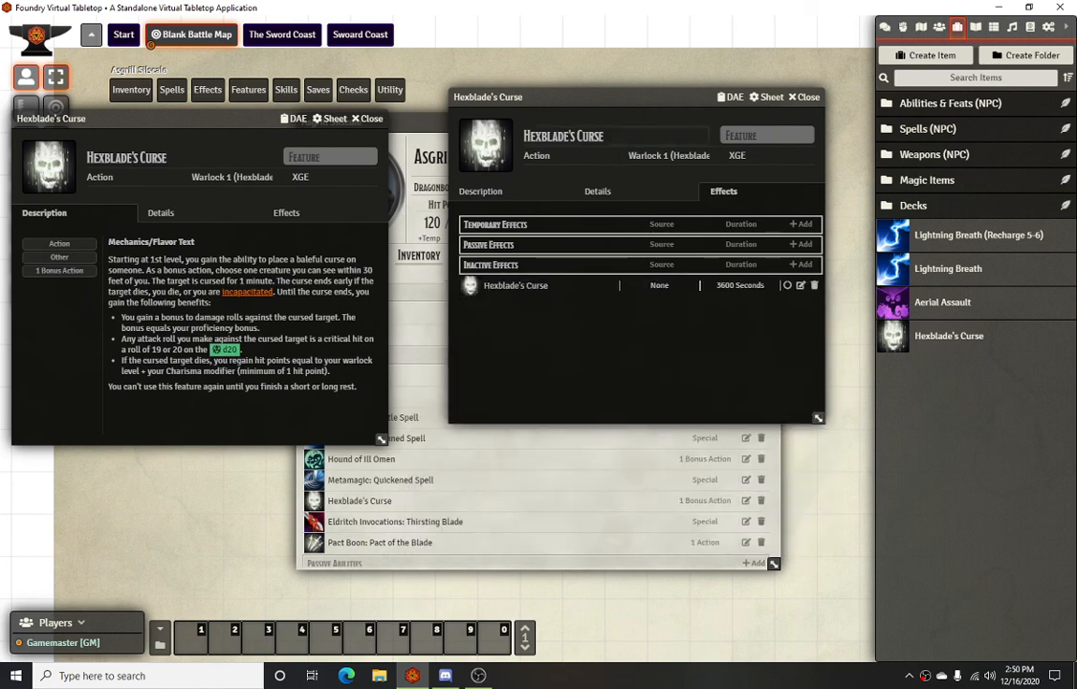
click(368, 119)
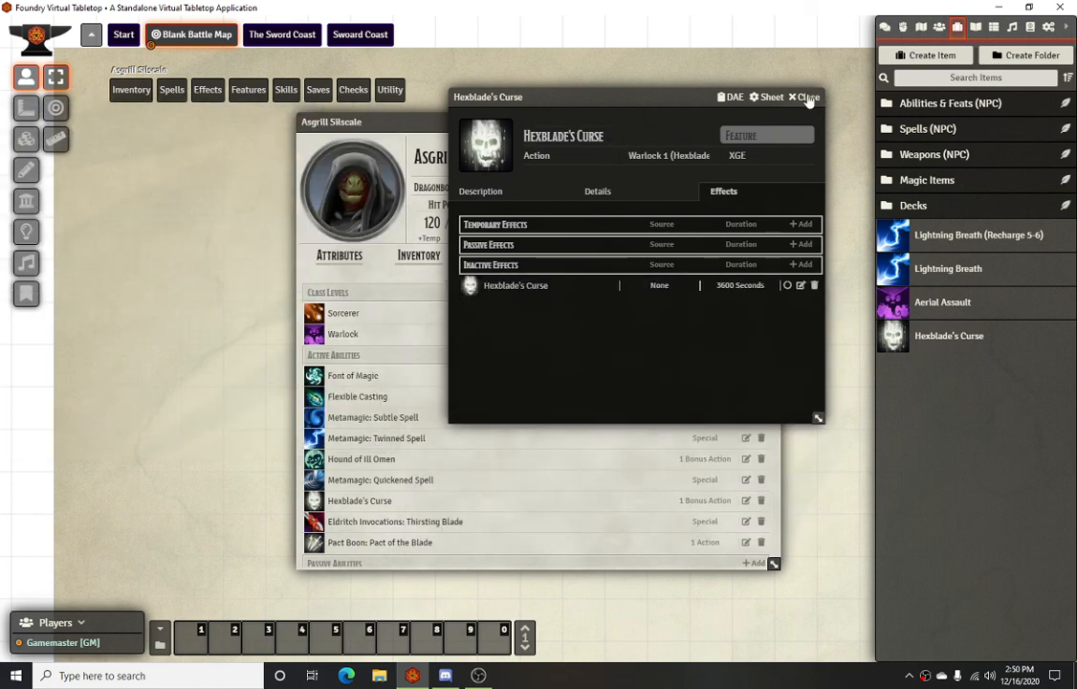
click(804, 97)
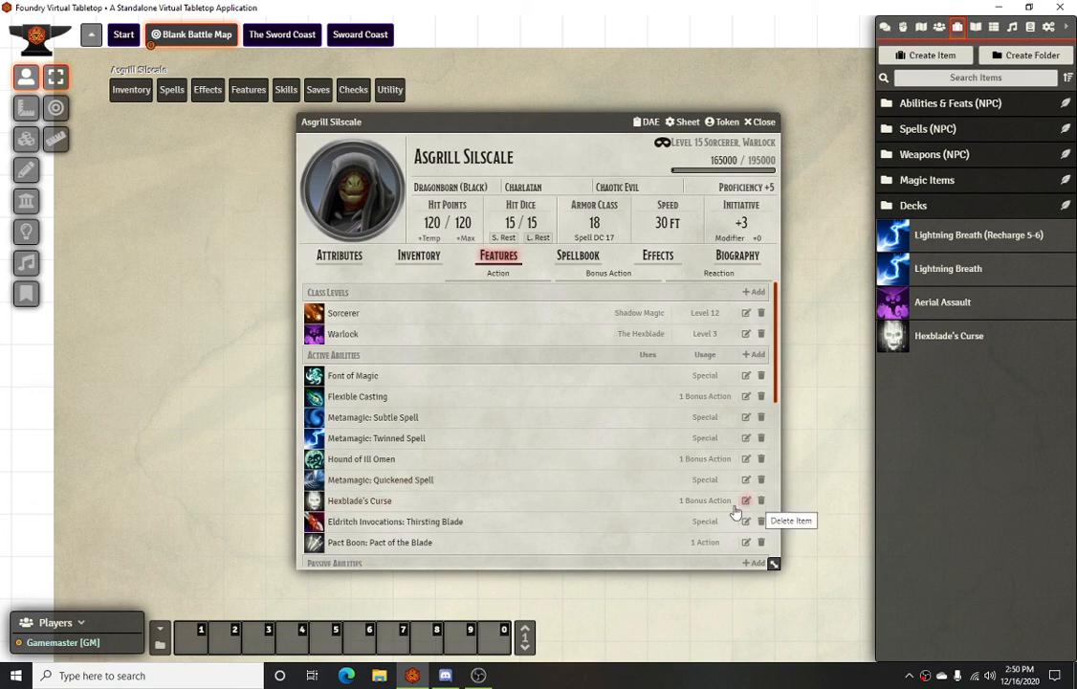
Step: Check the effects of the original Hexblade's Curse on Asgrill Silscale's sheet and delete that feature
click(373, 503)
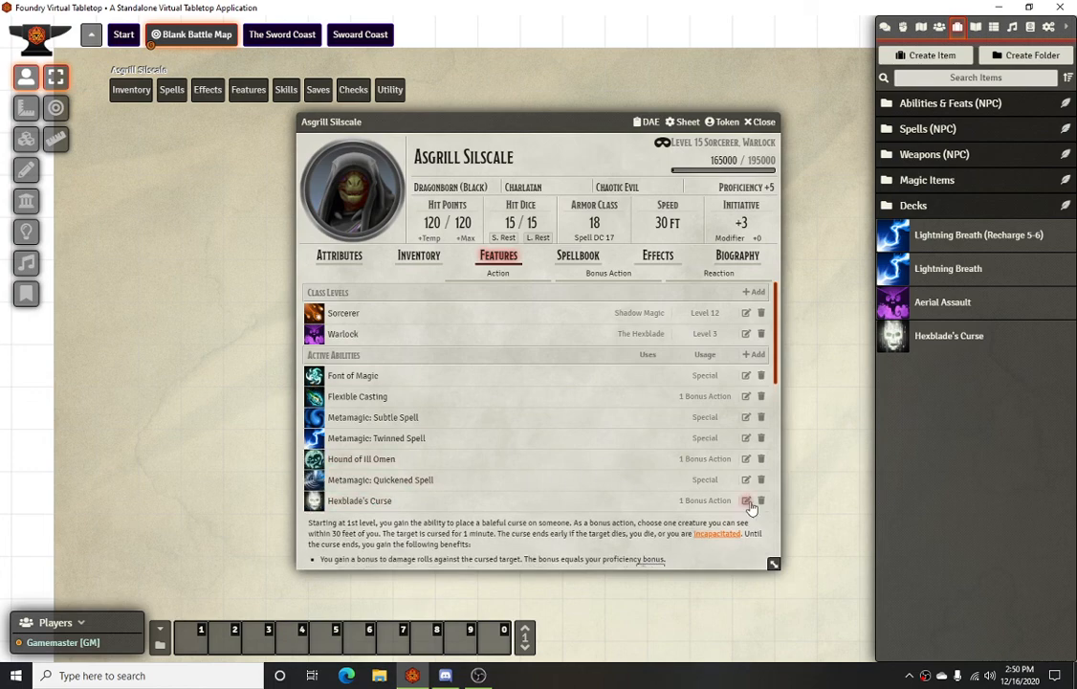
click(746, 500)
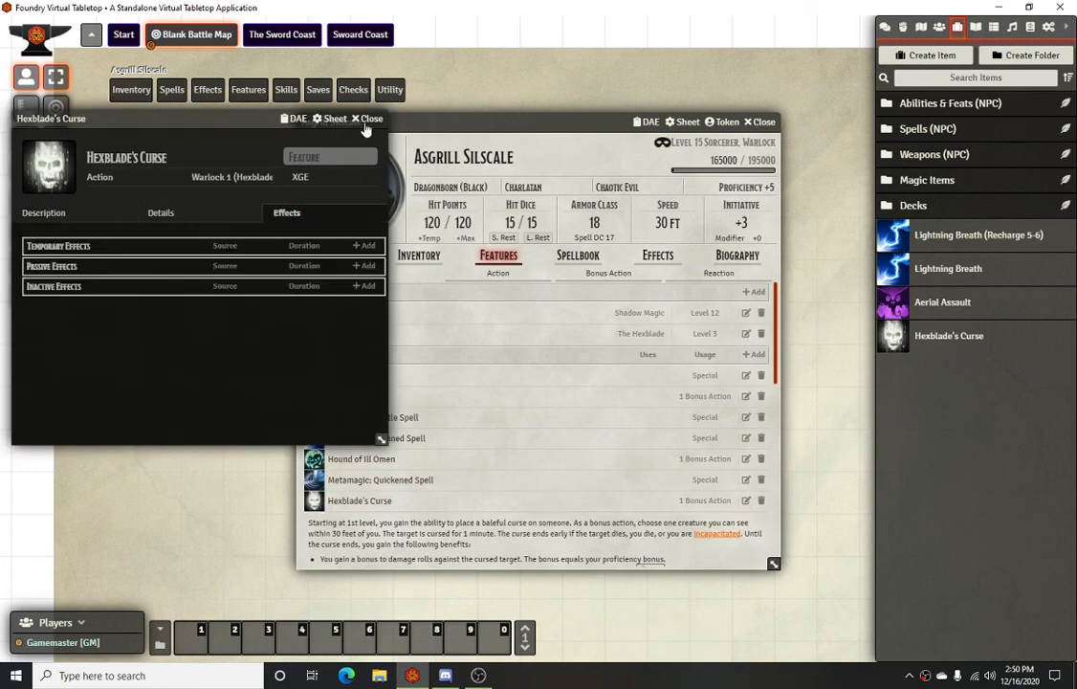
click(364, 125)
click(761, 501)
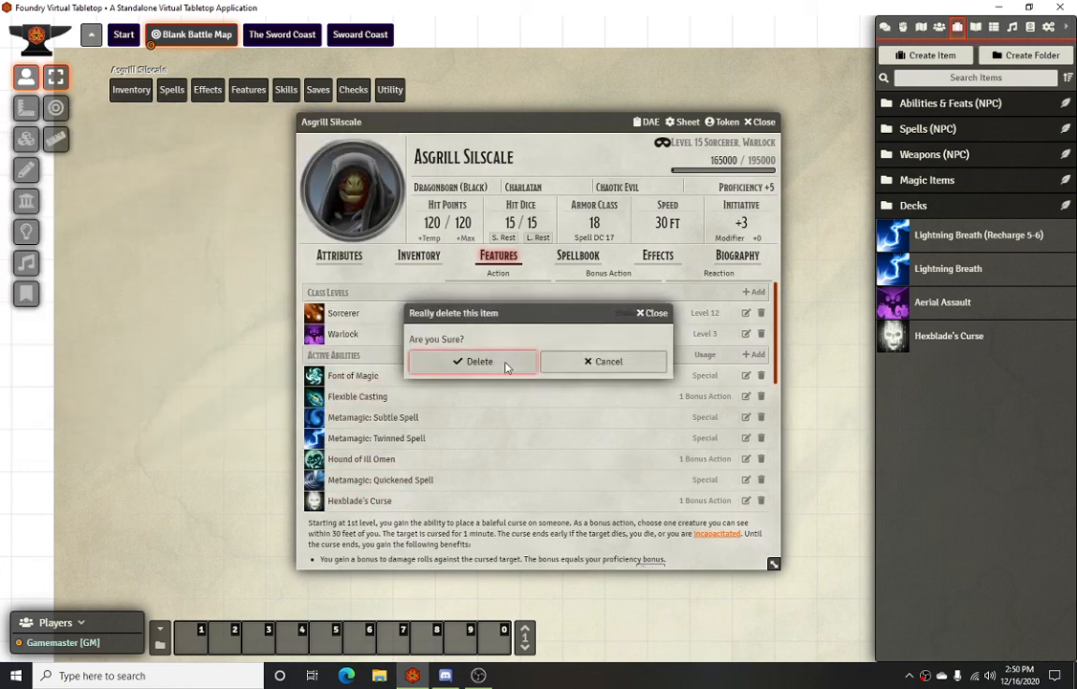
click(475, 362)
Step: Copy the configured Hexblade's Curse from the items directory onto Asgrill Silscale's sheet and open it for editing
drag(966, 337, 436, 476)
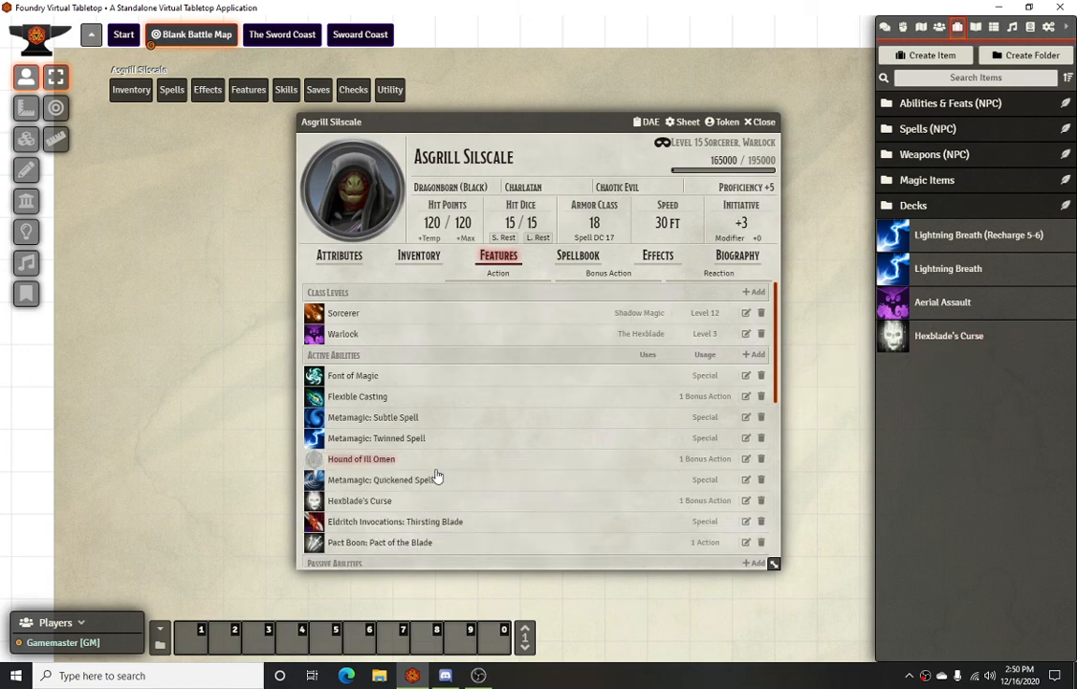
click(746, 500)
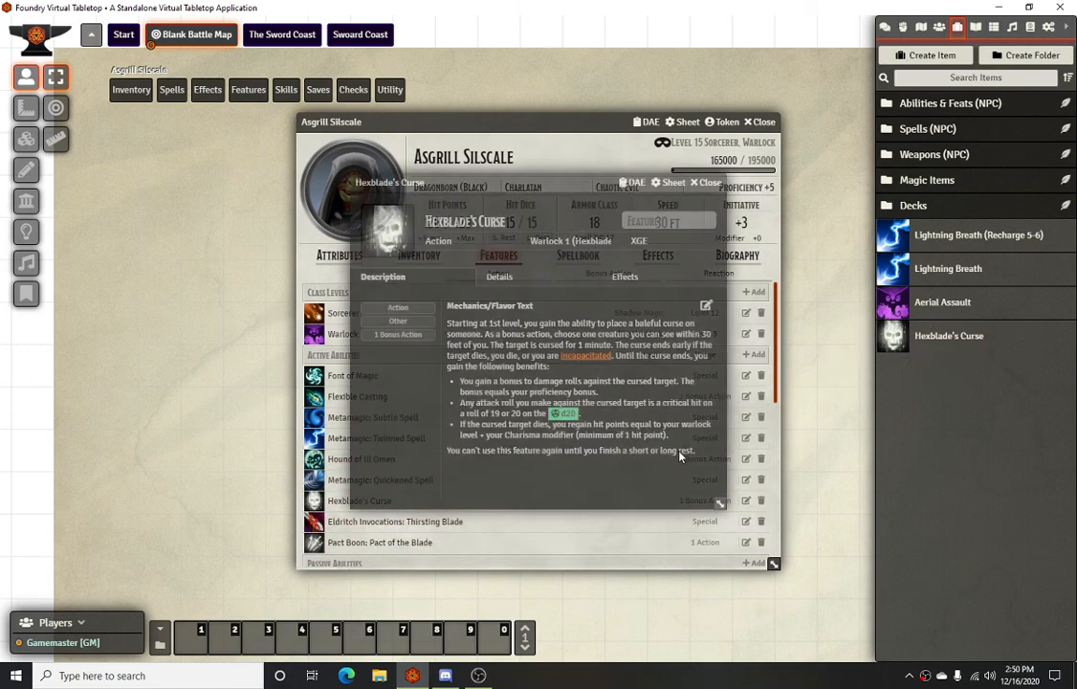
Step: Check the copied Hexblade's Curse feature's effects and the effects listed on Asgrill Silscale's sheet, and close both windows
click(627, 278)
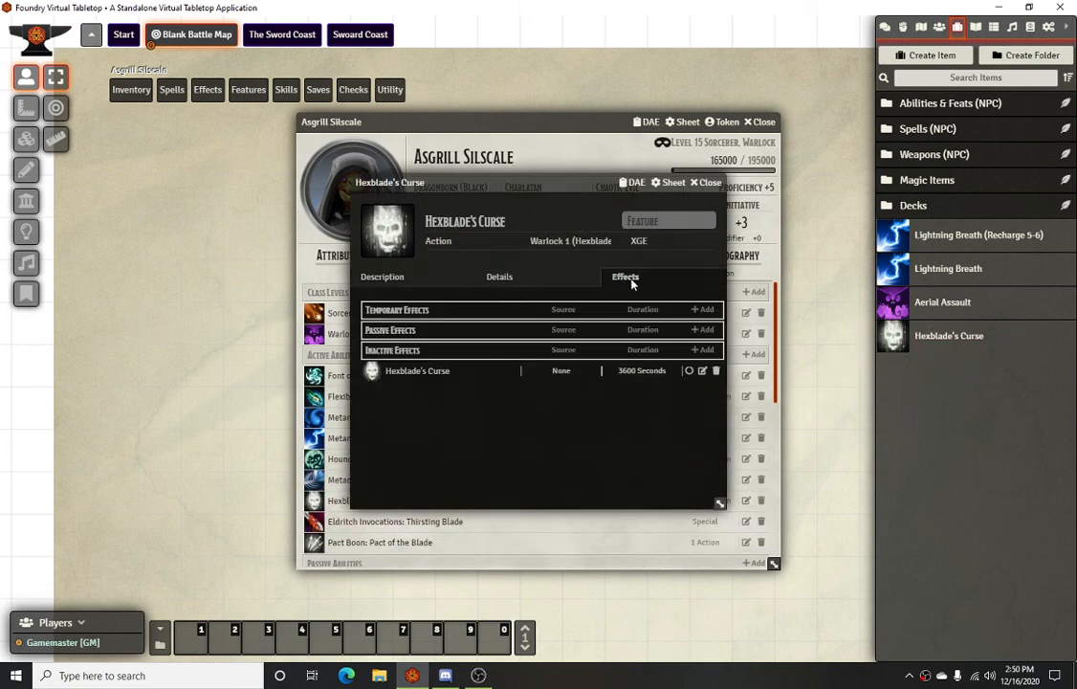
click(706, 182)
click(658, 256)
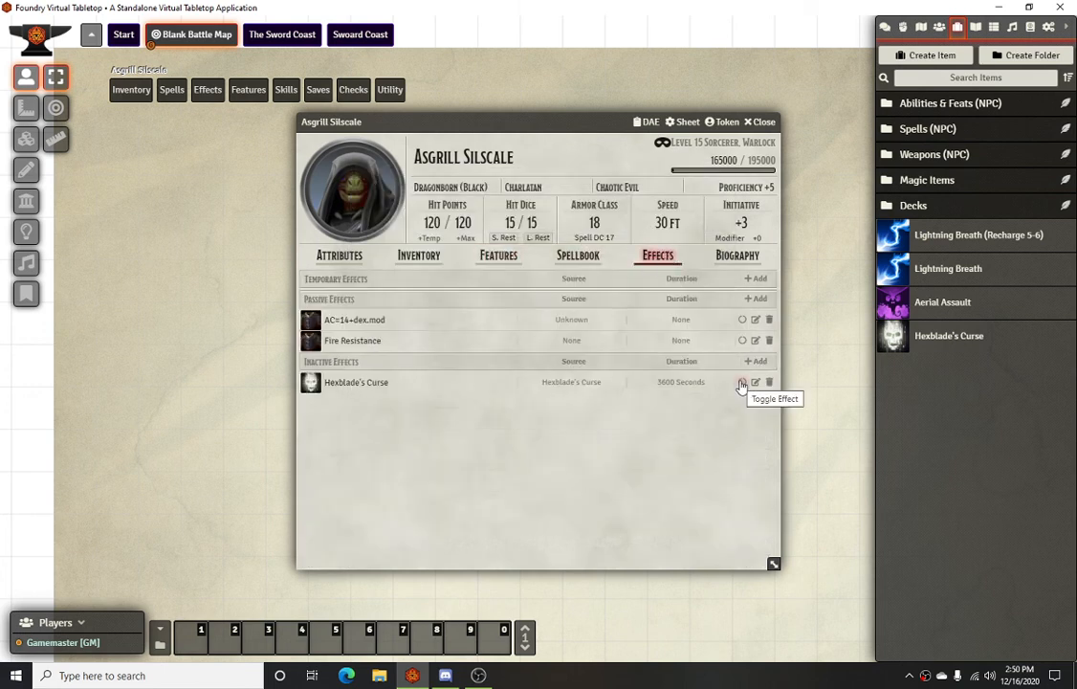
click(758, 121)
mouse_move(208, 91)
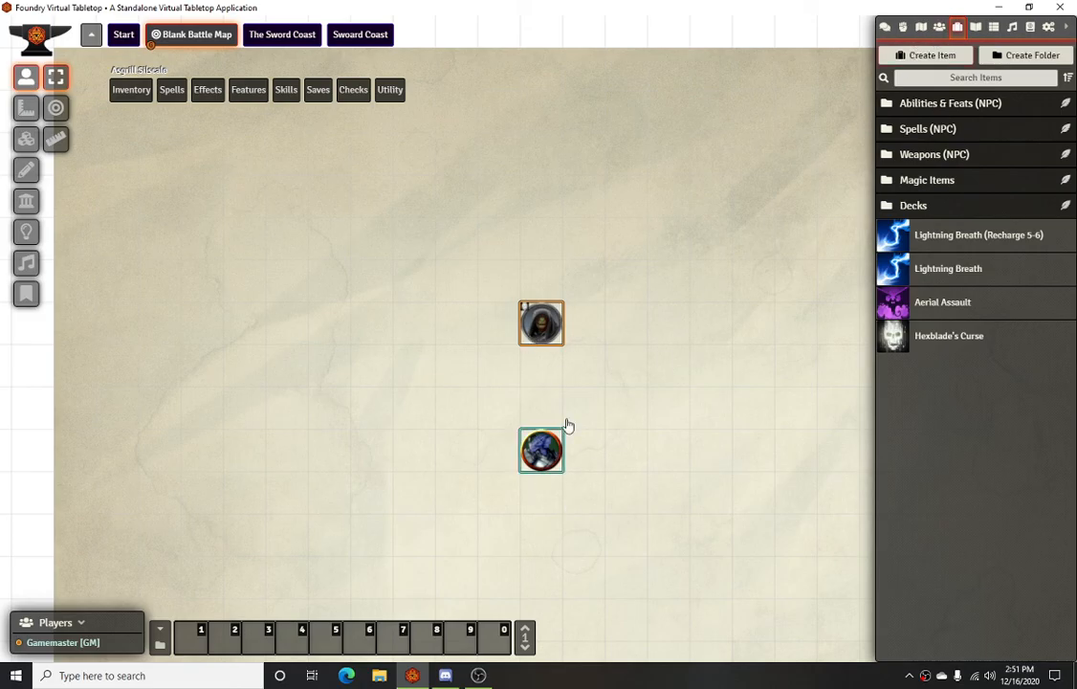
Step: Show the chat log, target Karator's token, and roll two Light Crossbow attacks with Asgrill Silscale, dismissing the damage roll
click(886, 28)
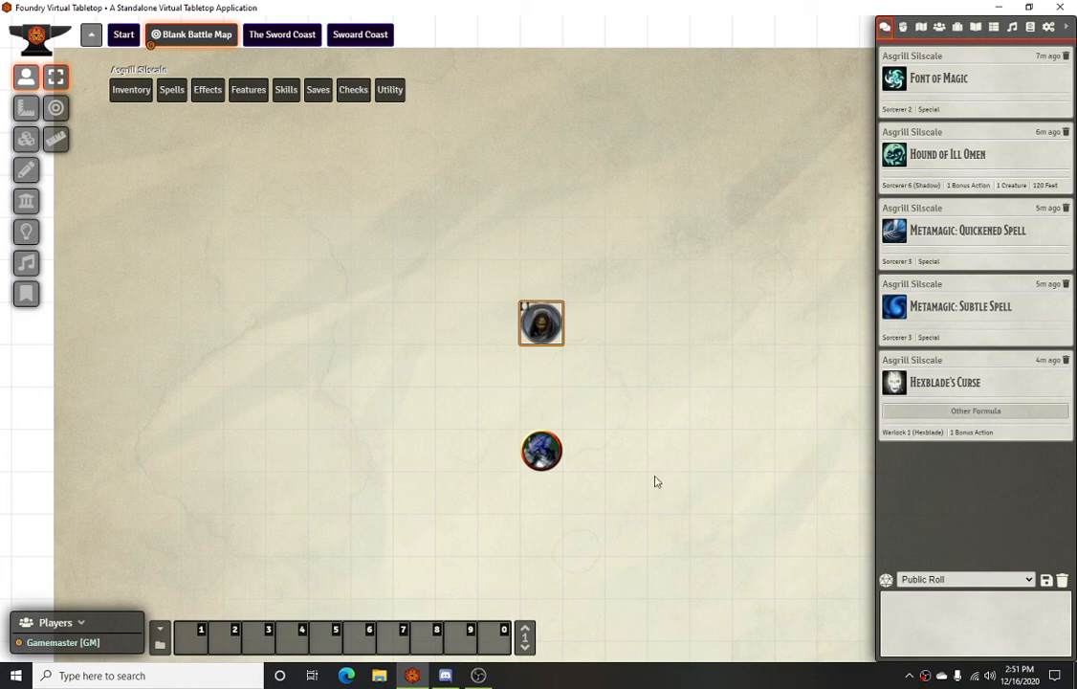
key(t)
click(543, 460)
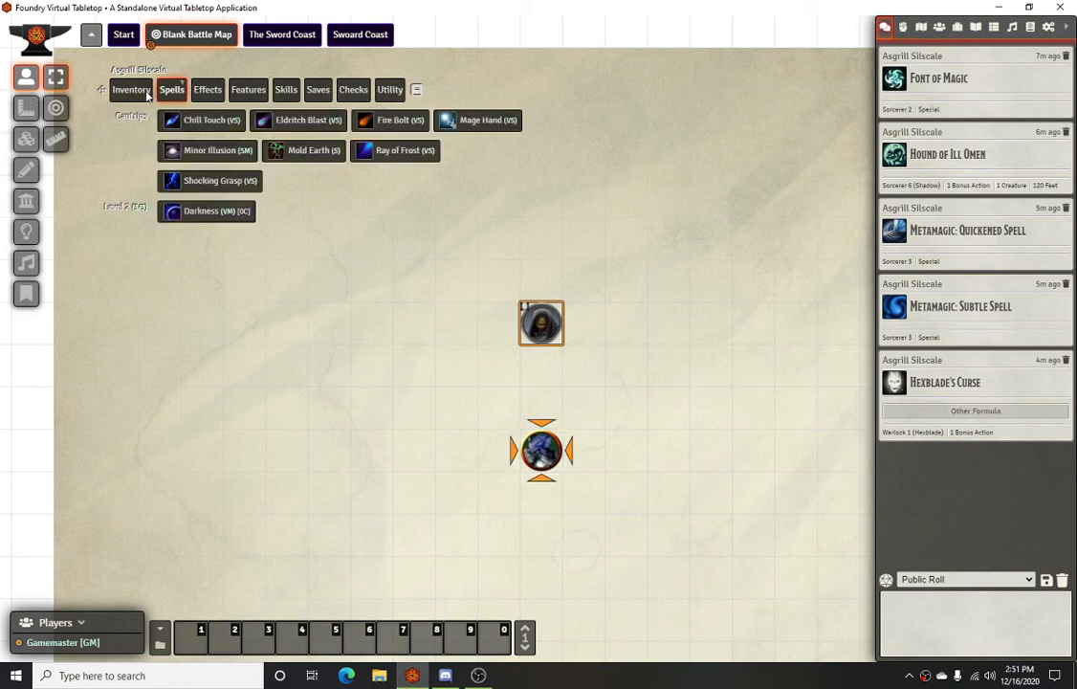
mouse_move(131, 89)
click(207, 127)
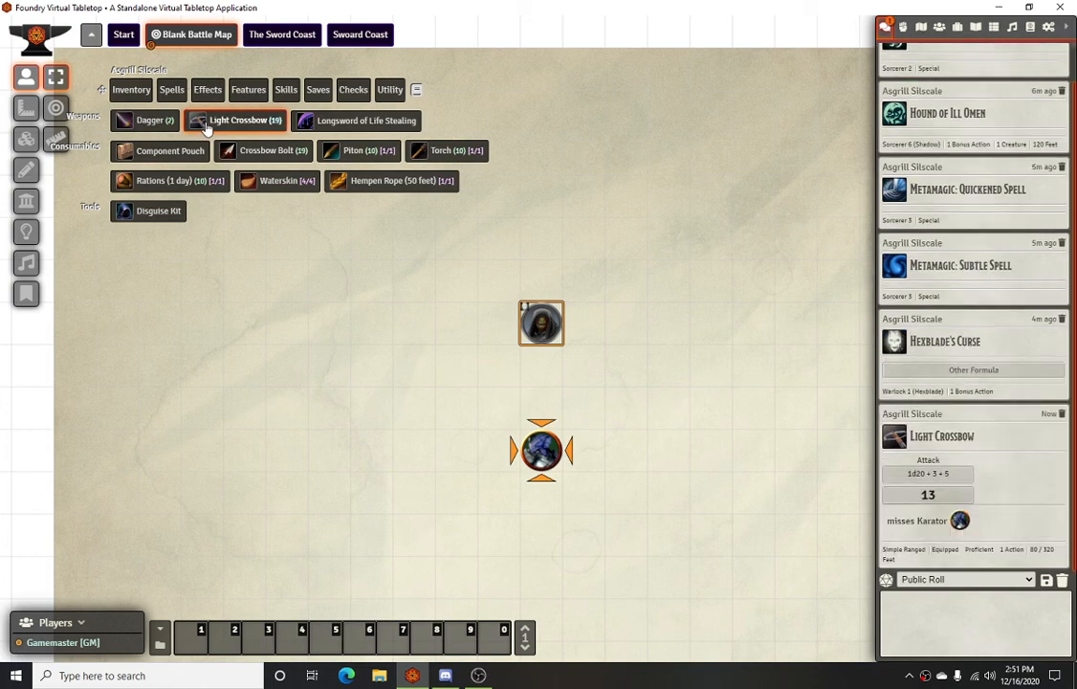
click(213, 127)
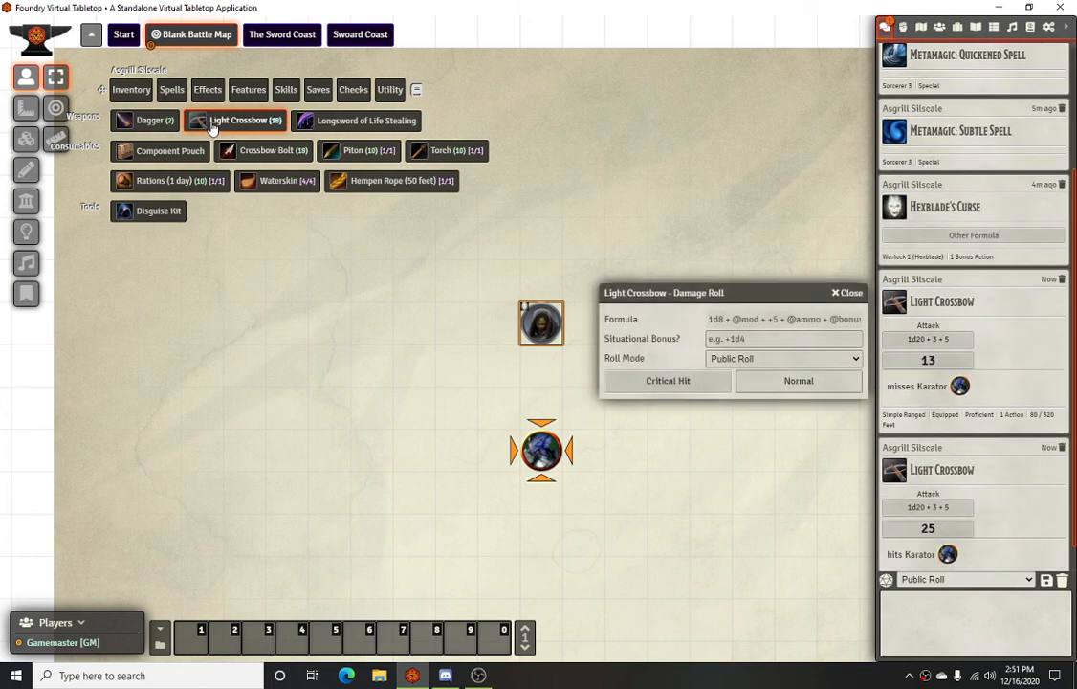
click(847, 293)
Step: Roll four more Light Crossbow attacks against Karator to test the critical hit threshold
mouse_move(173, 90)
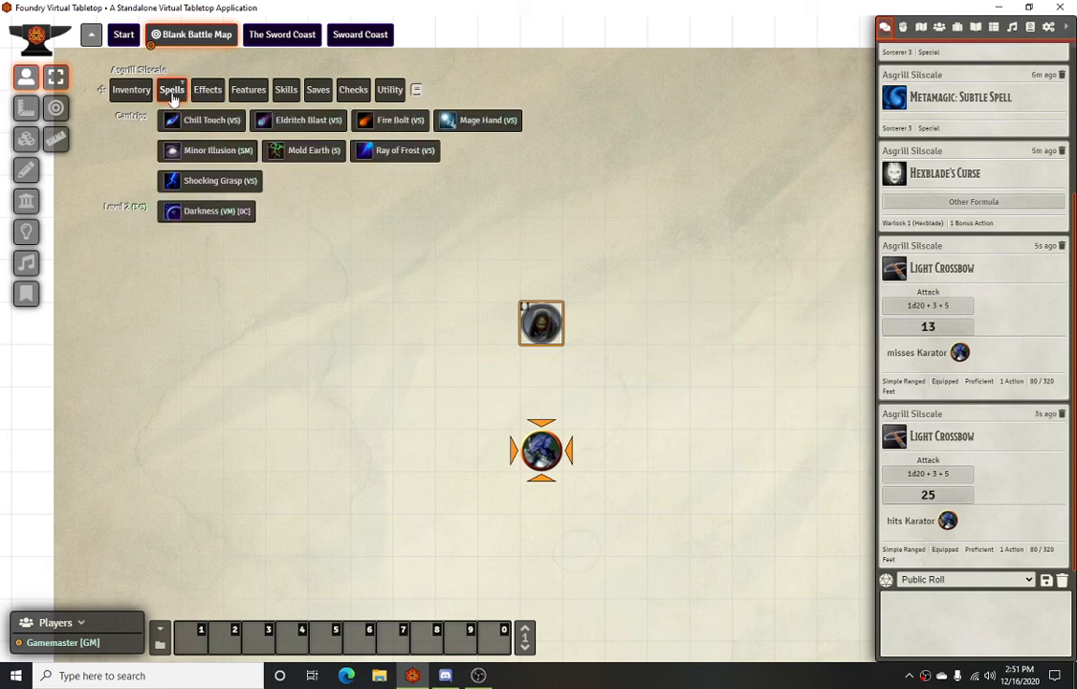
mouse_move(131, 90)
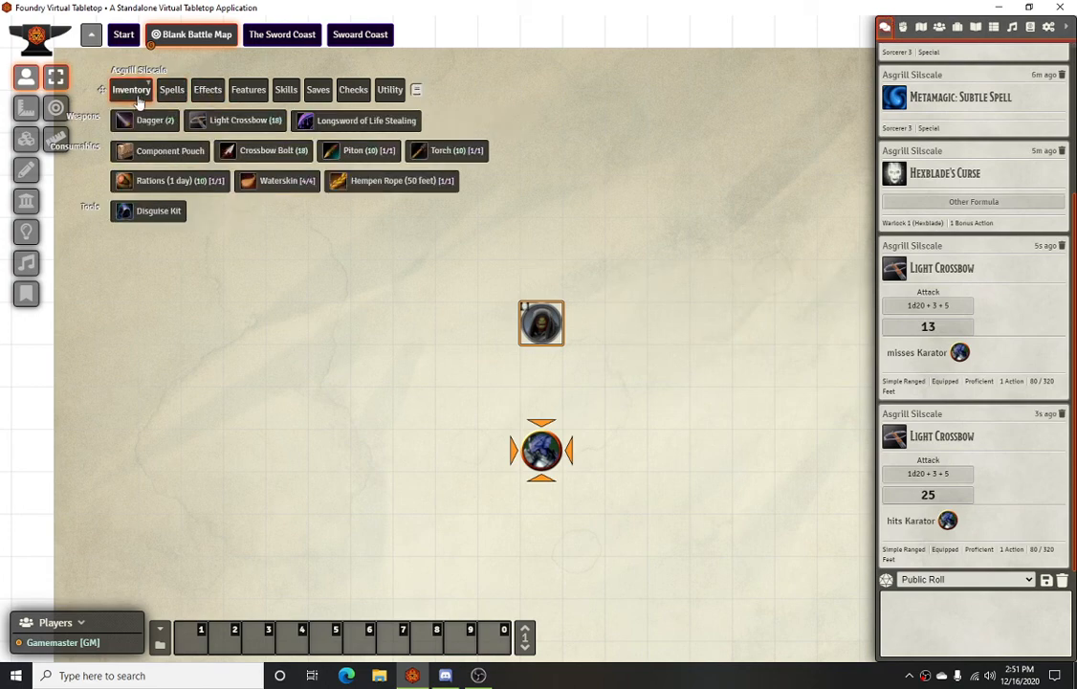
click(220, 128)
click(220, 127)
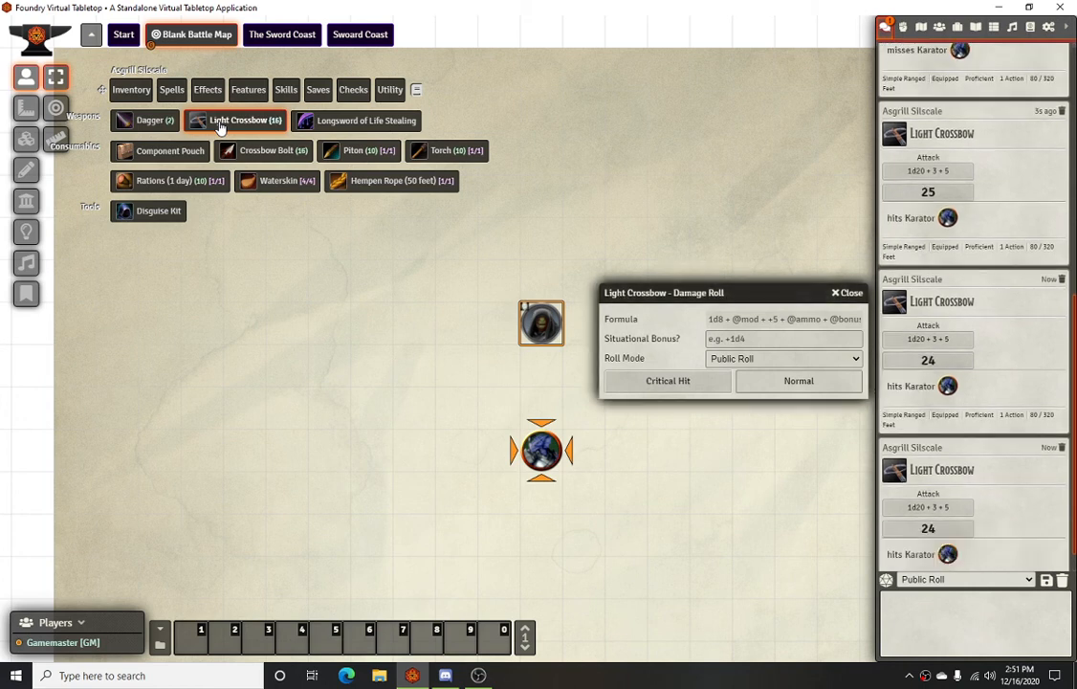
click(220, 127)
click(220, 127)
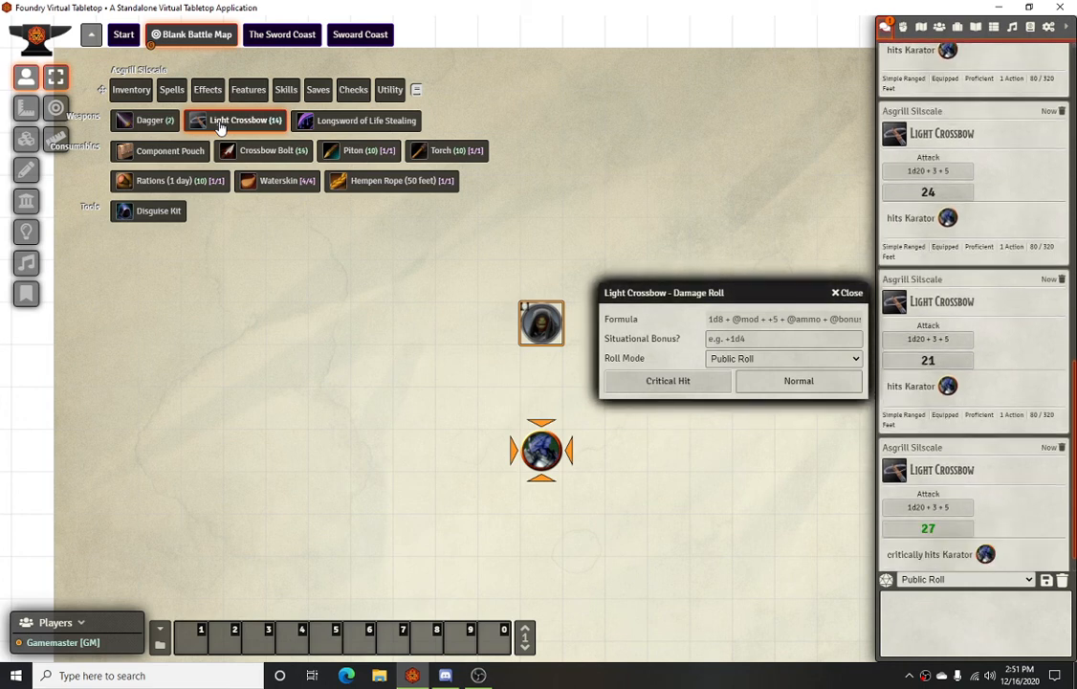
Step: Expand the dice result of the critical Light Crossbow attack and close all open damage roll dialogs
click(942, 529)
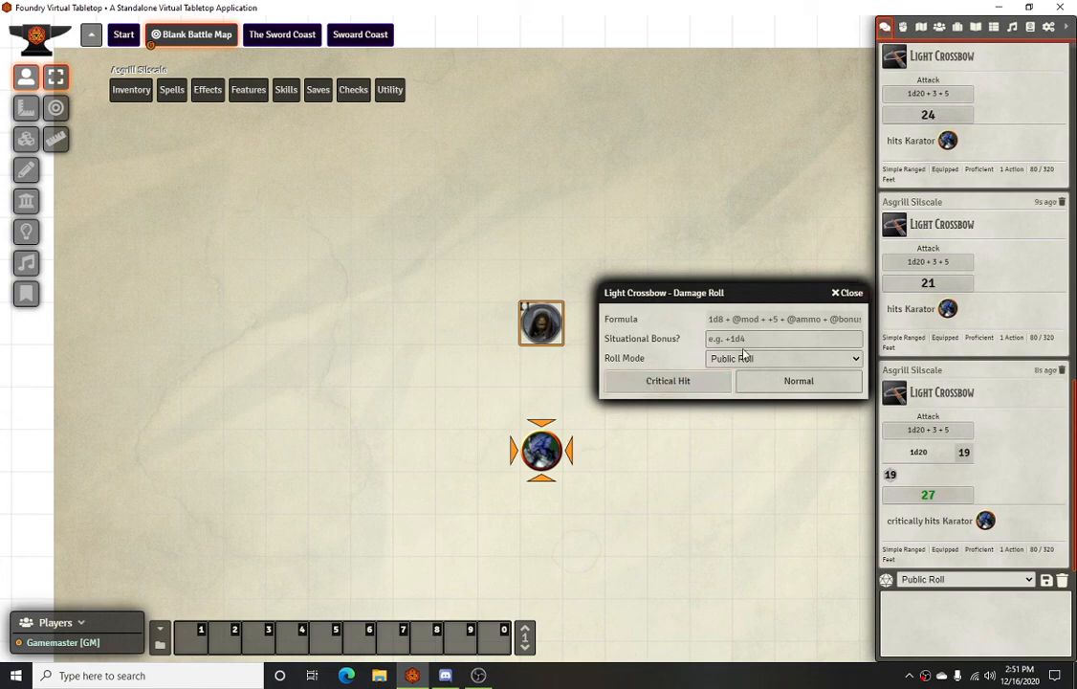
click(843, 295)
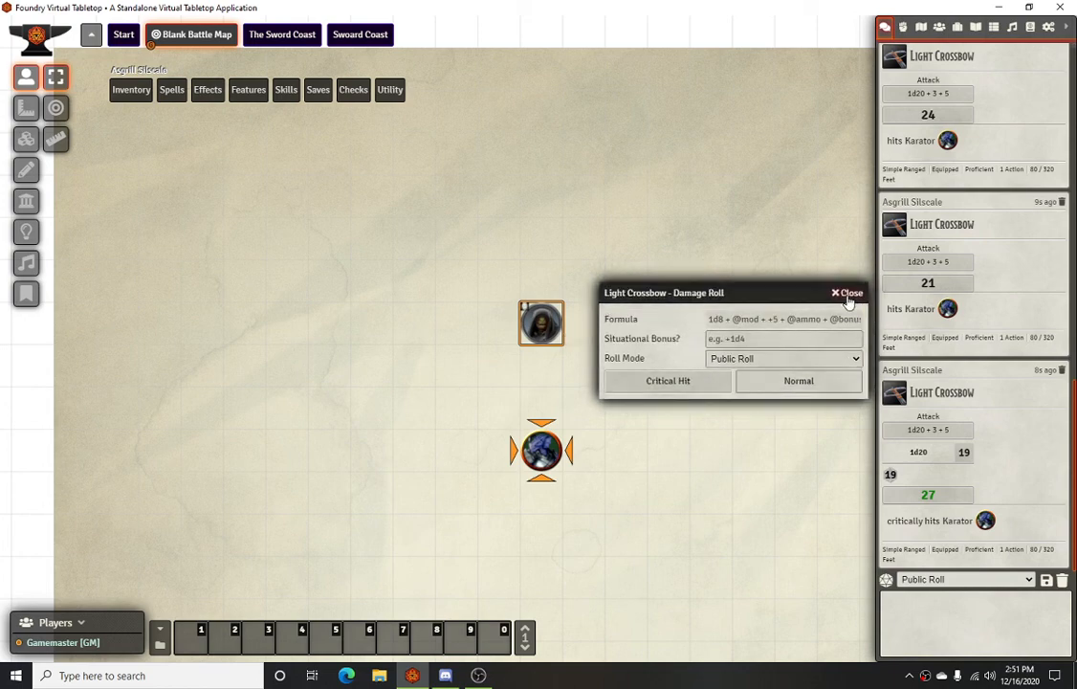
click(853, 282)
click(857, 295)
click(850, 294)
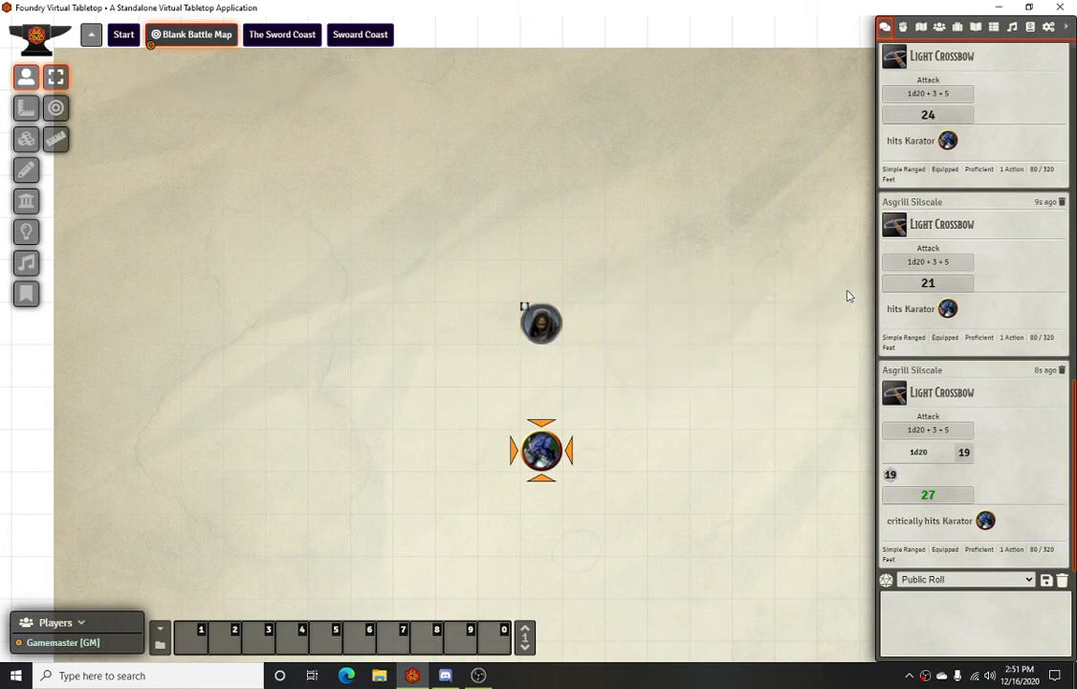
Step: Review the critical hit thresholds and global bonuses in Asgrill Silscale's special traits, and close the traits window and the sheet
double_click(536, 325)
click(338, 255)
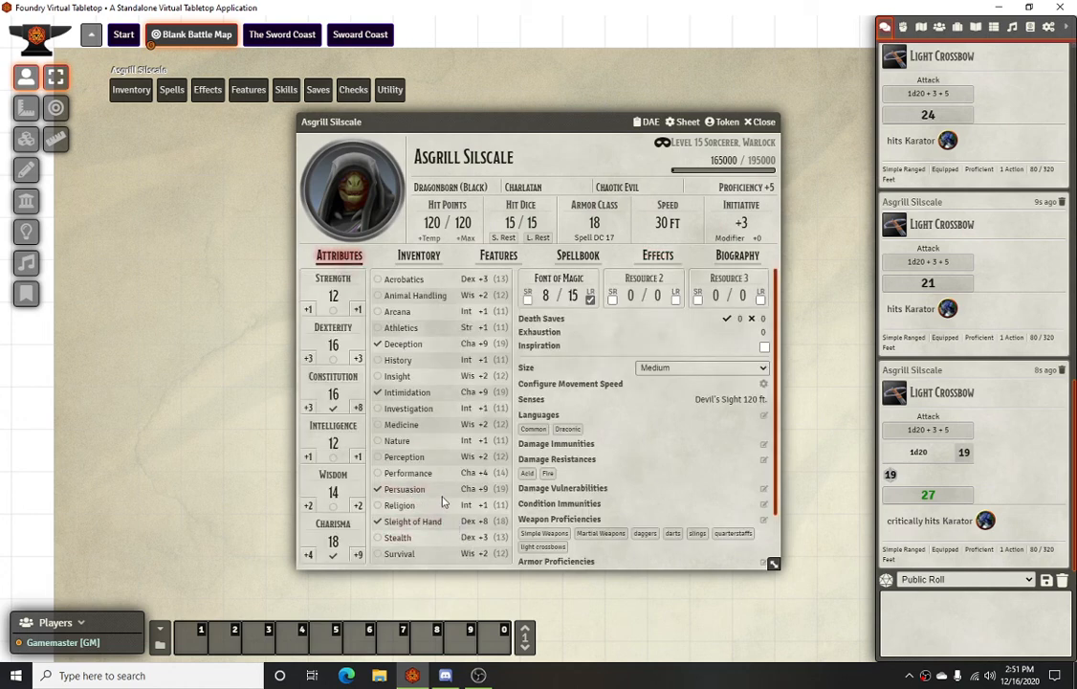
scroll(696, 546, down, 2)
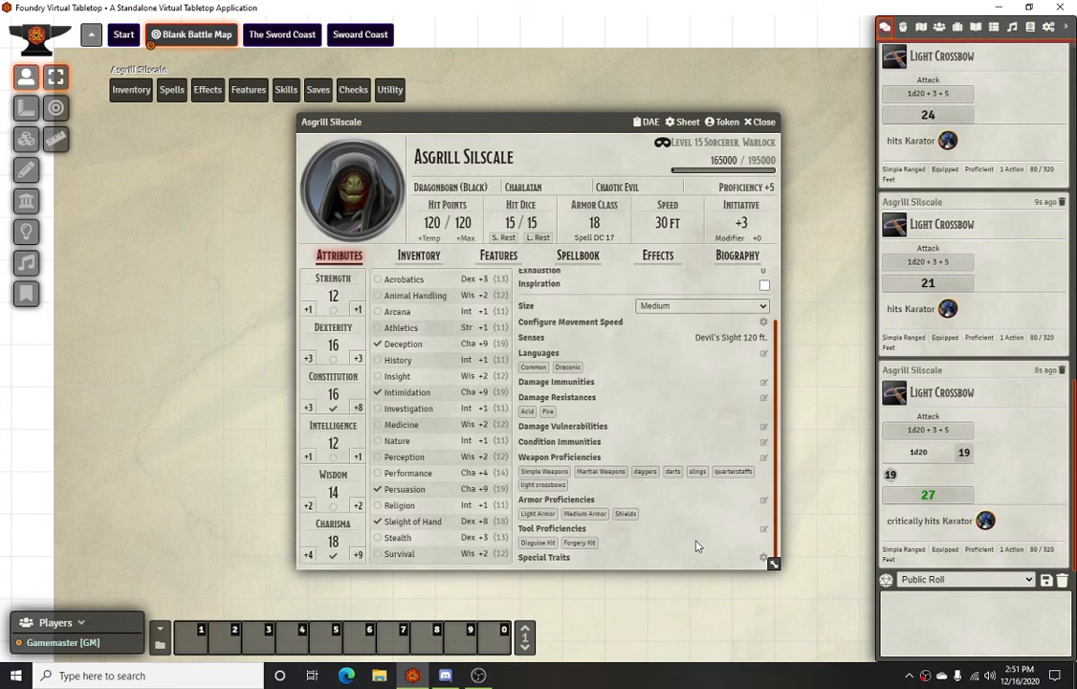
click(761, 558)
scroll(474, 462, down, 4)
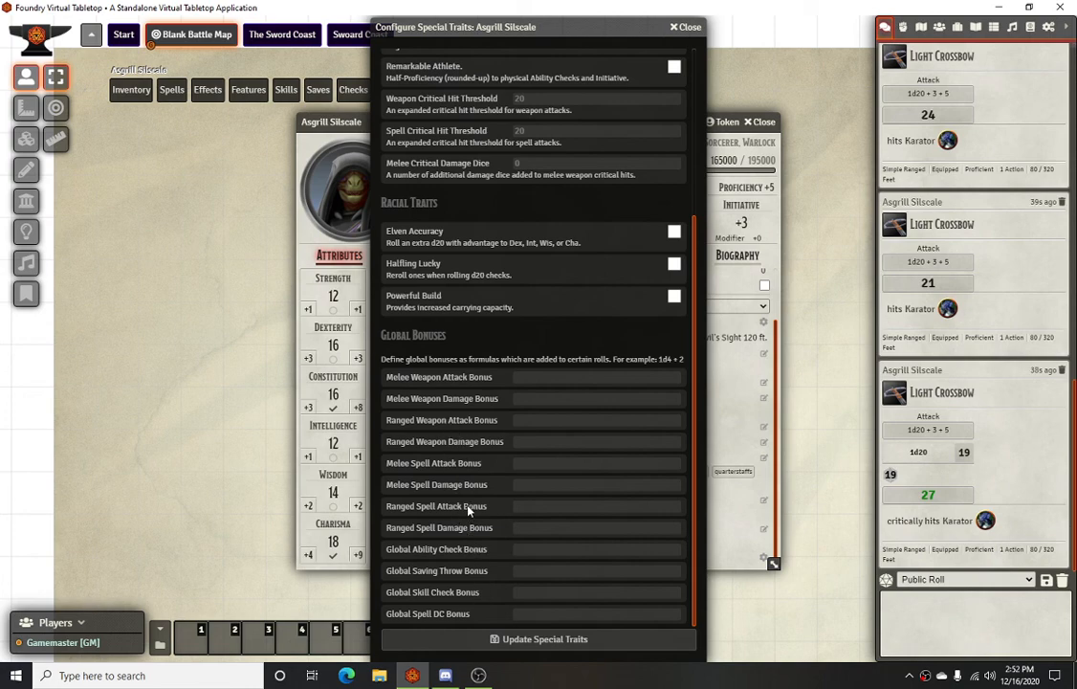
scroll(468, 510, up, 5)
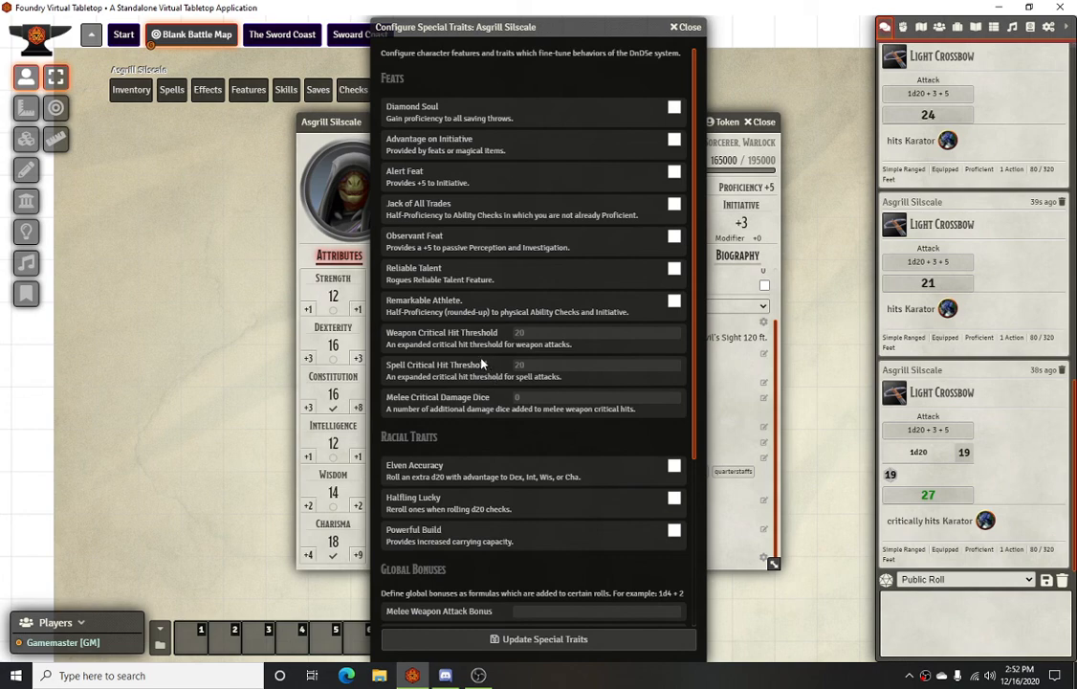
click(676, 28)
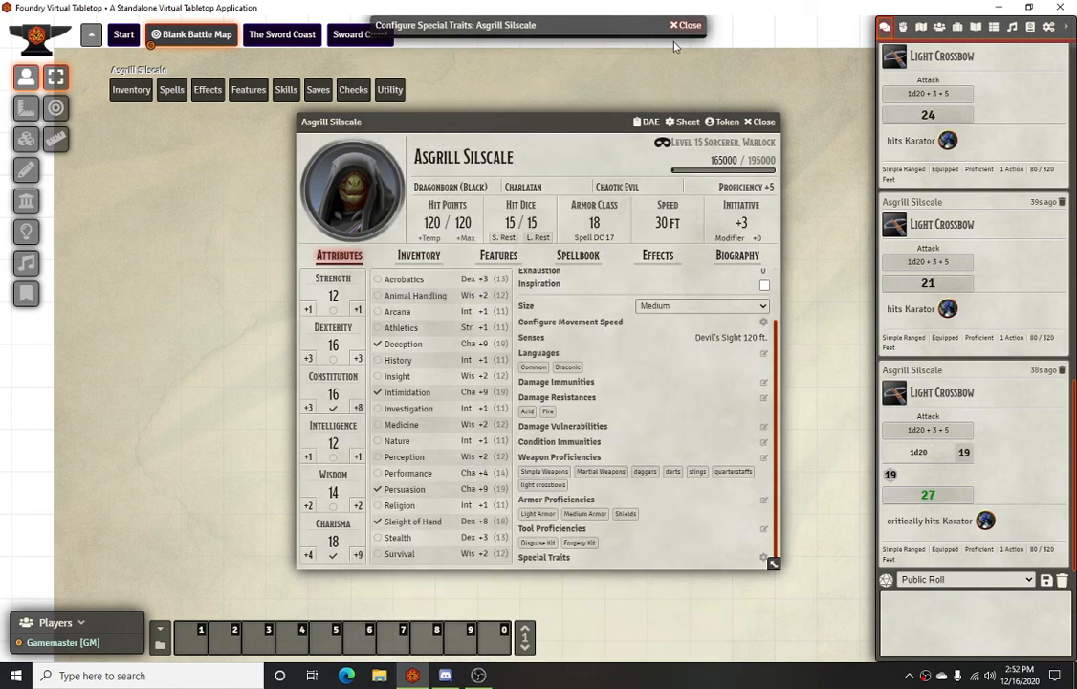
click(762, 121)
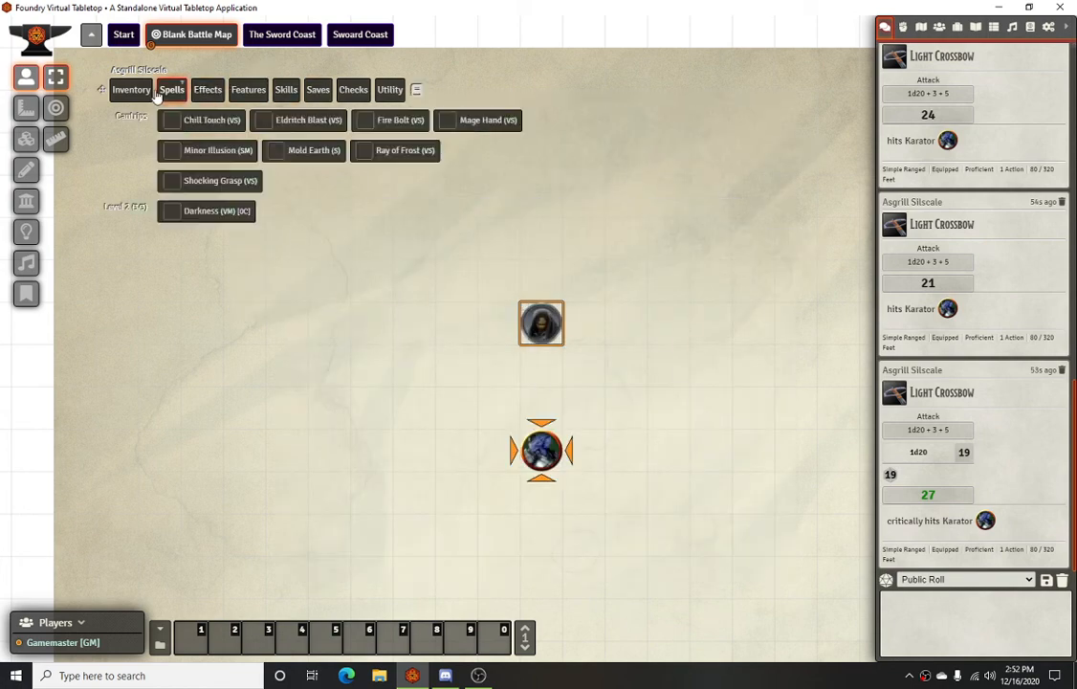
Step: Roll Asgrill Silscale's Dagger attack against Karator repeatedly to test the critical hit threshold with a melee weapon
mouse_move(131, 89)
click(151, 122)
click(156, 126)
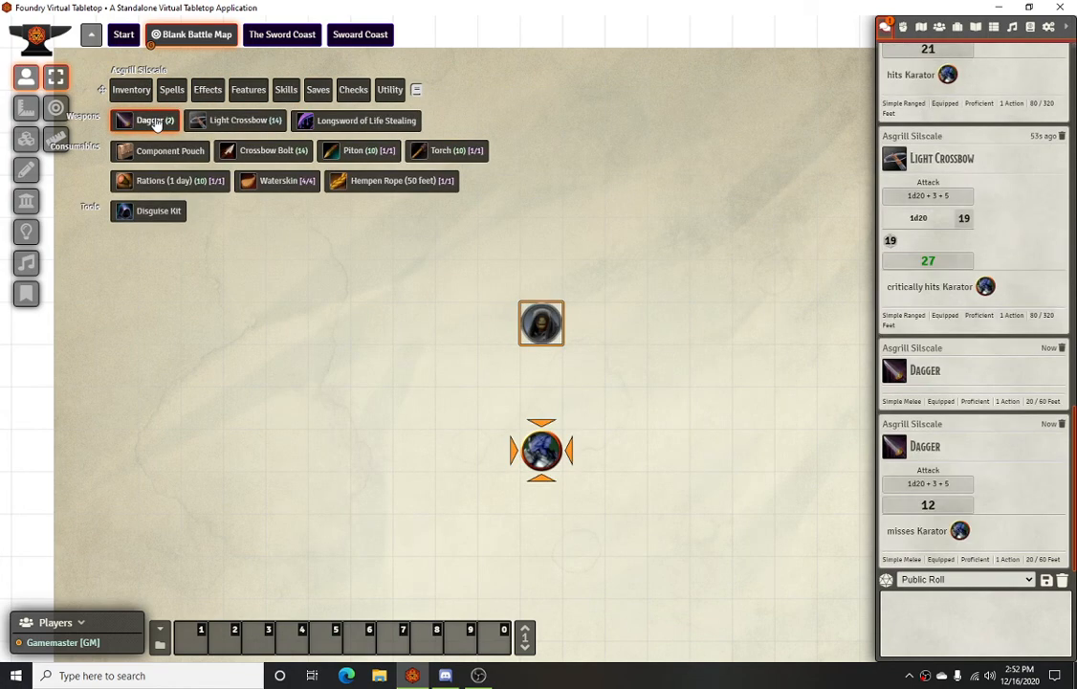
click(156, 126)
click(156, 125)
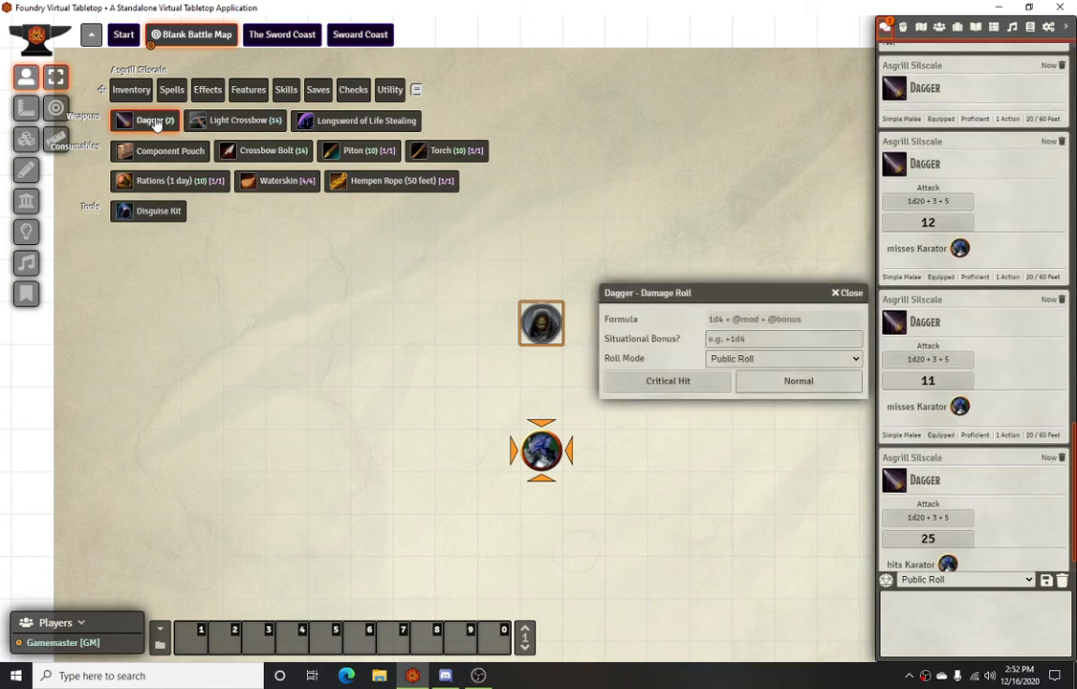
click(156, 125)
click(156, 126)
click(156, 125)
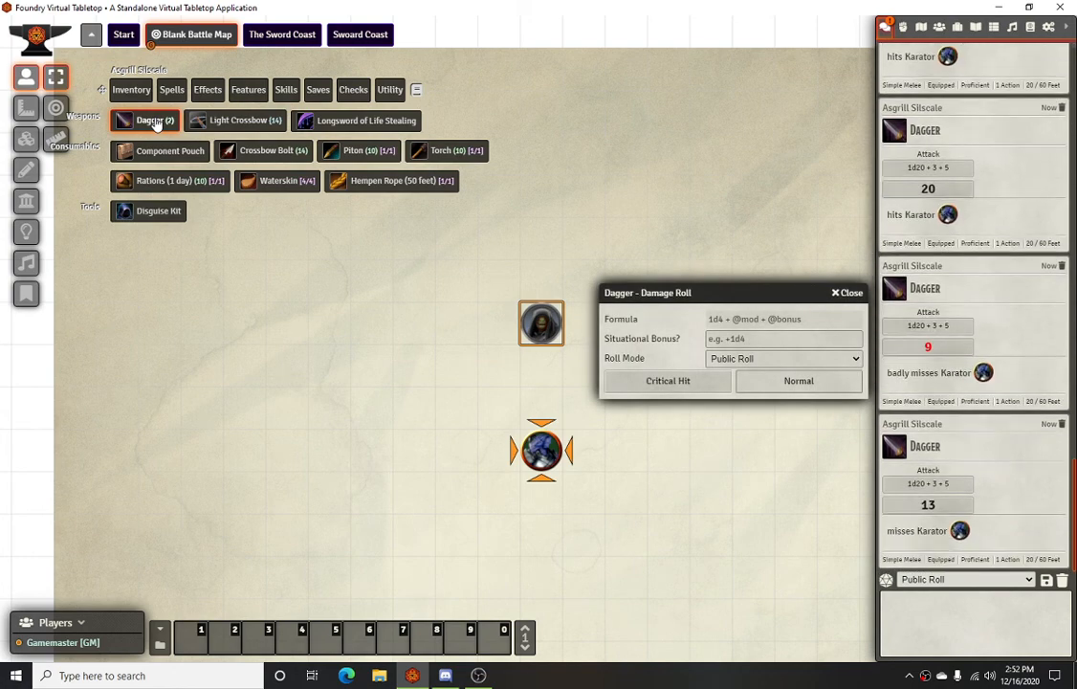
click(156, 126)
click(156, 126)
click(156, 122)
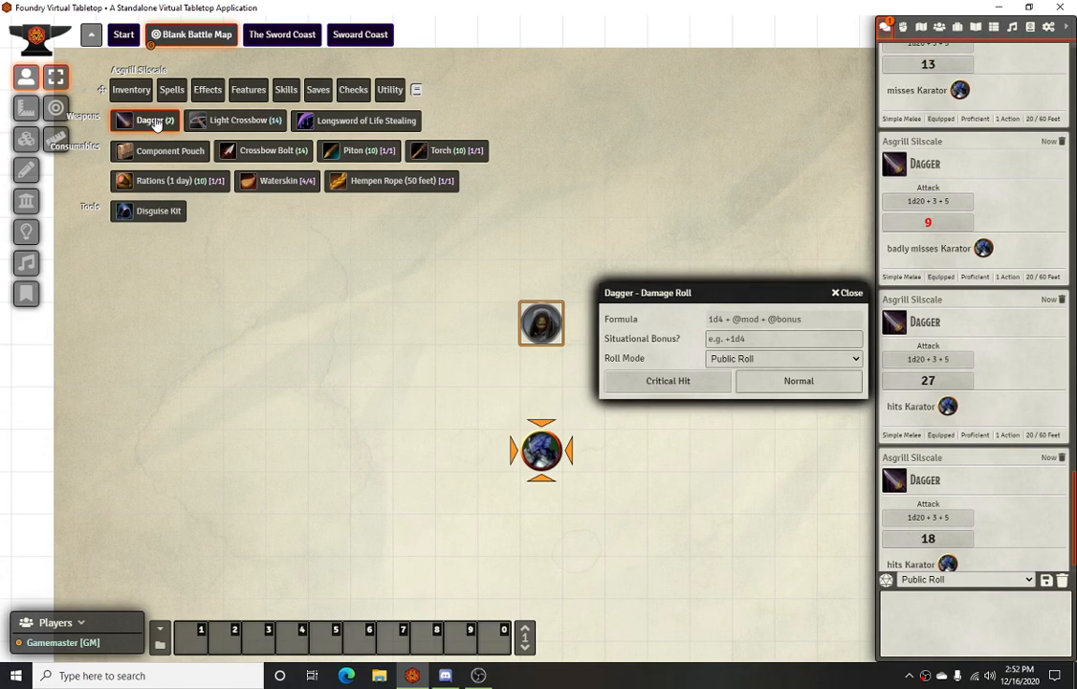
click(156, 122)
click(156, 122)
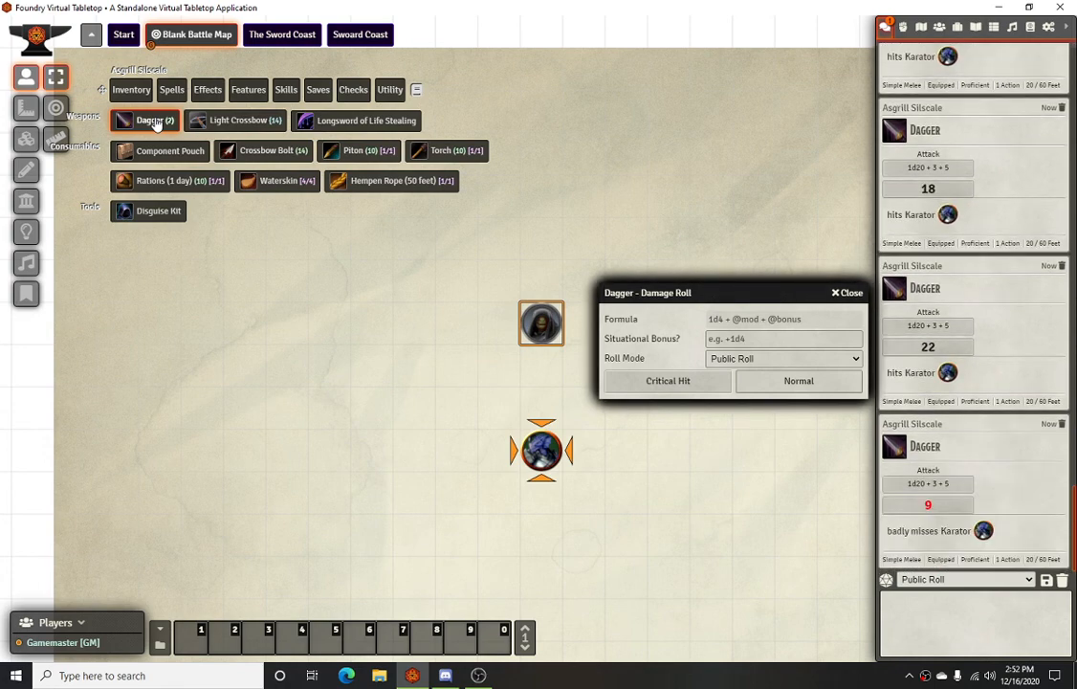
click(156, 122)
click(156, 122)
click(156, 122)
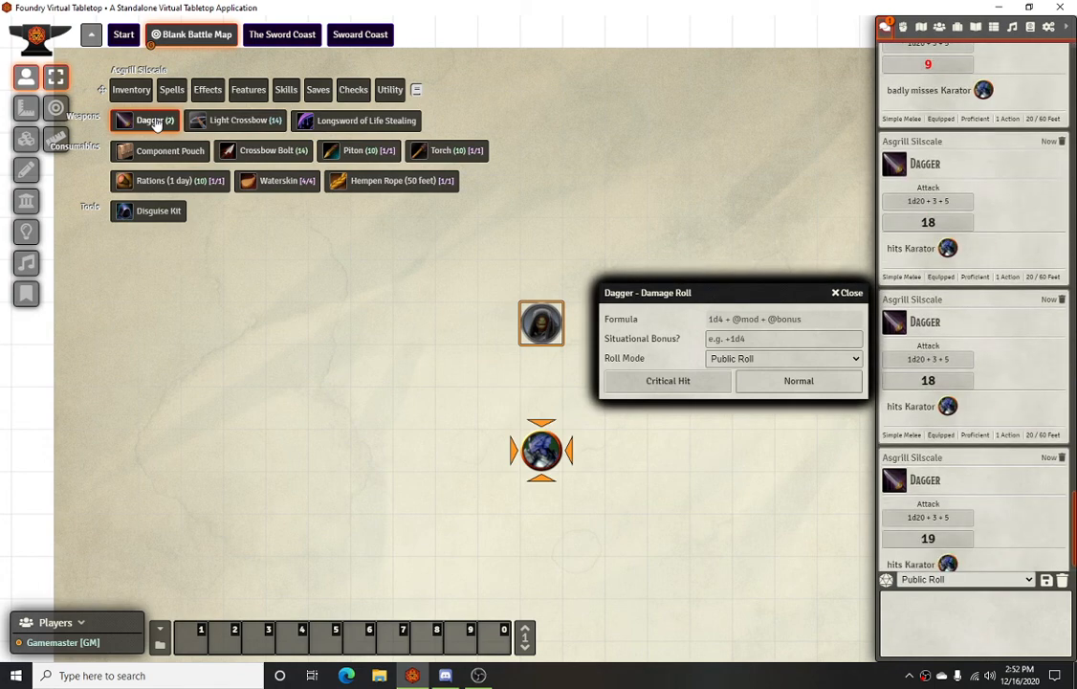
click(156, 123)
click(156, 123)
click(155, 123)
click(156, 123)
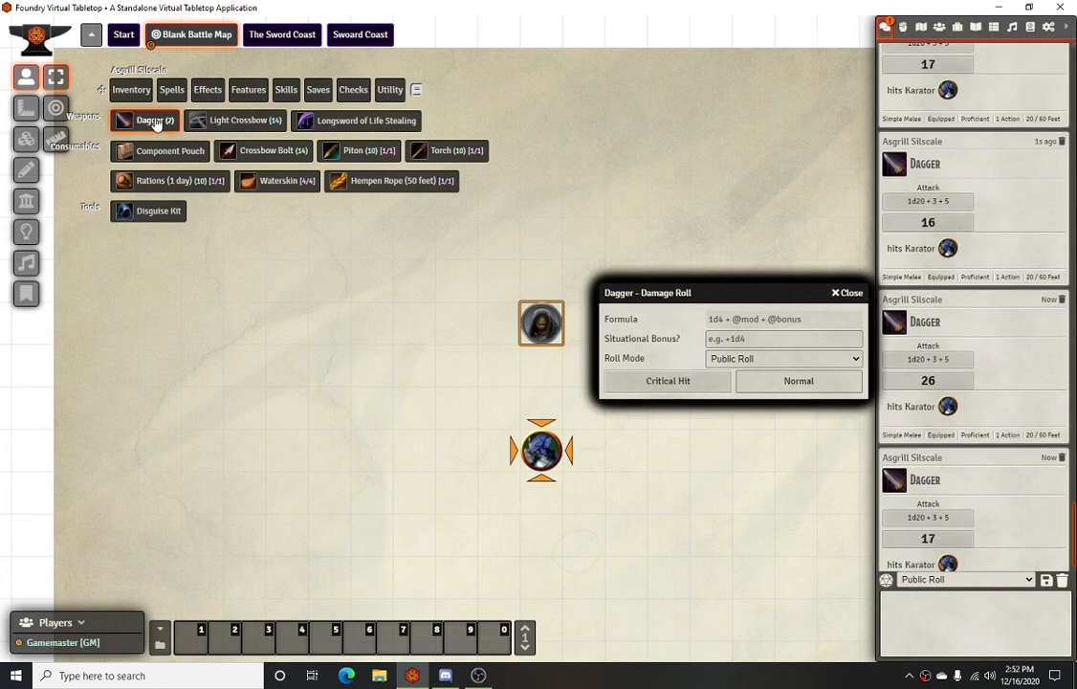
click(156, 122)
click(156, 122)
click(156, 122)
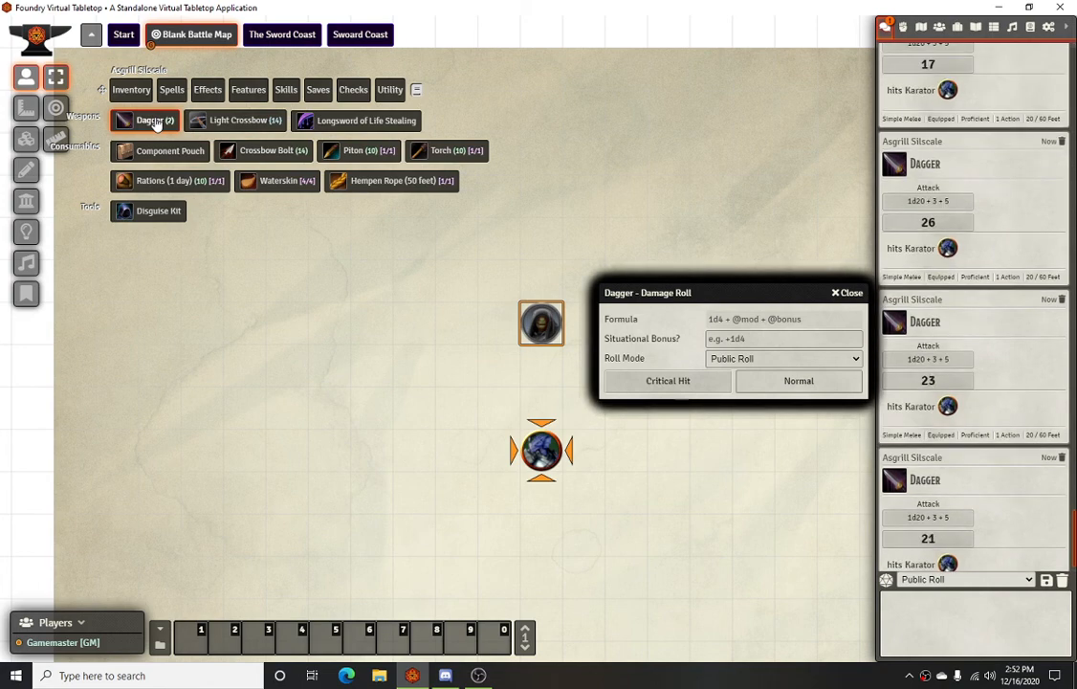
click(156, 122)
click(156, 123)
click(156, 123)
click(155, 123)
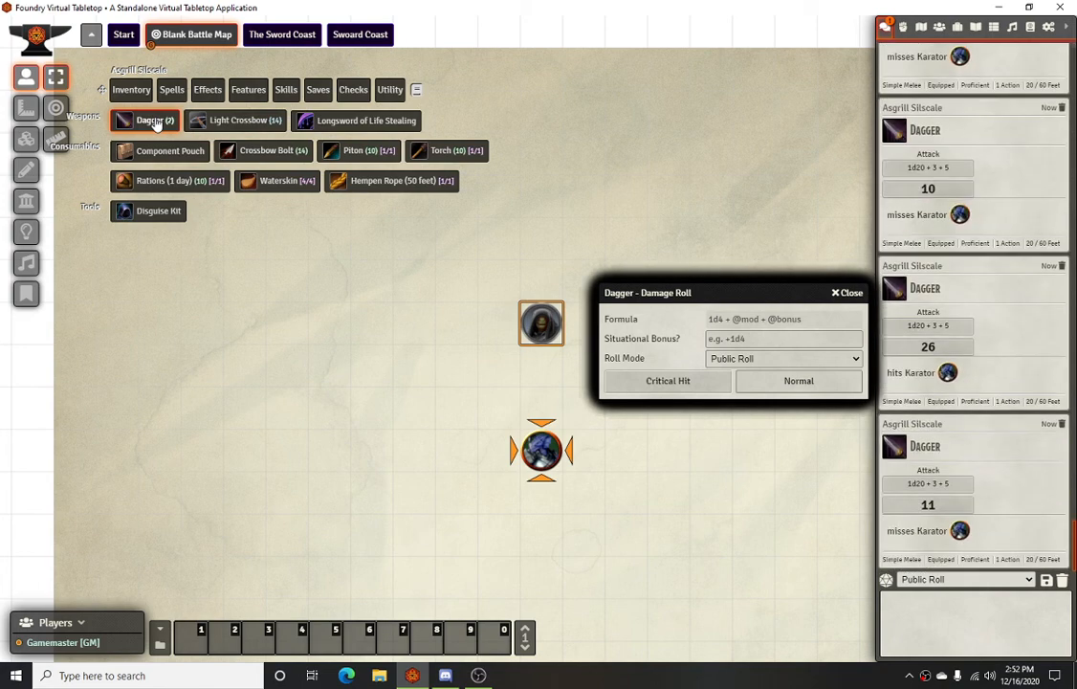
click(156, 123)
click(156, 123)
click(156, 123)
click(156, 123)
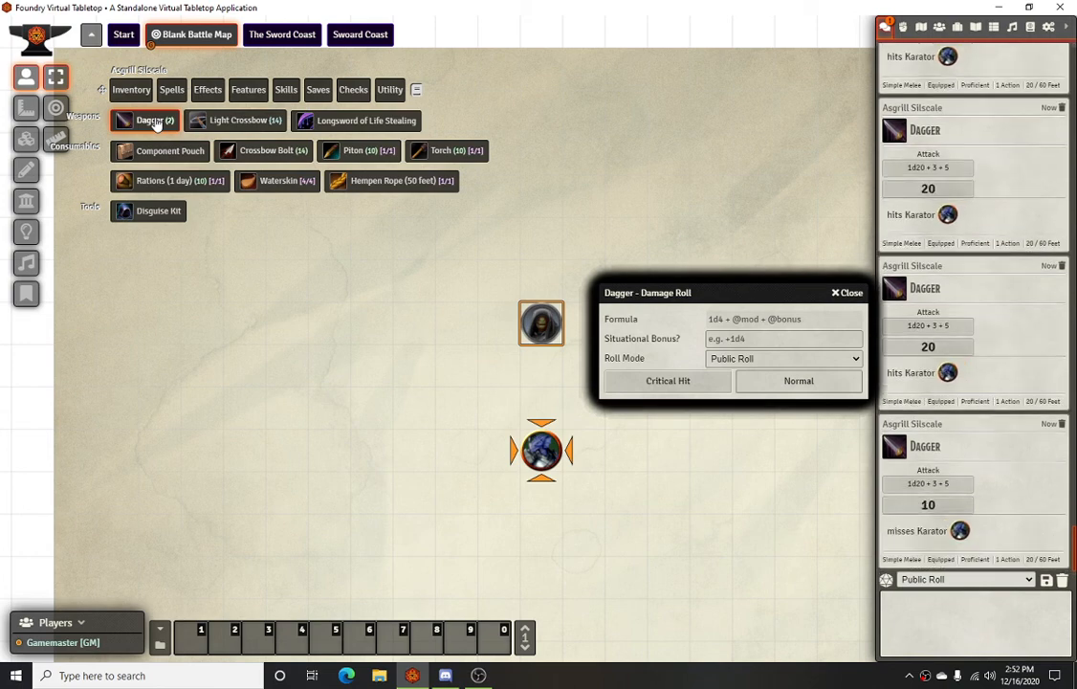
click(156, 123)
click(156, 122)
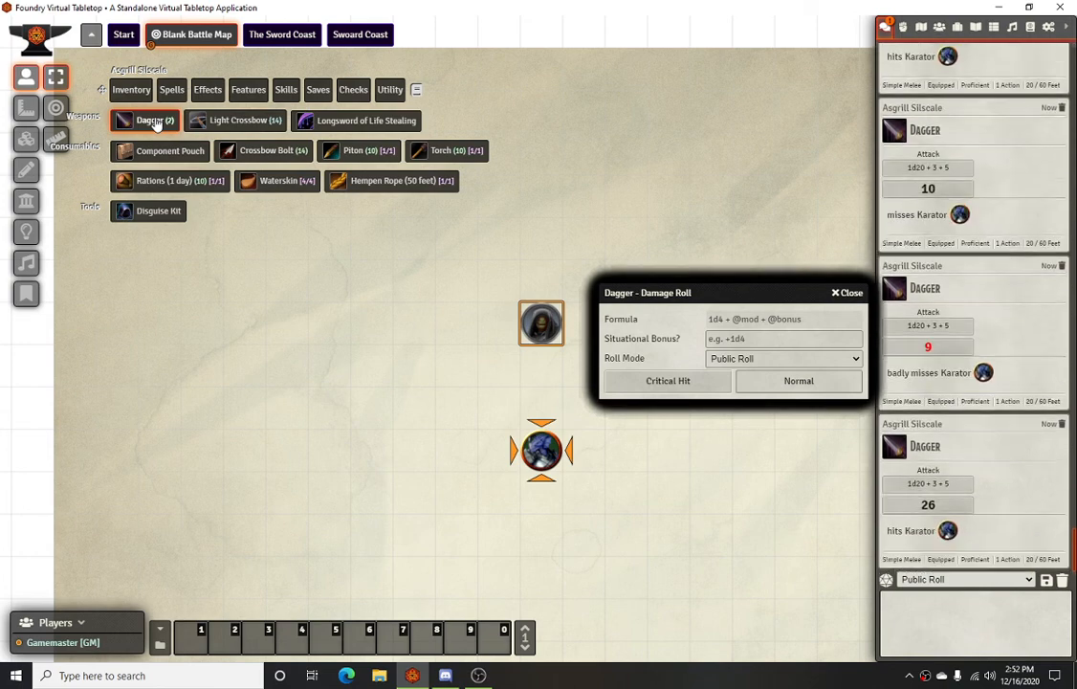
click(156, 122)
click(156, 123)
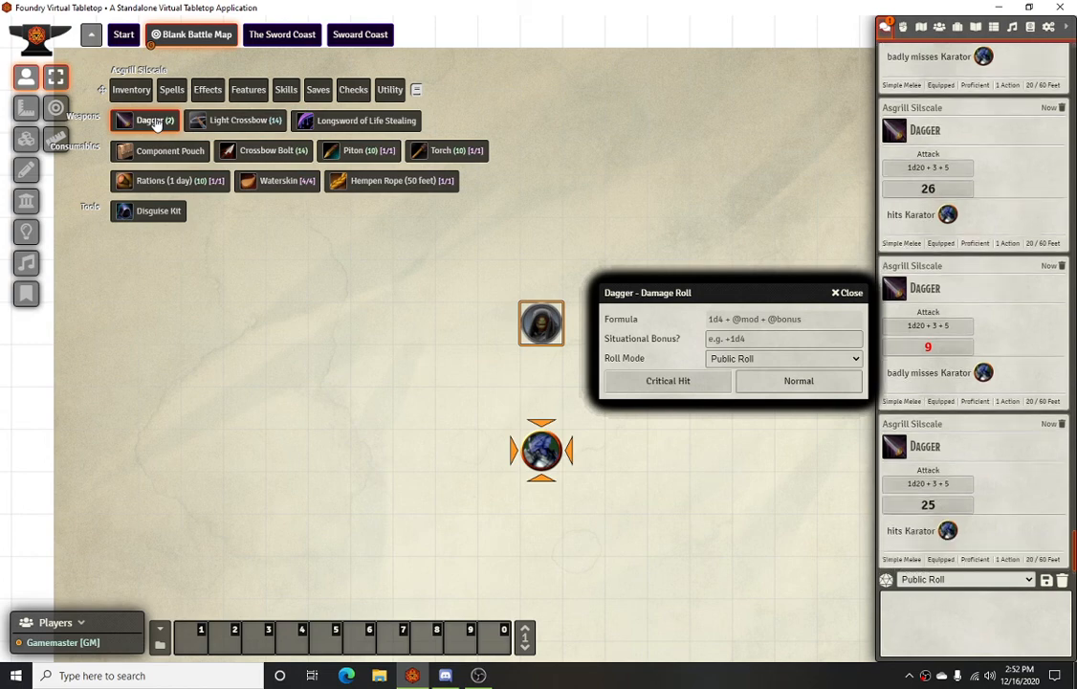
click(156, 123)
click(156, 122)
click(156, 123)
click(156, 122)
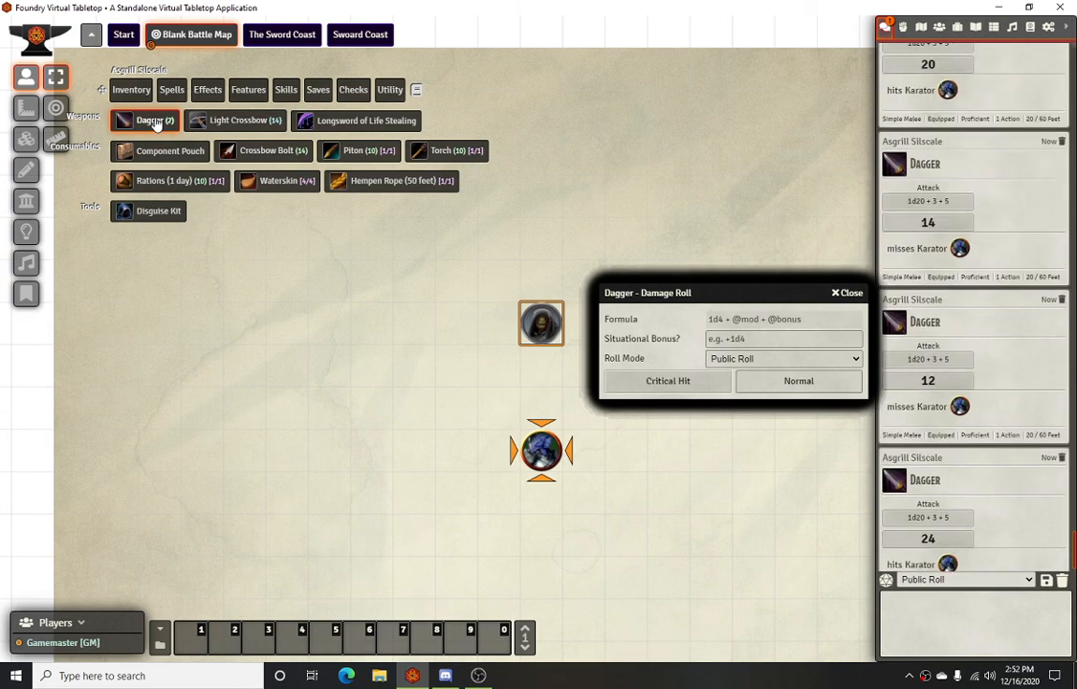
click(156, 122)
click(156, 122)
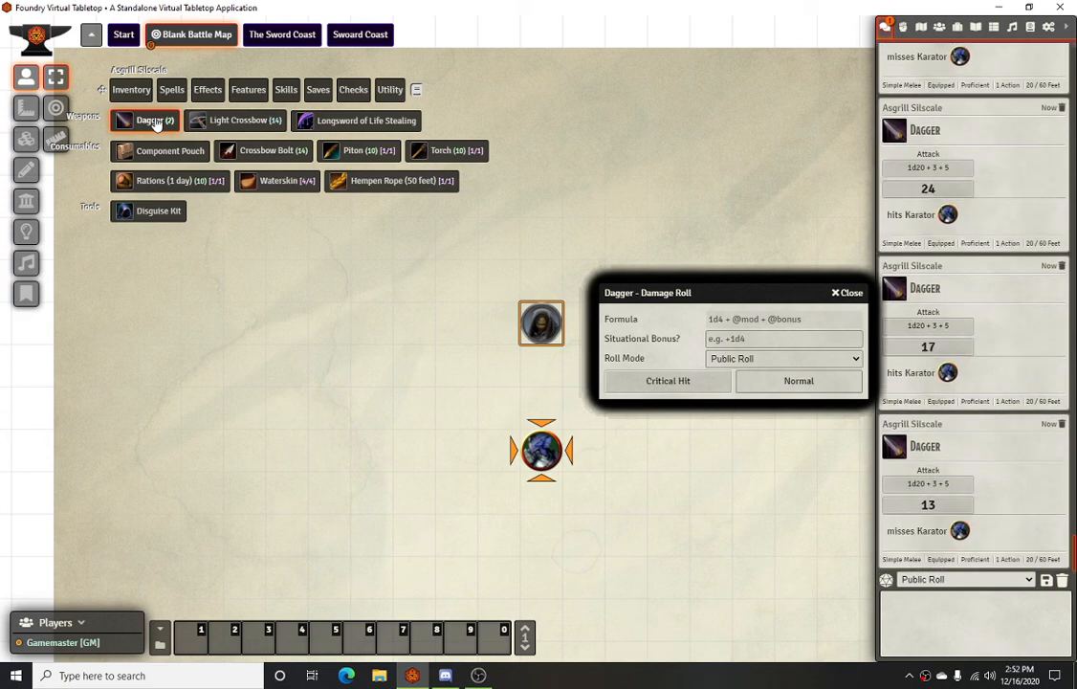
click(156, 122)
click(156, 123)
click(156, 123)
click(156, 122)
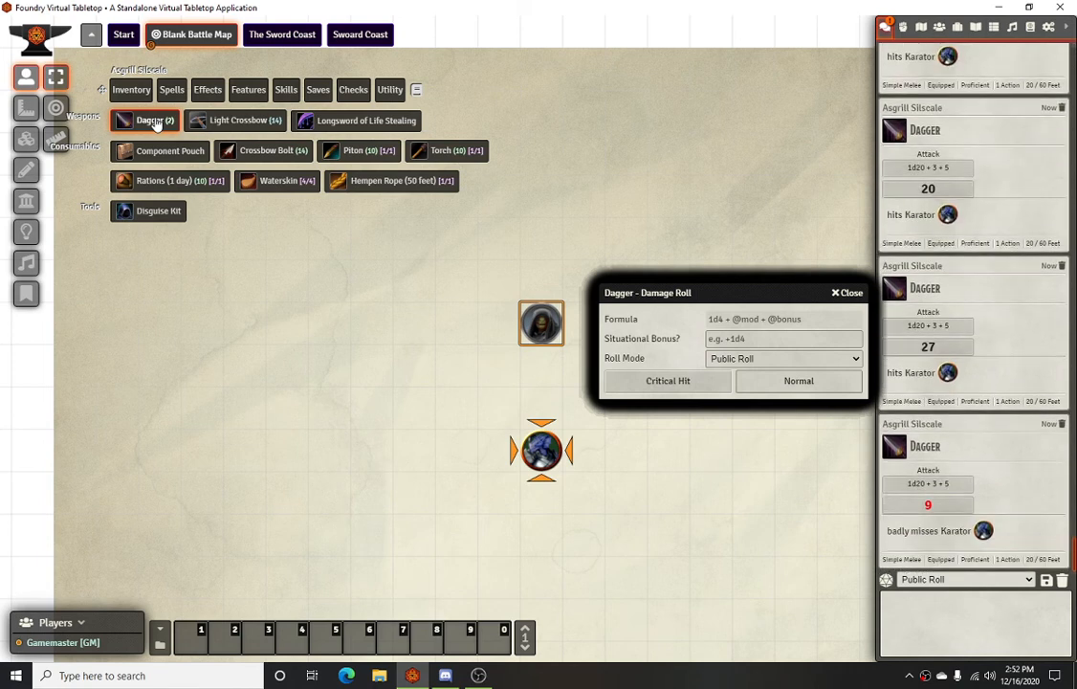
Step: Expand the dice result of the Dagger attack totalling 27 and close the open damage roll dialogs
click(924, 347)
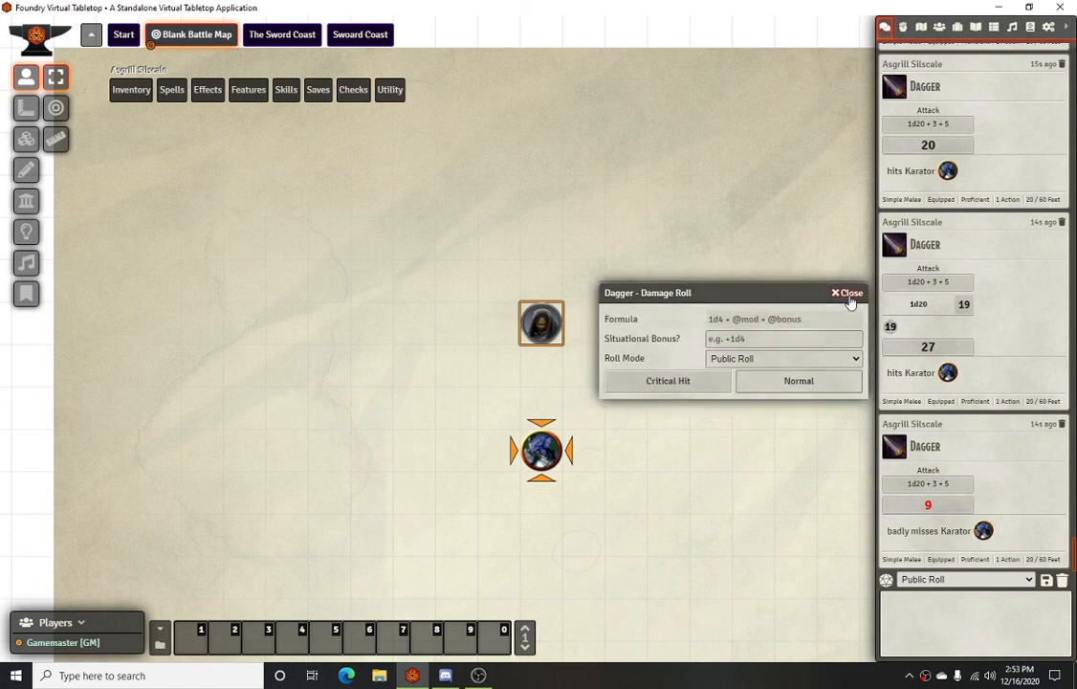
click(849, 298)
Step: Enable ignoring passive feats in the Token Action HUD module settings and save the changes
click(1048, 27)
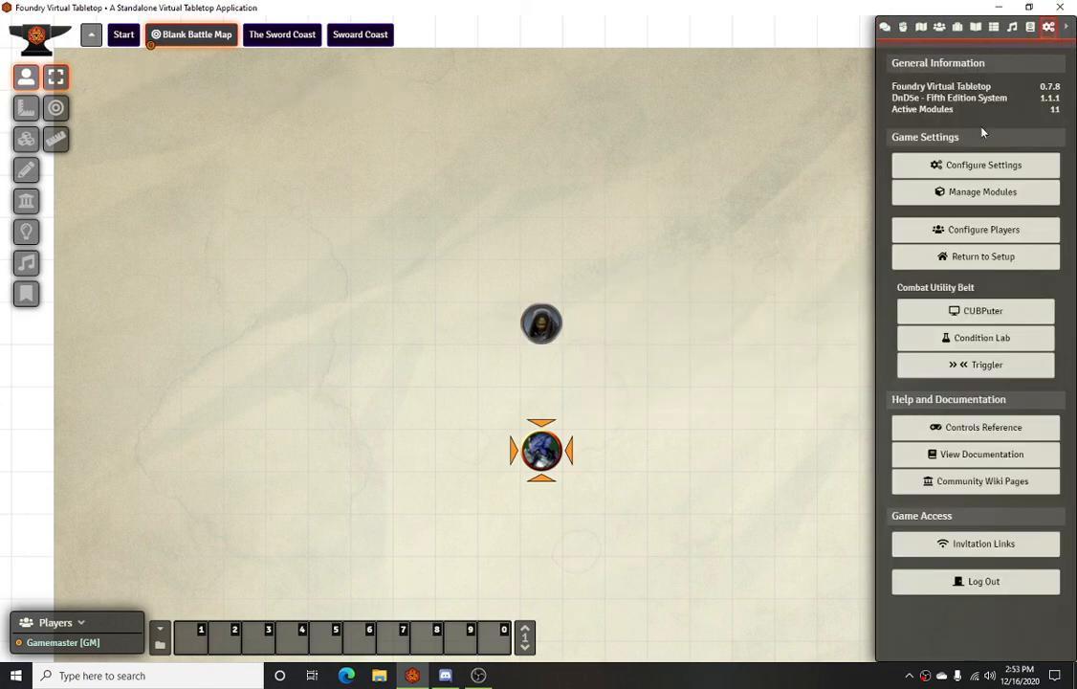
click(935, 164)
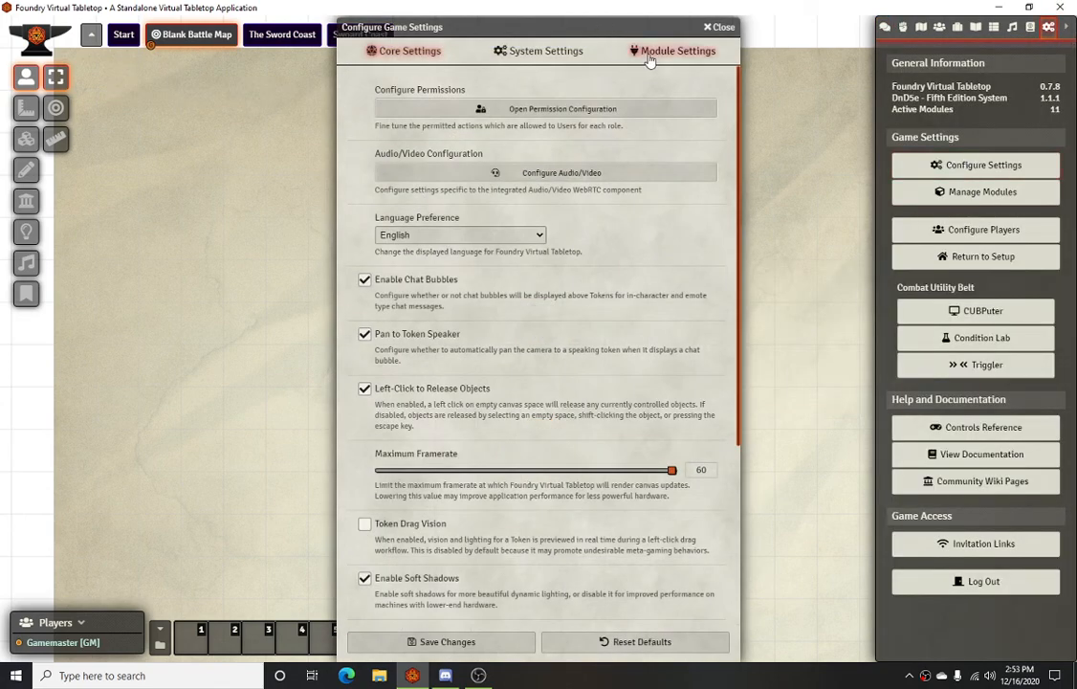
click(637, 51)
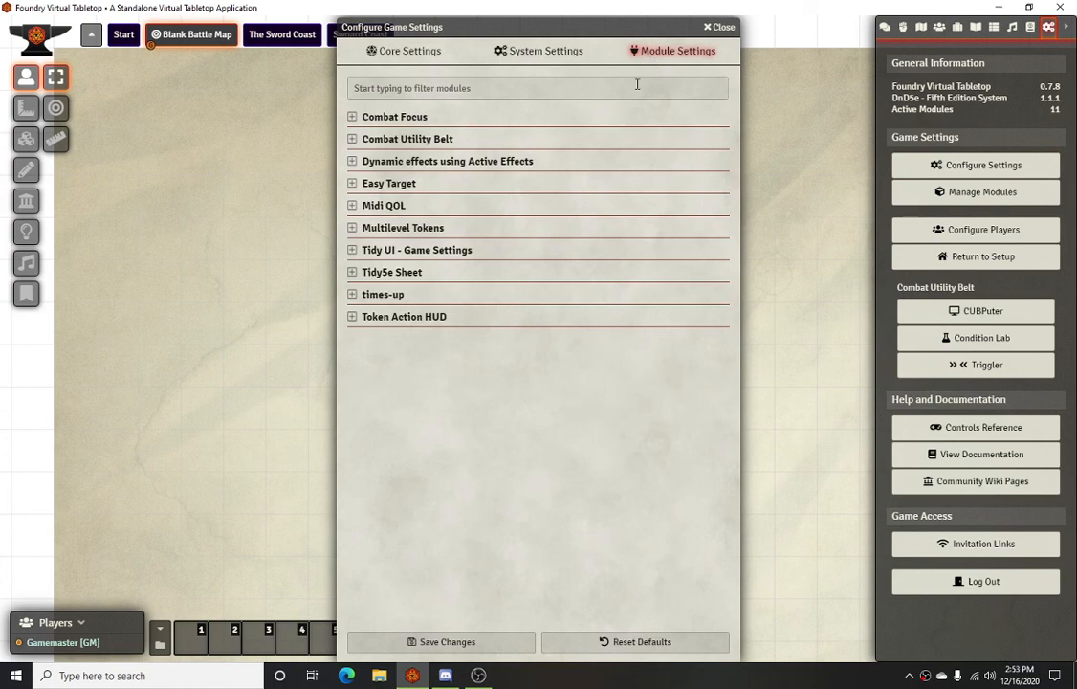
click(352, 316)
scroll(378, 334, down, 5)
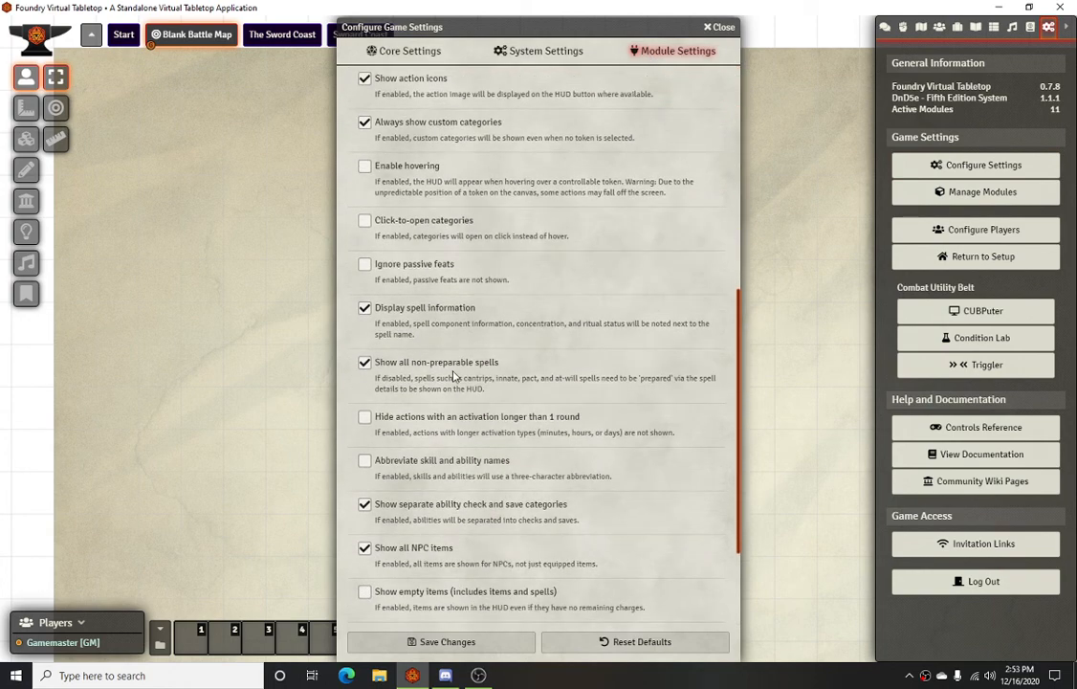
click(366, 275)
key(Return)
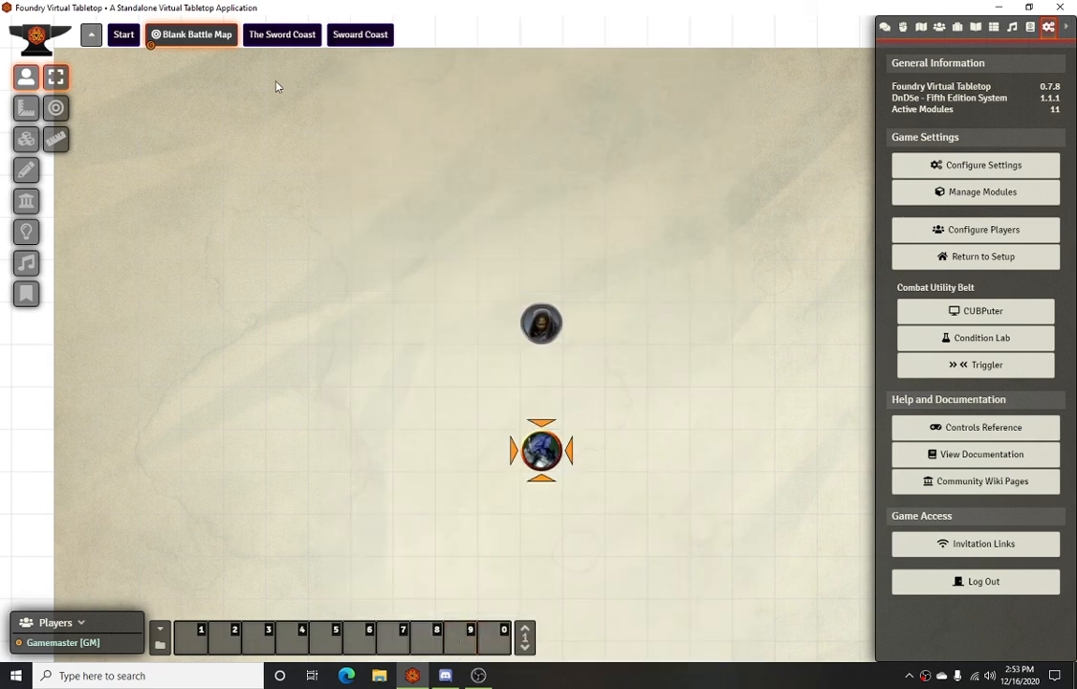
Step: Select Asgrill Silscale's token and review the effects, features and spells in its action HUD
click(542, 323)
mouse_move(242, 95)
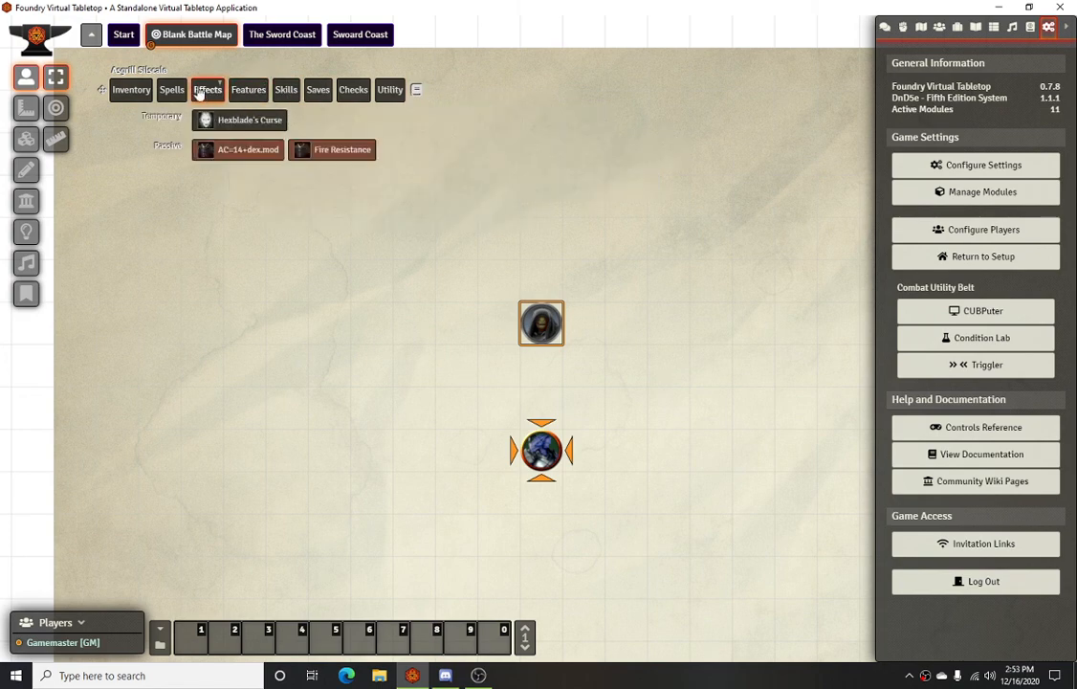
mouse_move(171, 92)
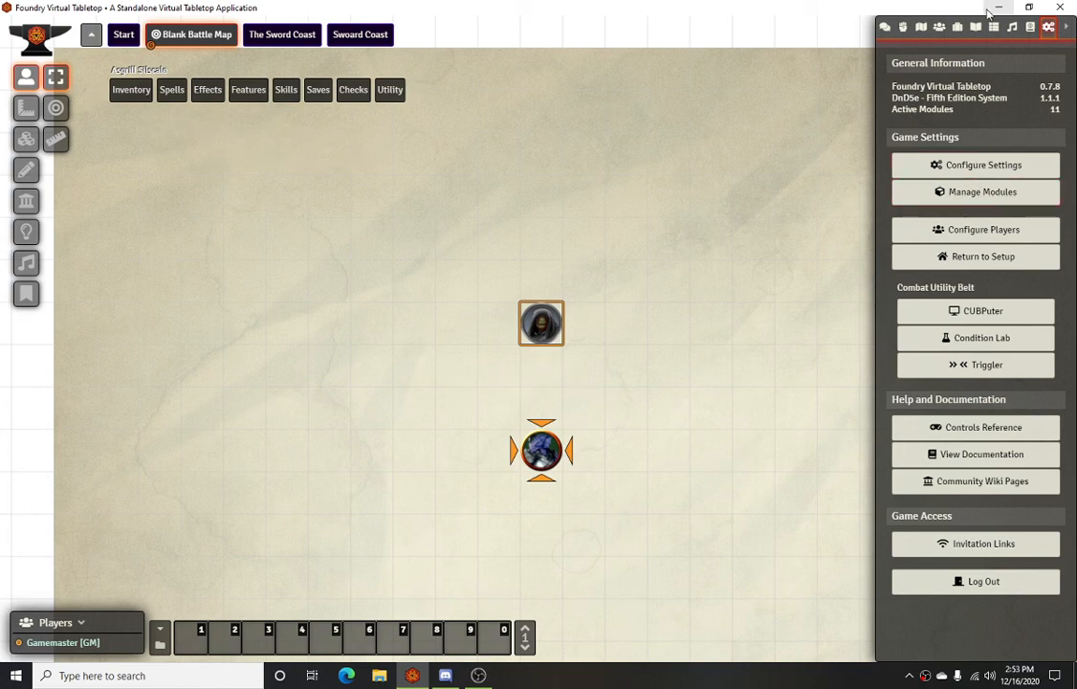
Step: Activate the About Time module for this world and save the module settings
click(998, 196)
scroll(359, 187, down, 1)
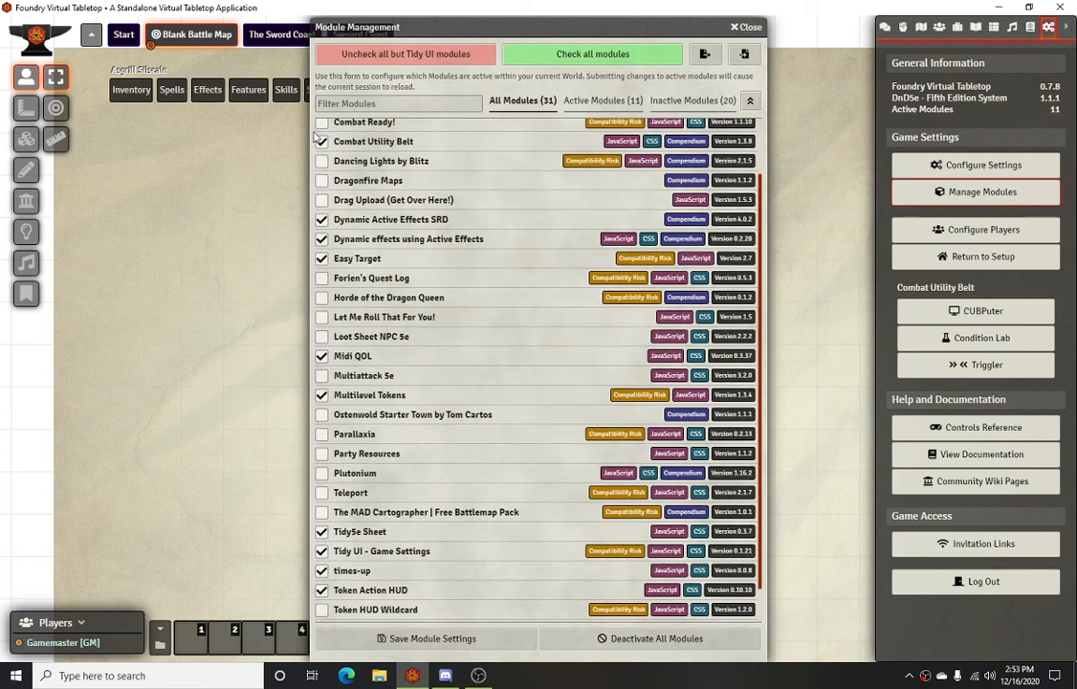
scroll(329, 184, up, 1)
click(321, 131)
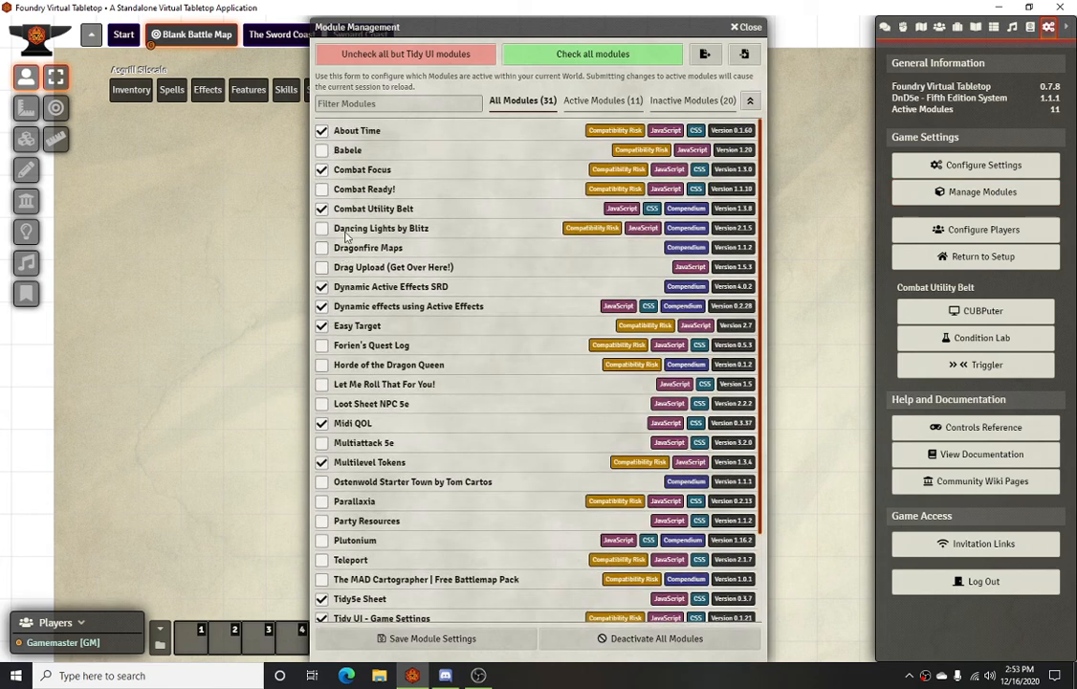
scroll(476, 435, down, 5)
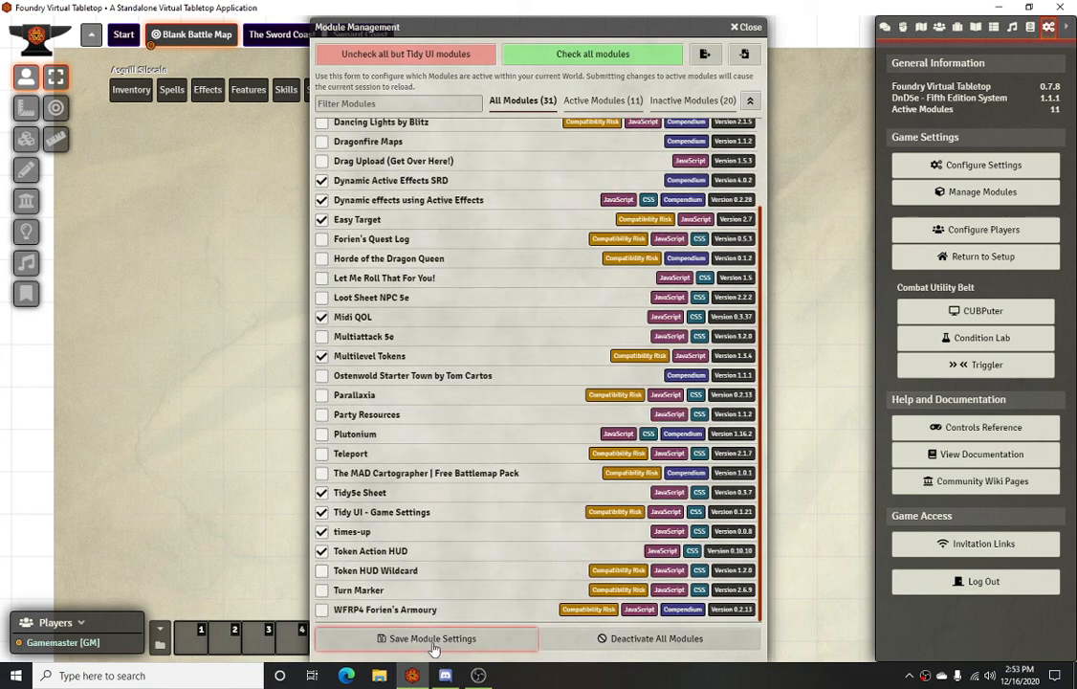
click(421, 568)
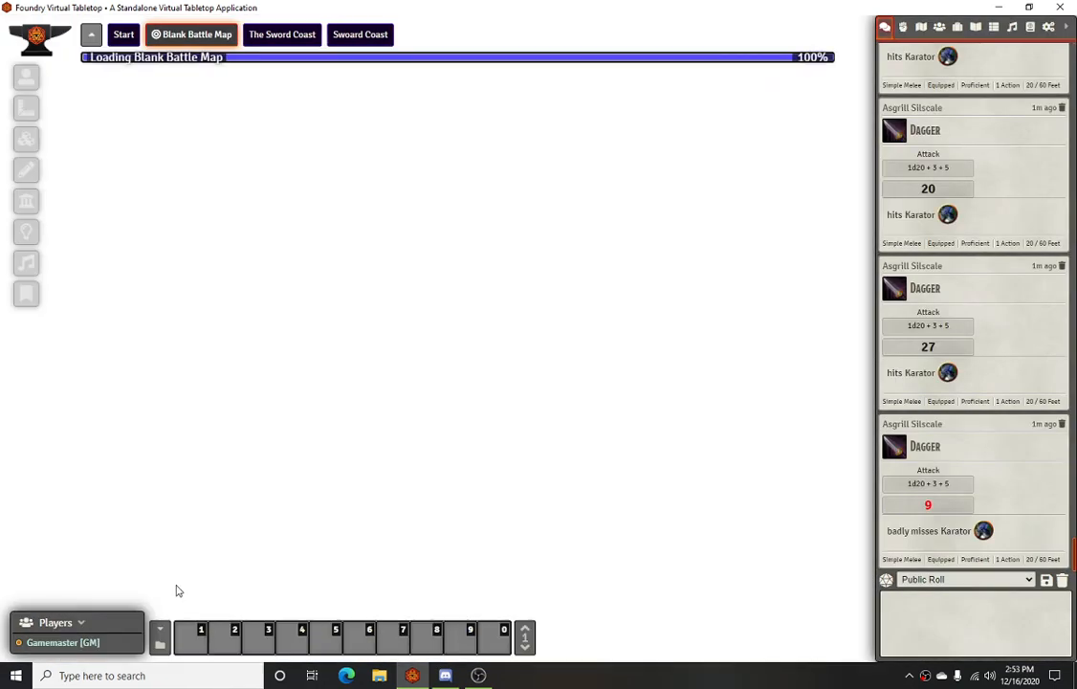
scroll(251, 534, down, 7)
scroll(363, 611, up, 11)
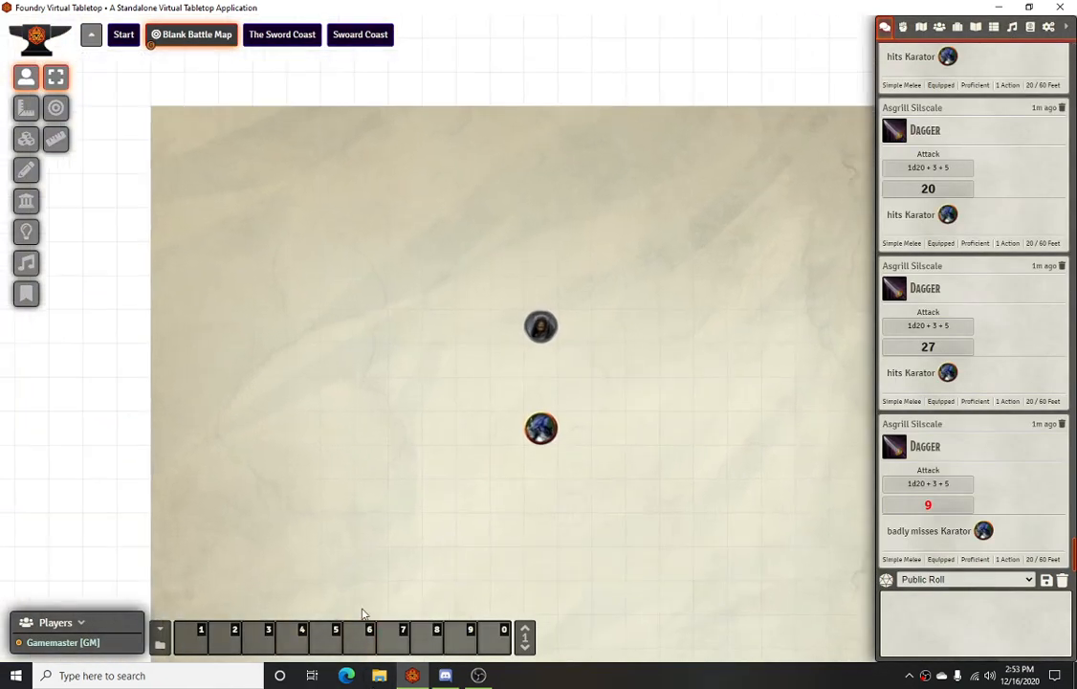
drag(707, 460, 630, 313)
scroll(642, 318, down, 1)
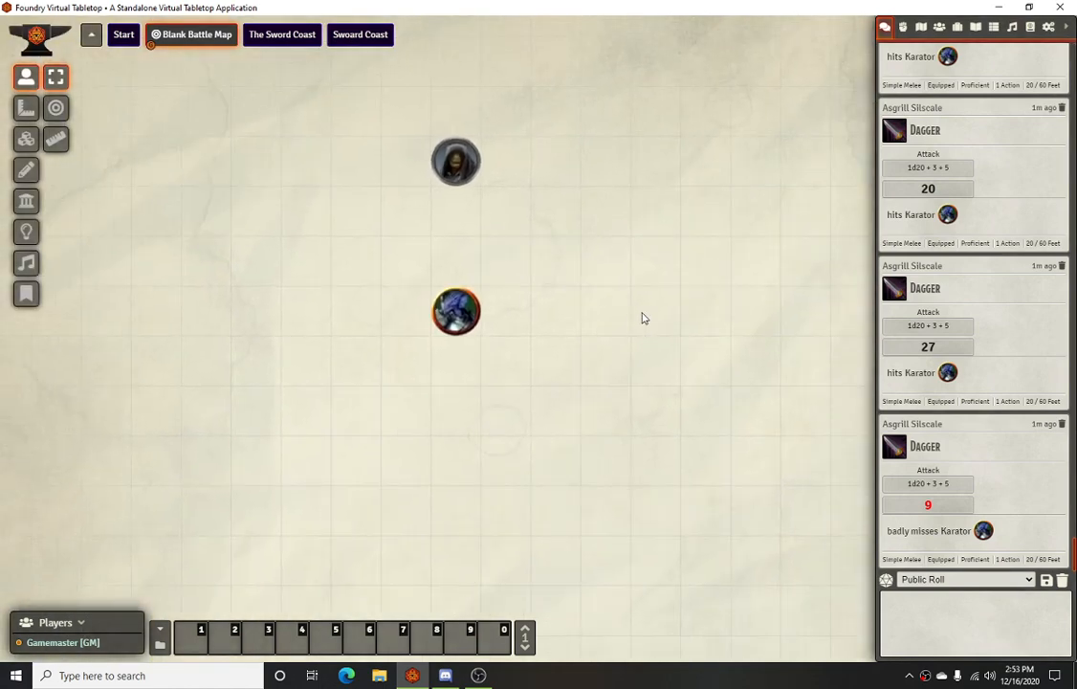